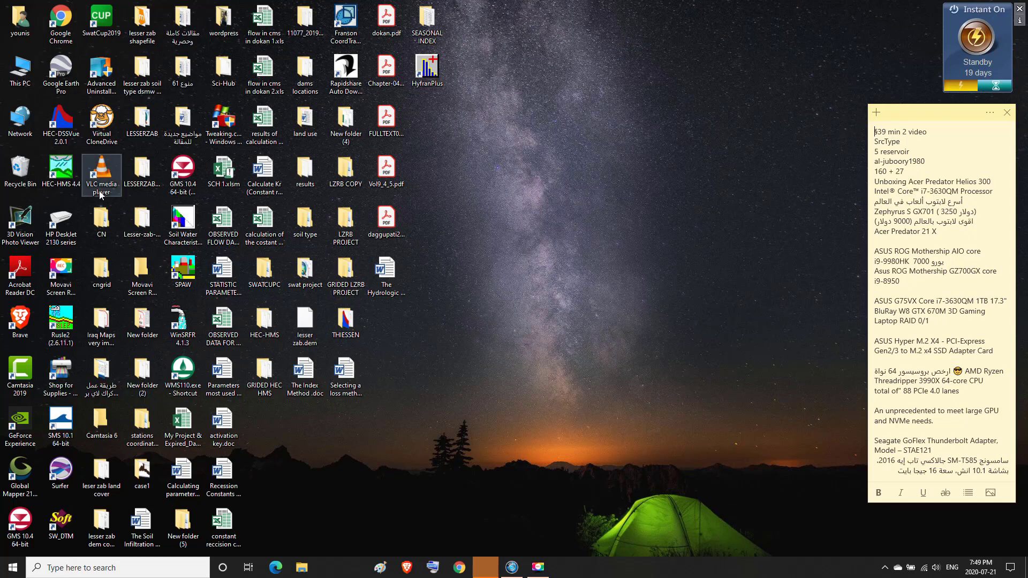
Step: Examine the files in the desktop's HEC-HMS project folder and locate the project file LESSERZAB.hms
click(71, 170)
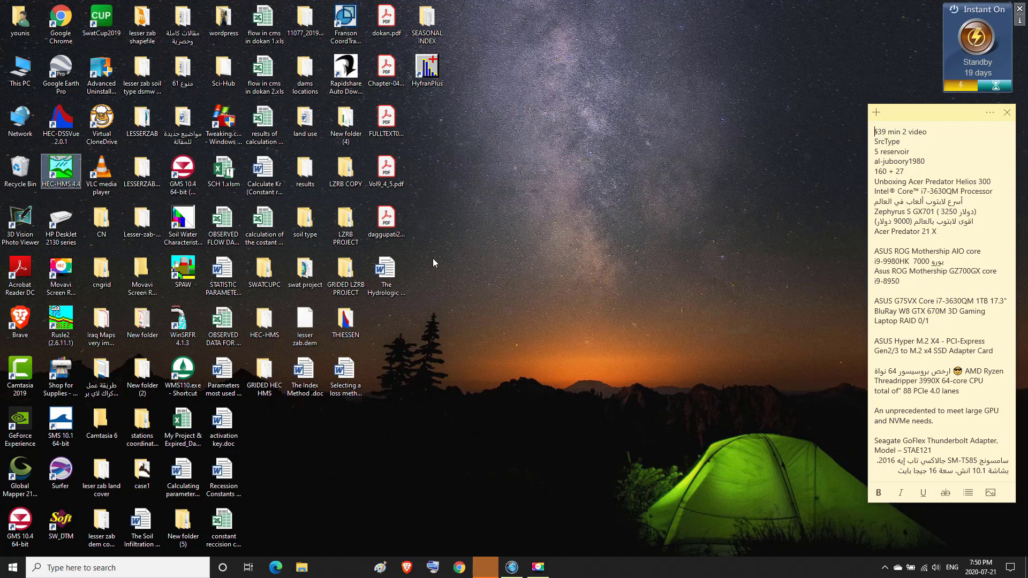
click(268, 323)
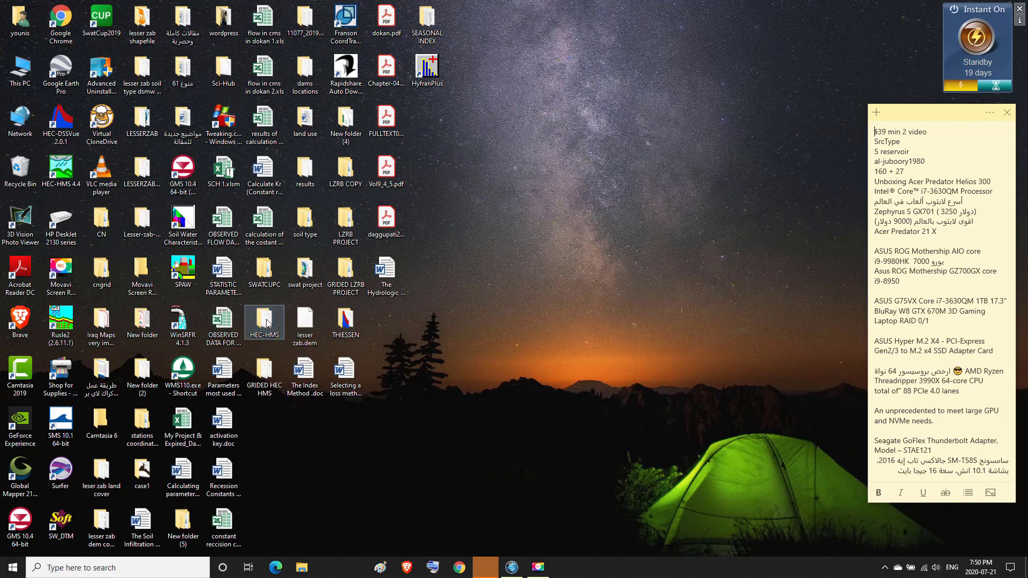
double_click(268, 323)
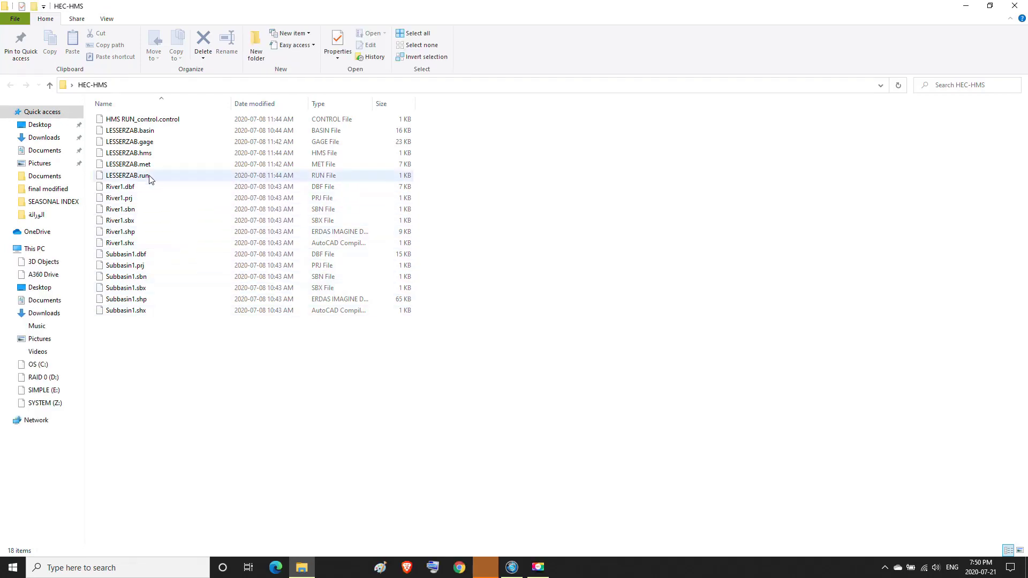
click(144, 157)
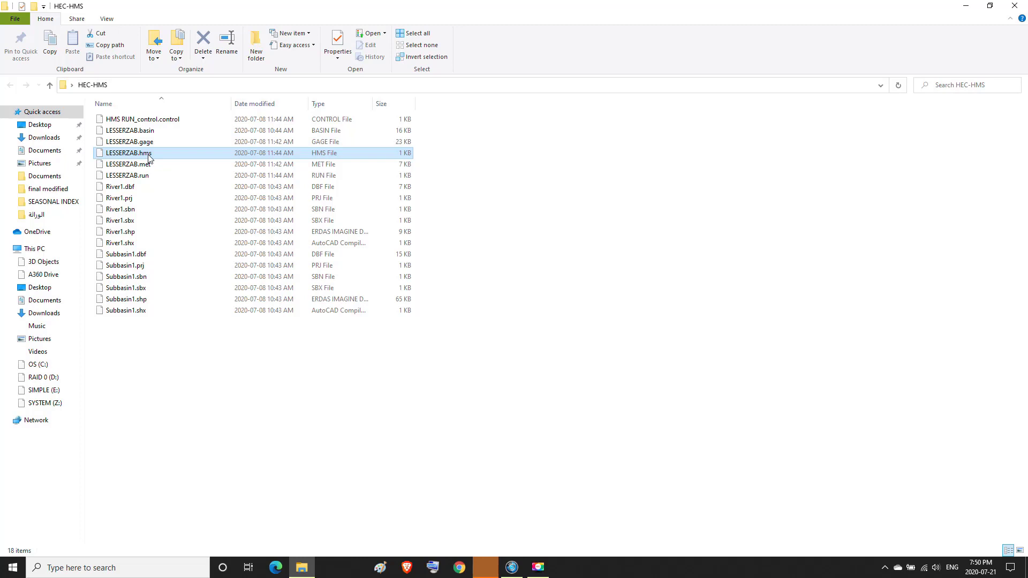
click(332, 156)
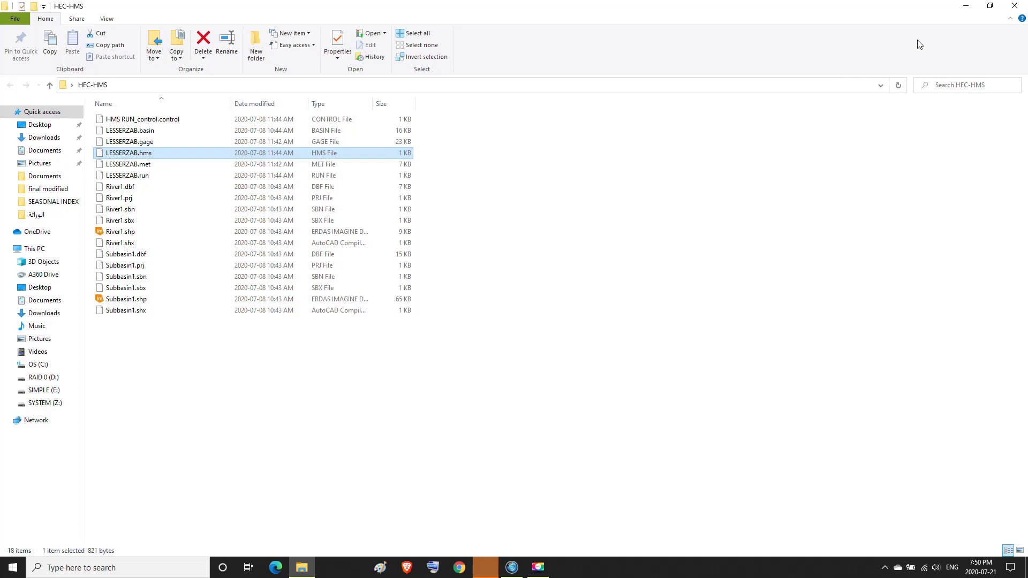
click(1014, 6)
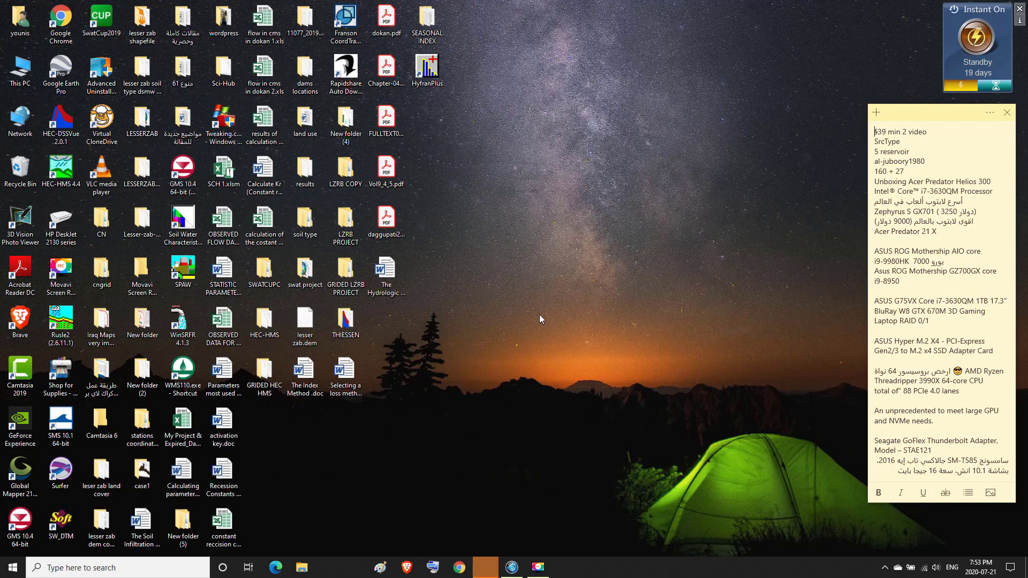
click(262, 324)
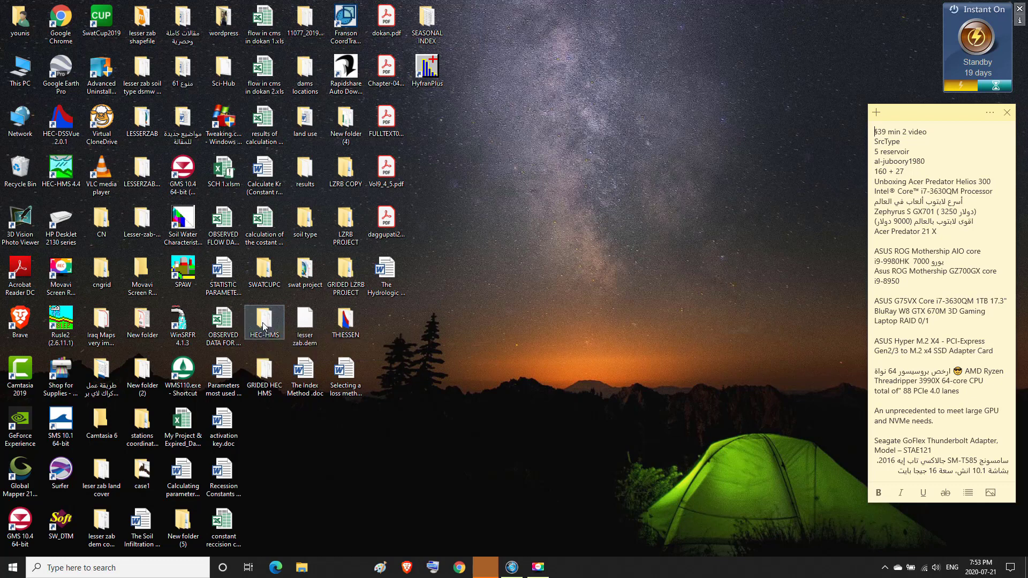
double_click(263, 324)
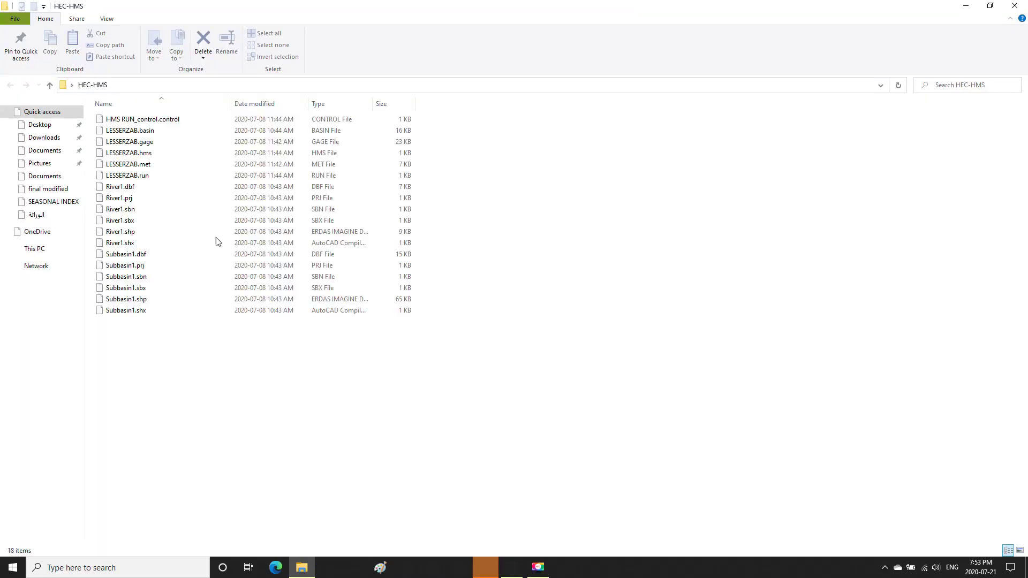
click(132, 156)
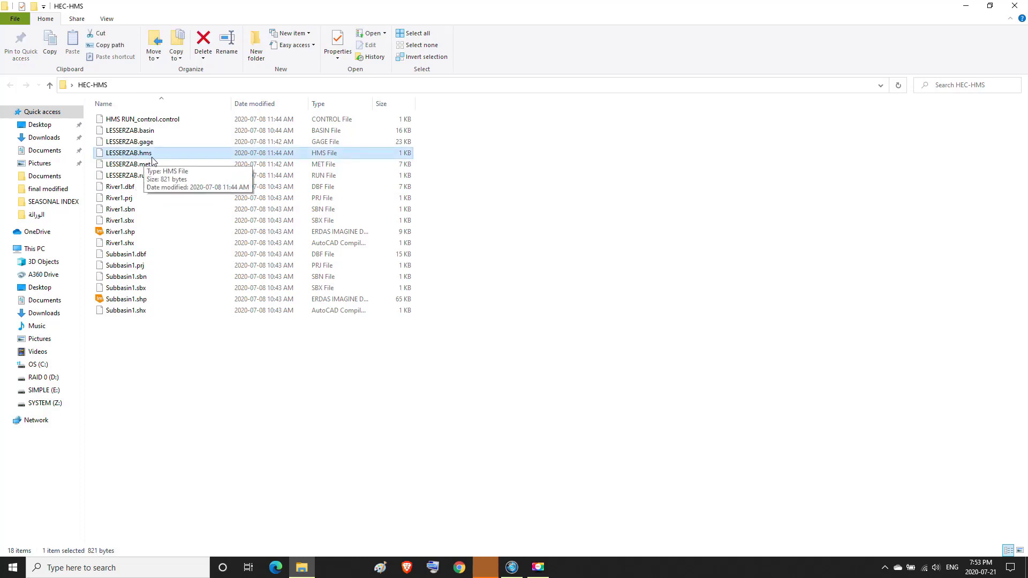
click(1014, 6)
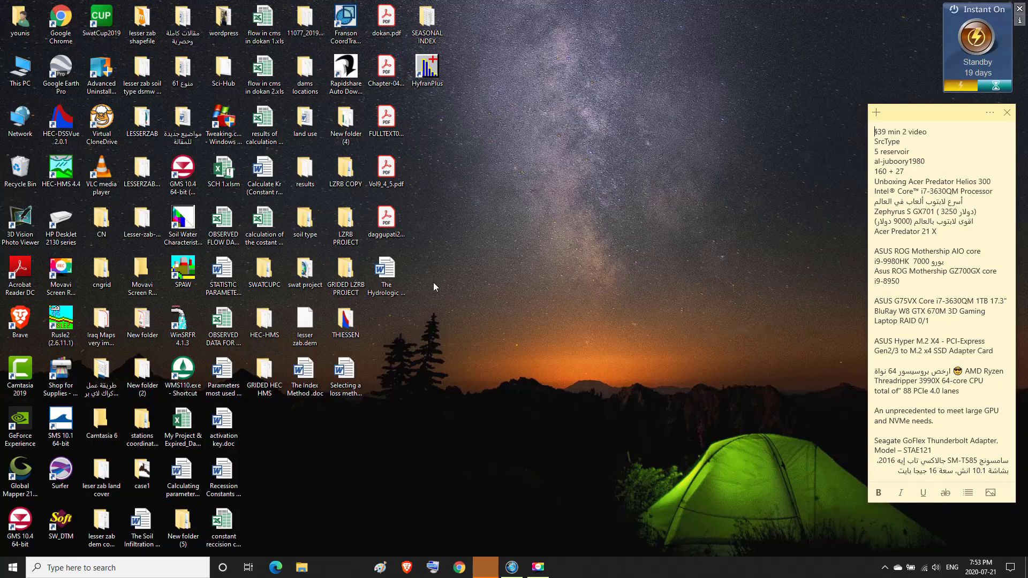
Step: Launch HEC-HMS 4.4 and open its program settings
click(68, 171)
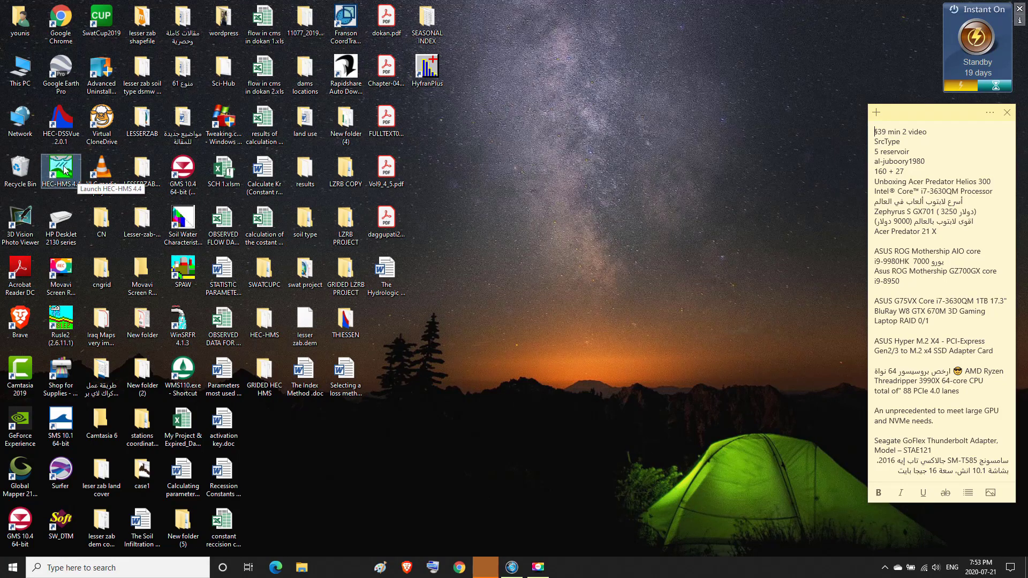
double_click(79, 174)
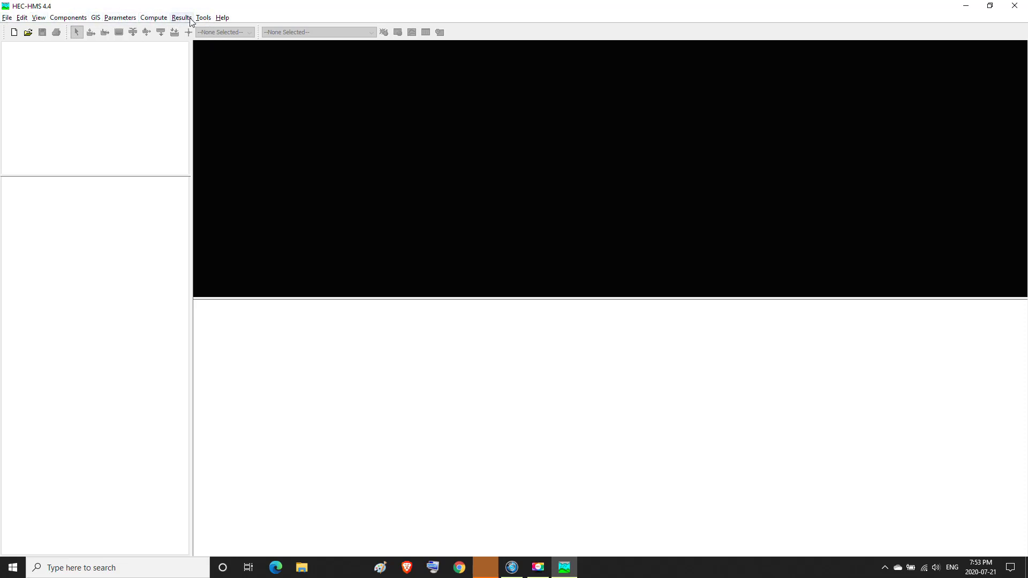
click(204, 18)
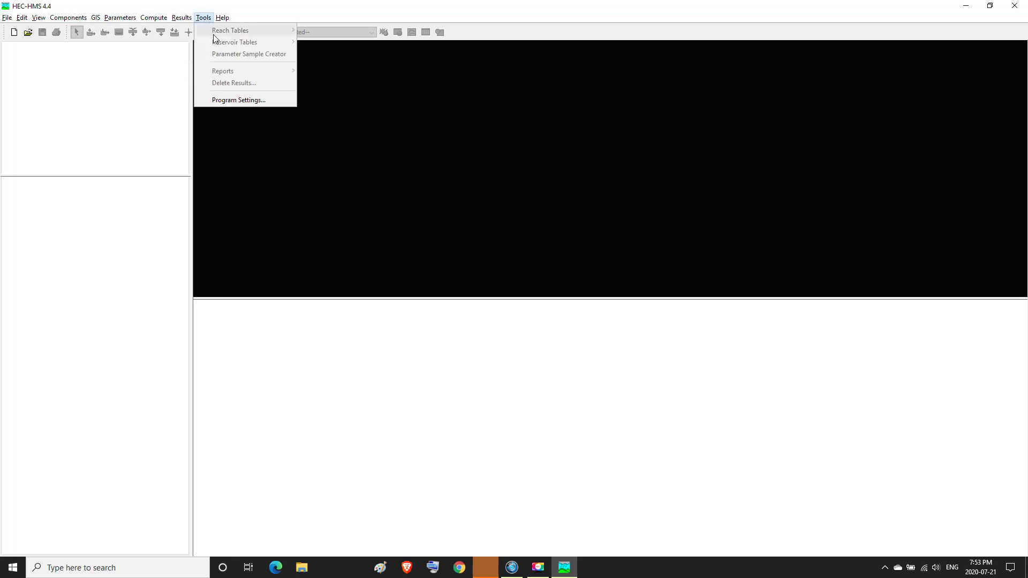
click(242, 101)
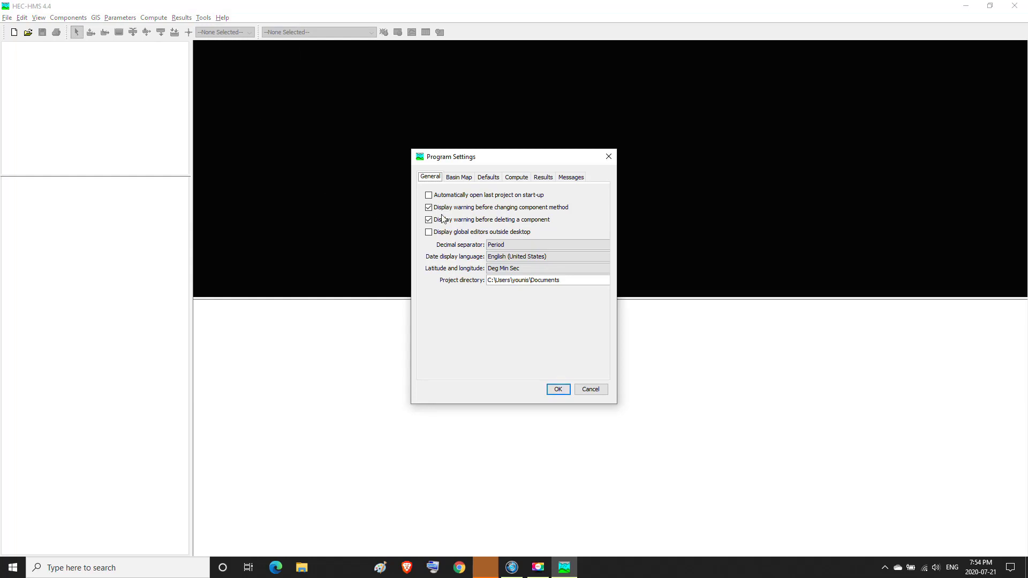
Step: Look through the Basin Map, Defaults, Compute, Results and Messages settings, and return to the default methods
click(458, 178)
click(487, 178)
click(514, 178)
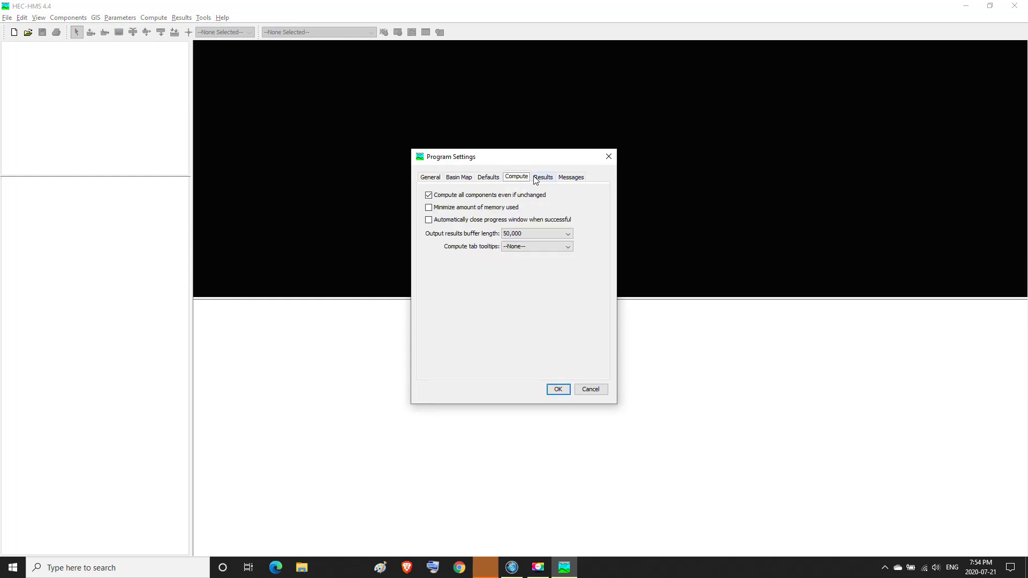
click(540, 179)
click(567, 179)
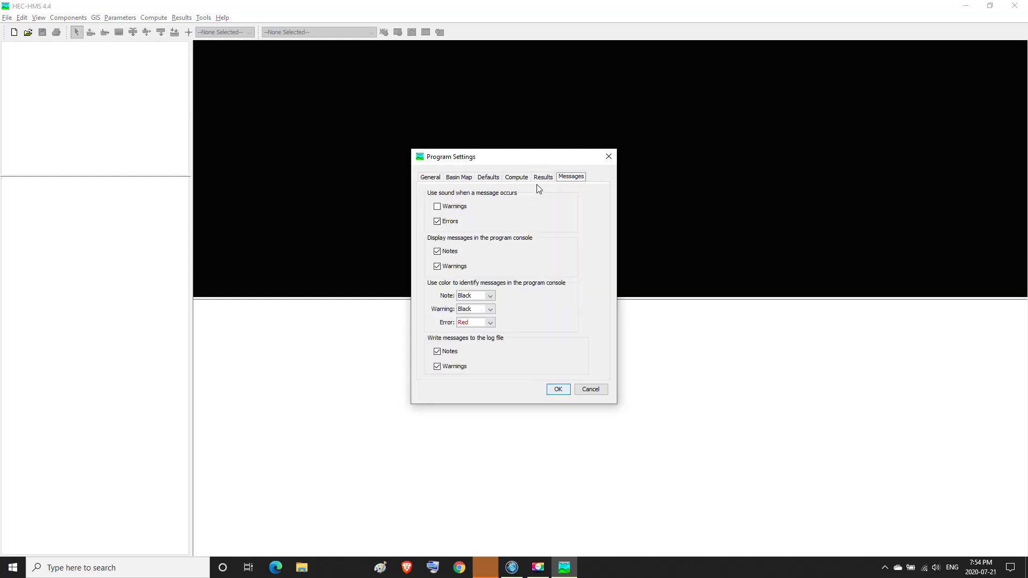
click(493, 182)
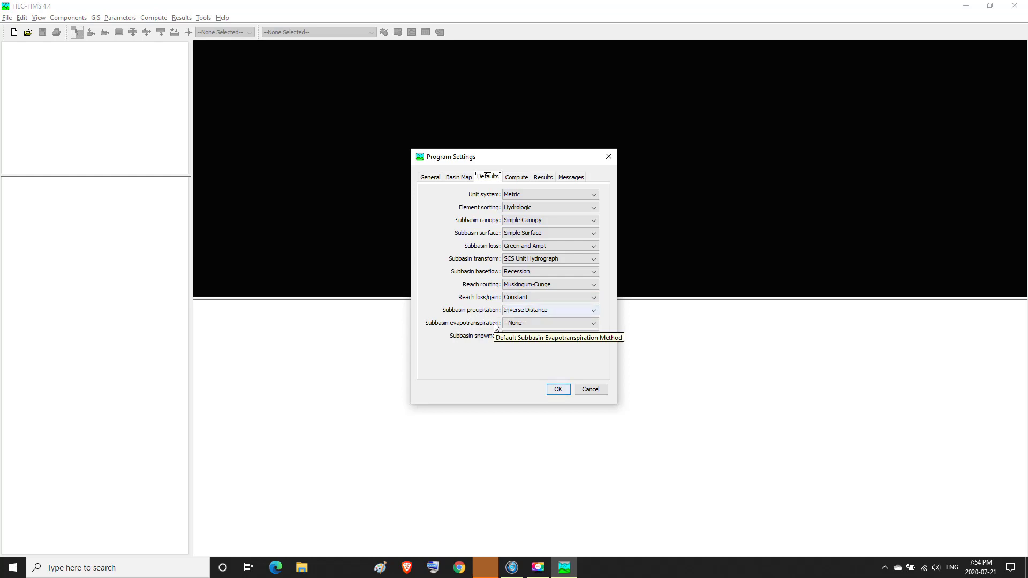
Step: Check the available default methods for subbasin evapotranspiration and subbasin snowmelt
click(594, 323)
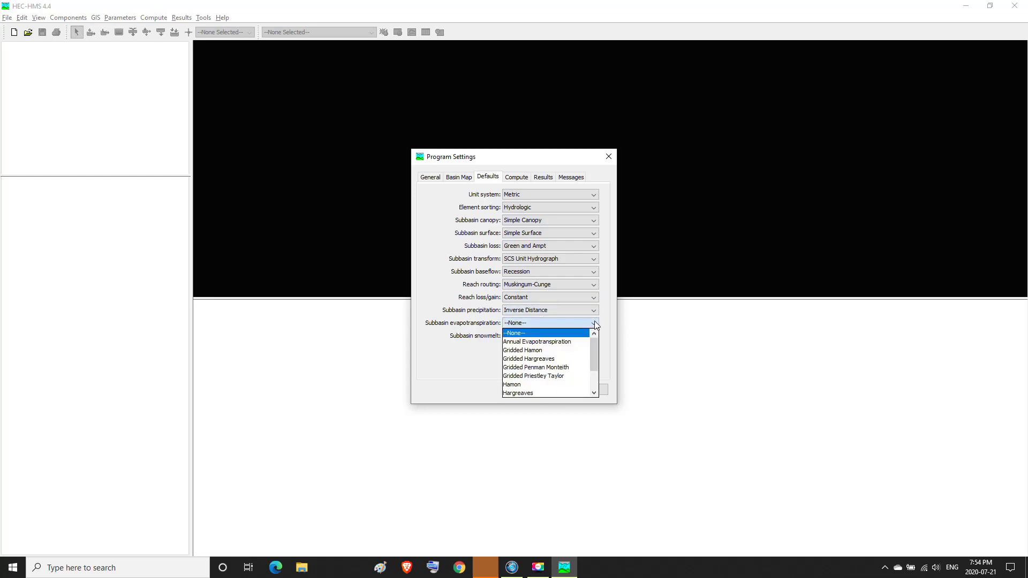
click(594, 324)
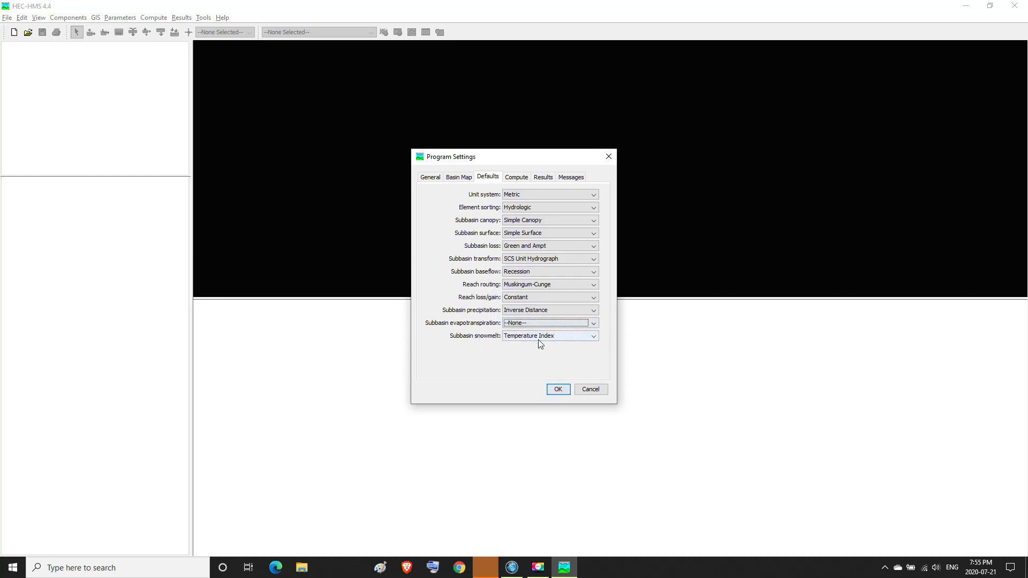
click(593, 337)
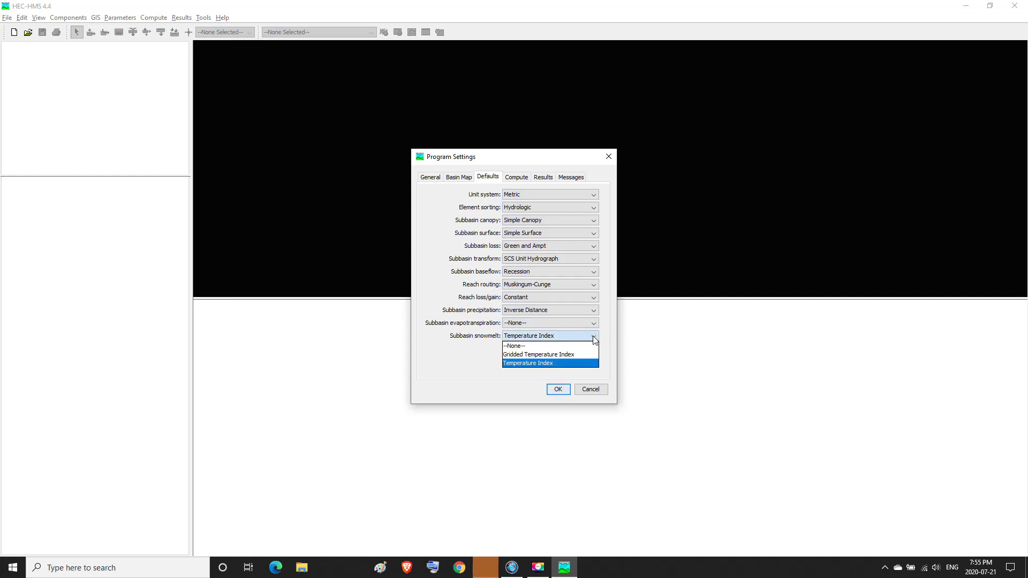
click(593, 339)
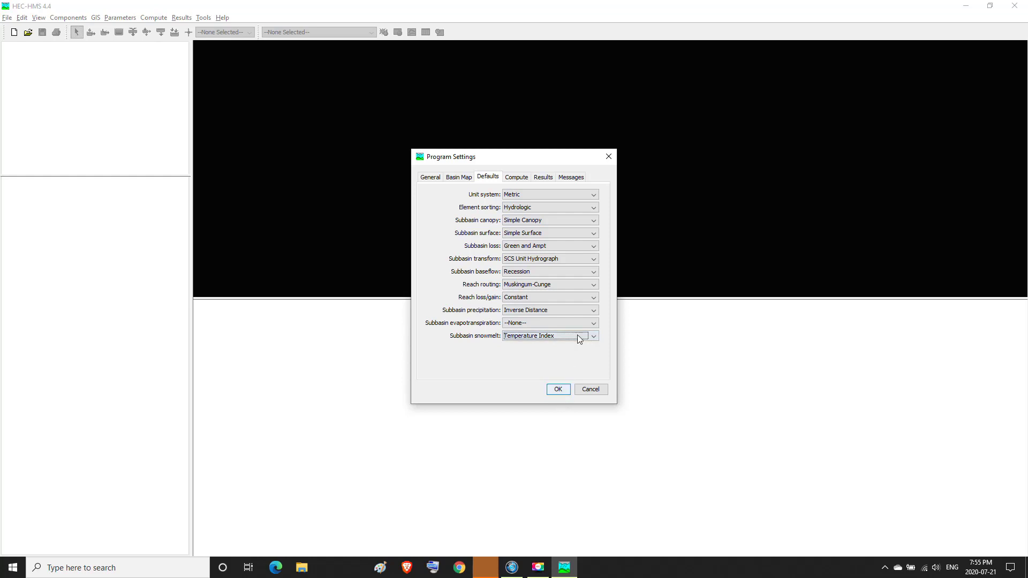
Step: Review the default options for unit system, element sorting, and subbasin canopy, surface, loss and transform without changing them
click(596, 195)
click(597, 195)
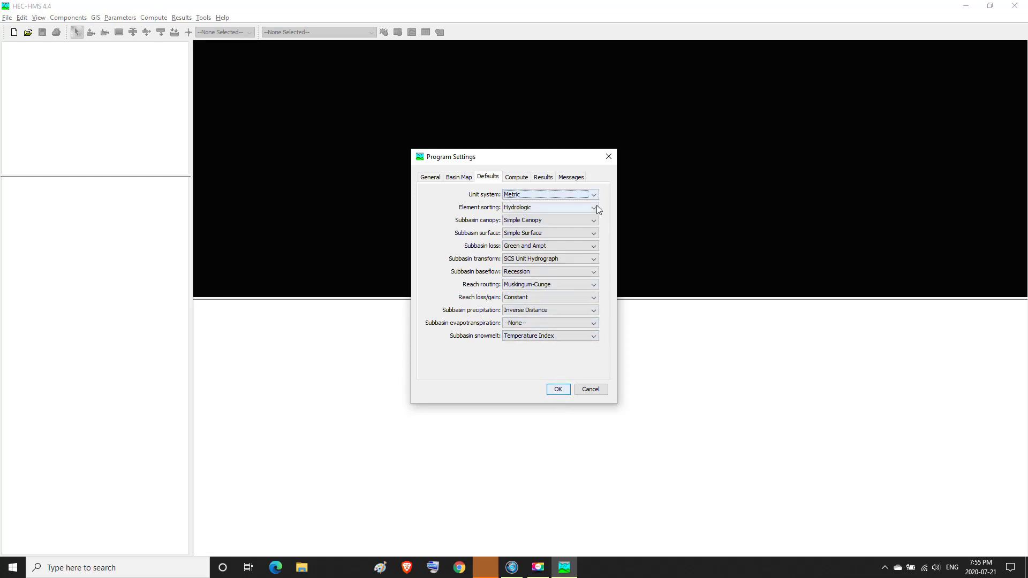
click(595, 208)
click(594, 209)
click(594, 221)
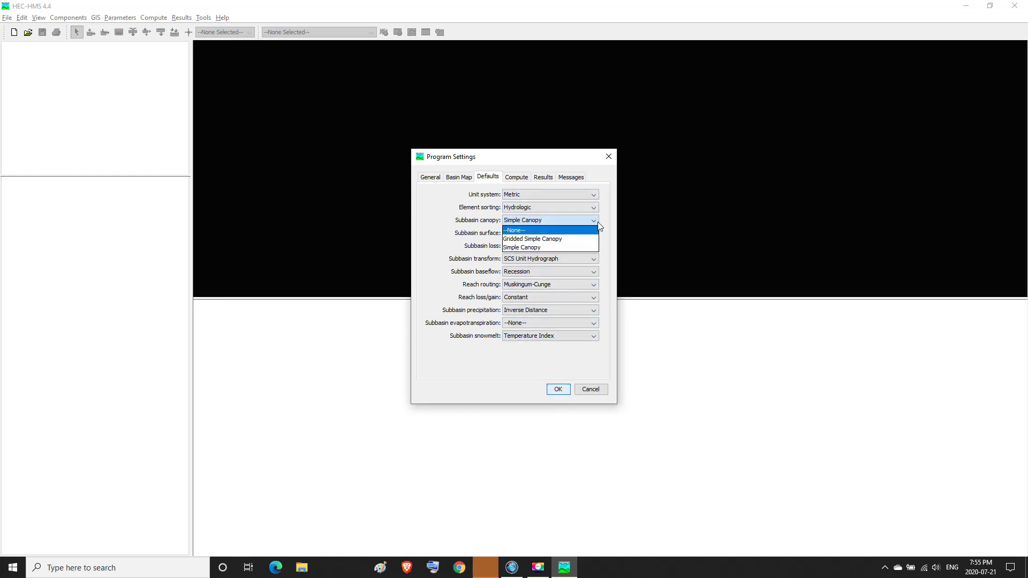
click(595, 232)
click(595, 233)
click(595, 234)
click(594, 246)
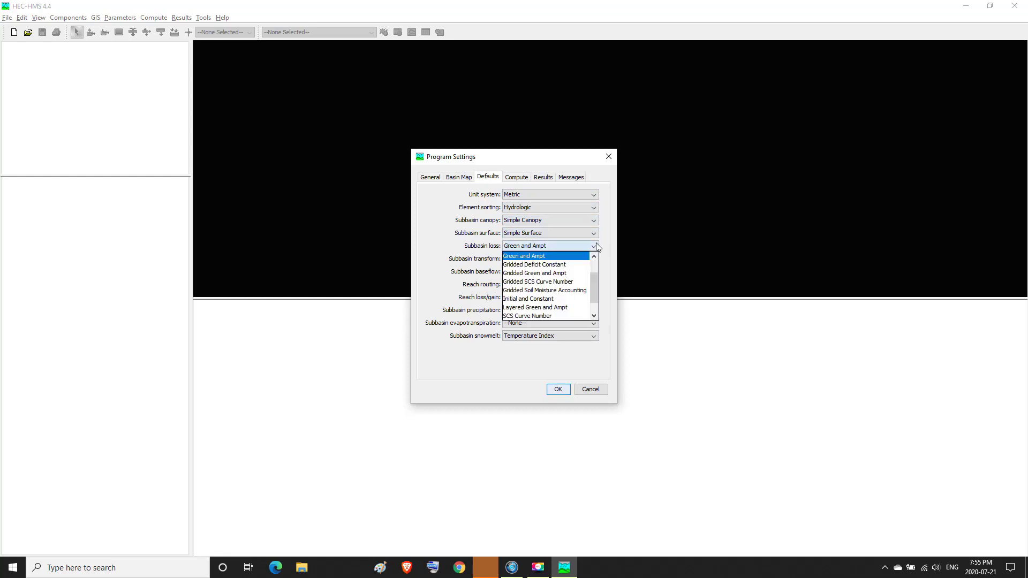
click(594, 246)
click(594, 260)
click(595, 261)
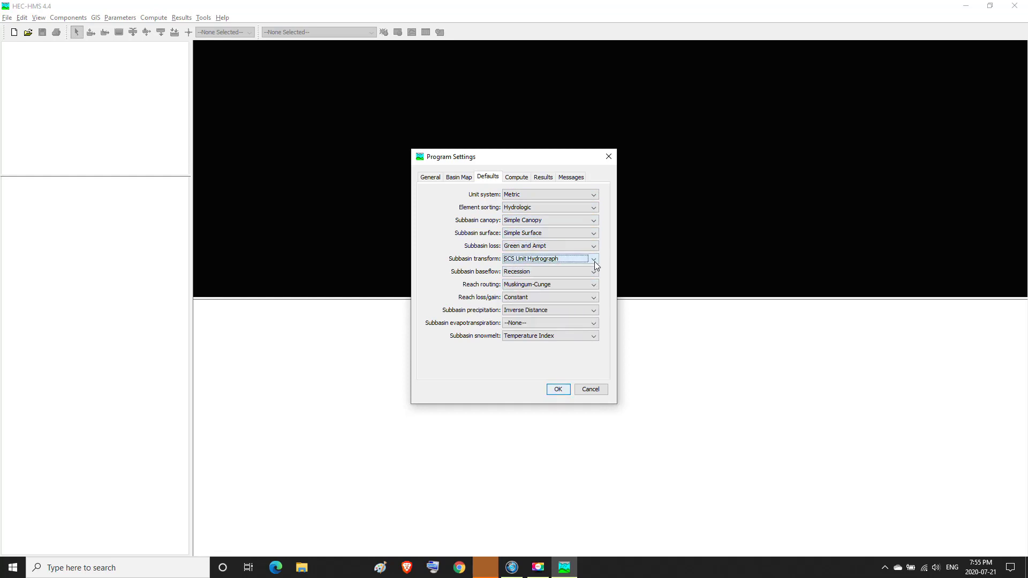
Step: Review the default method options for subbasin baseflow, reach routing, reach loss/gain and subbasin precipitation
click(594, 273)
click(594, 272)
click(593, 285)
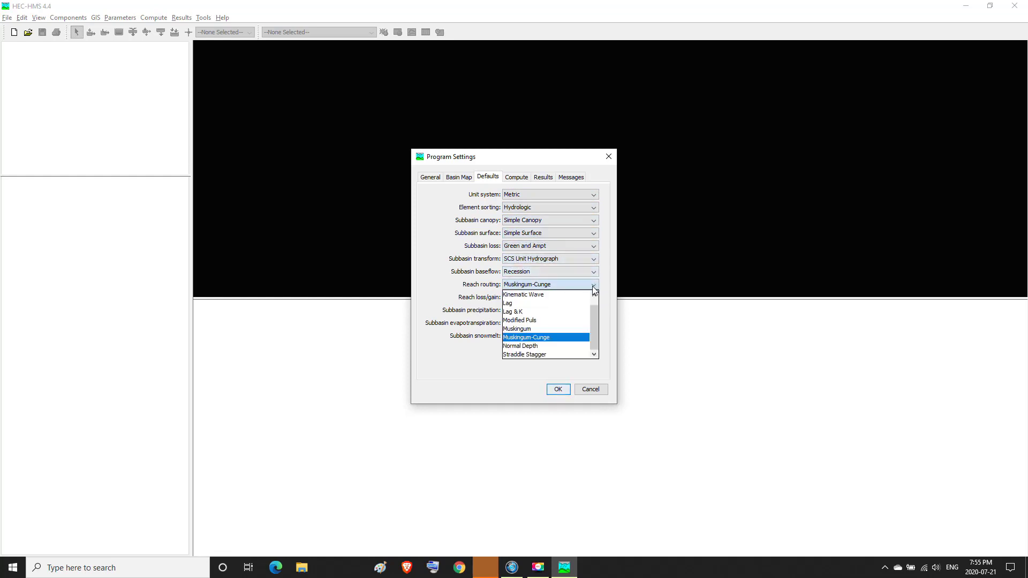
scroll(594, 307, up, 1)
click(597, 287)
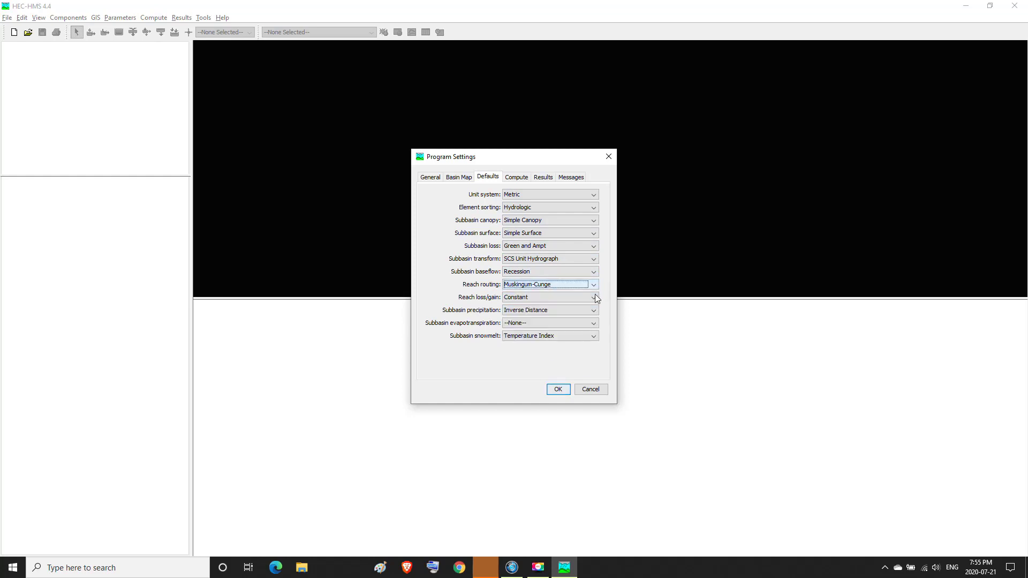
click(594, 298)
click(594, 298)
click(594, 311)
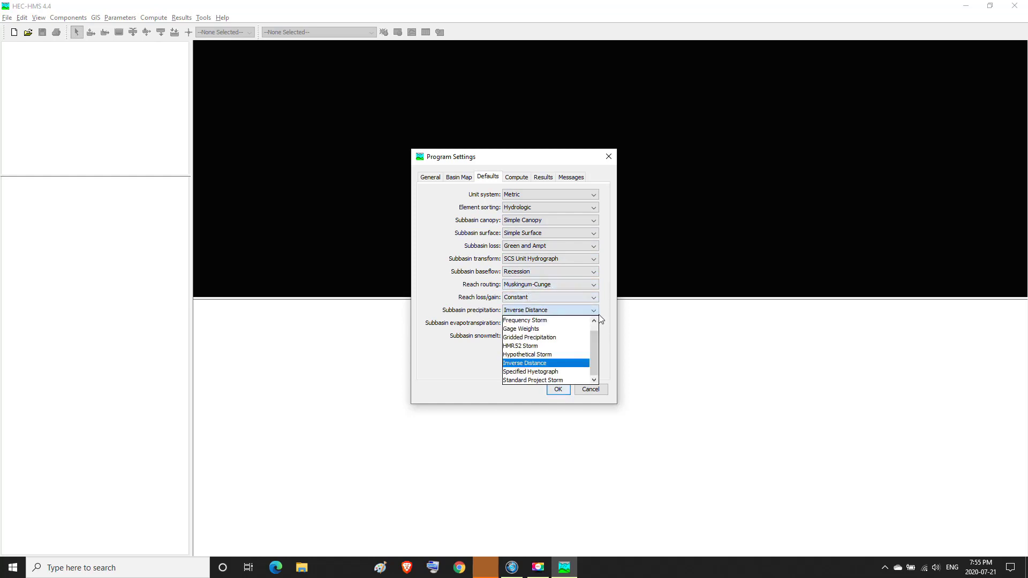
scroll(596, 324, up, 1)
click(594, 311)
Step: Recheck the full evapotranspiration and snowmelt method choices, keep the current defaults, and accept the program settings
click(593, 323)
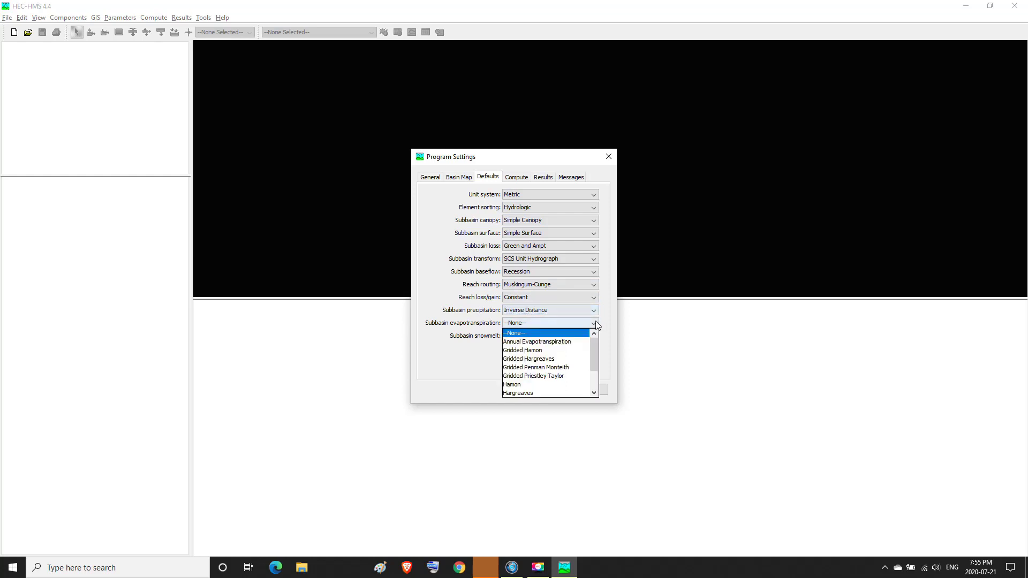
mouse_move(594, 351)
mouse_down()
mouse_move(594, 366)
mouse_move(594, 337)
mouse_up()
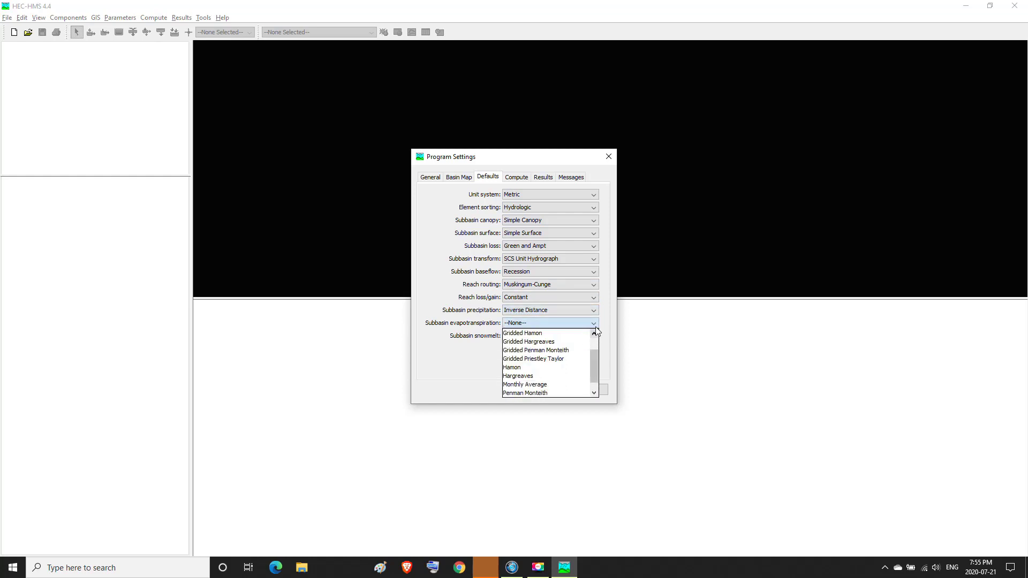
click(593, 324)
click(594, 337)
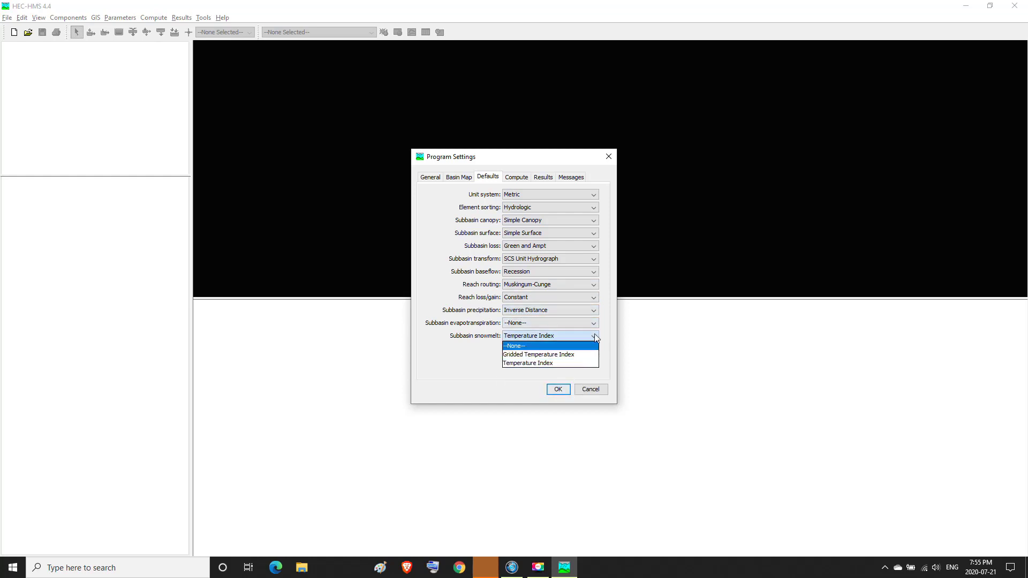
click(594, 336)
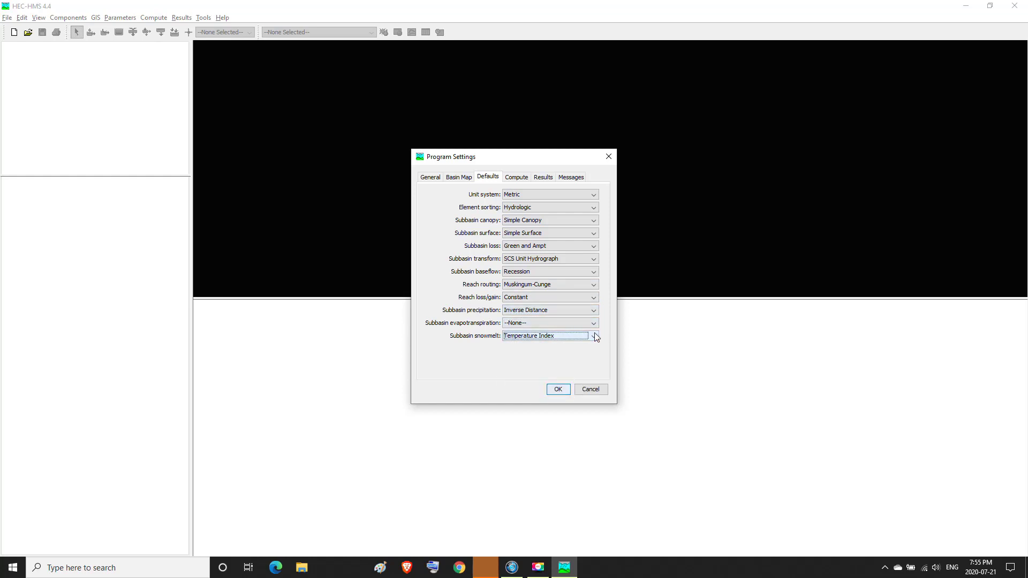
click(556, 391)
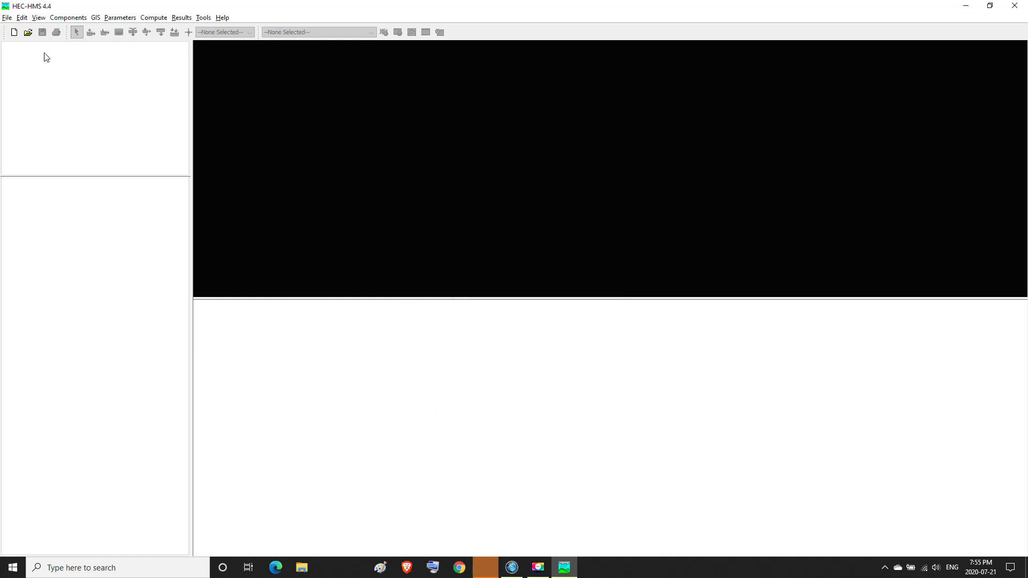
Step: Open LESSERZAB.hms from the desktop's HEC-HMS folder and convert the project to version 4.4
click(27, 34)
click(29, 33)
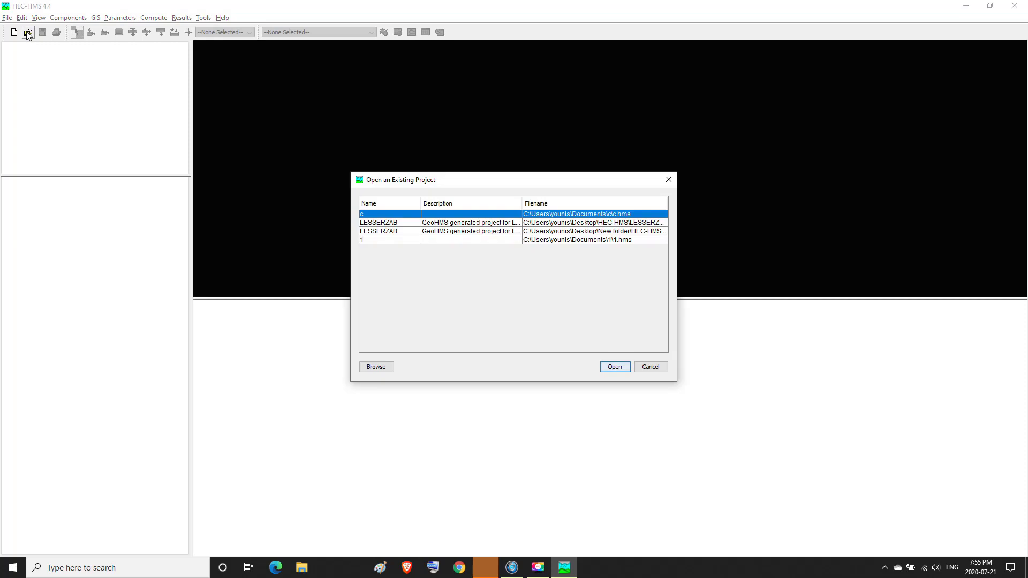
click(371, 368)
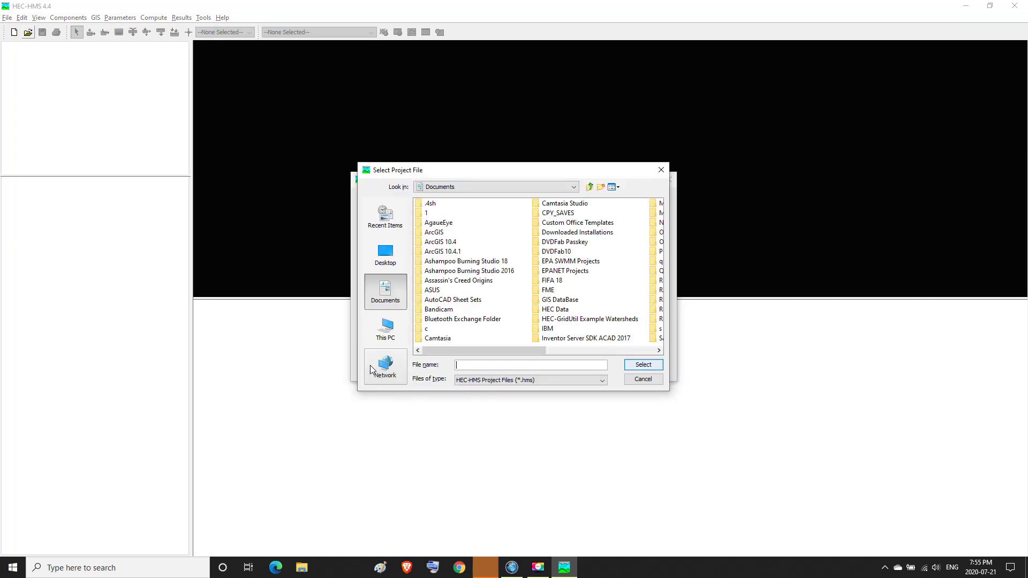
click(386, 261)
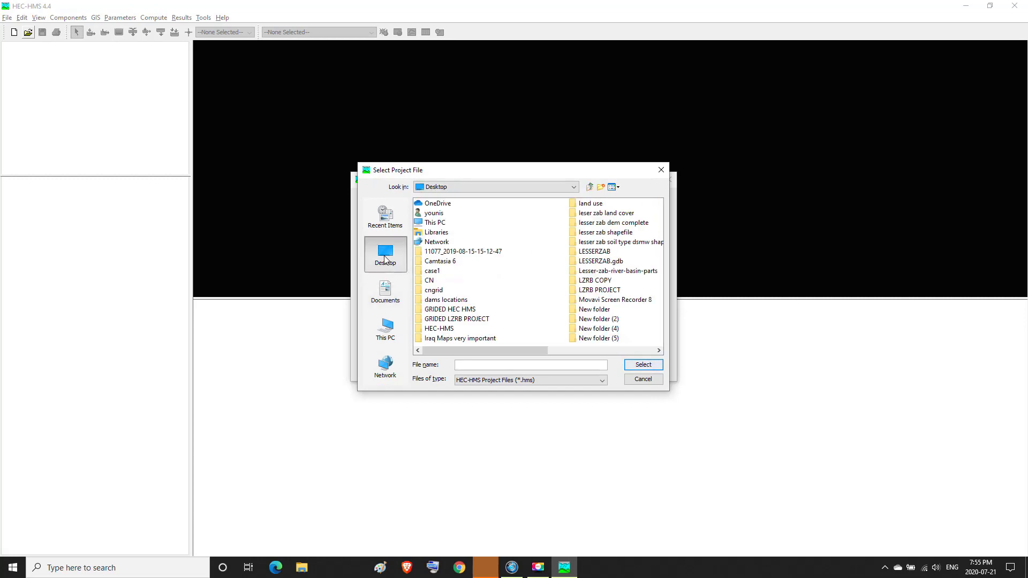
click(440, 329)
click(642, 366)
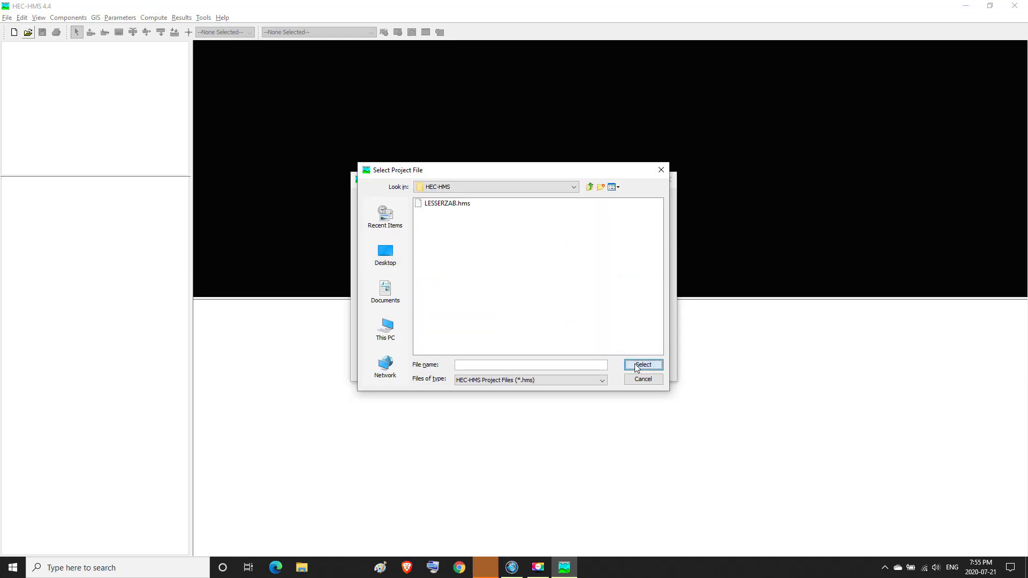
click(443, 208)
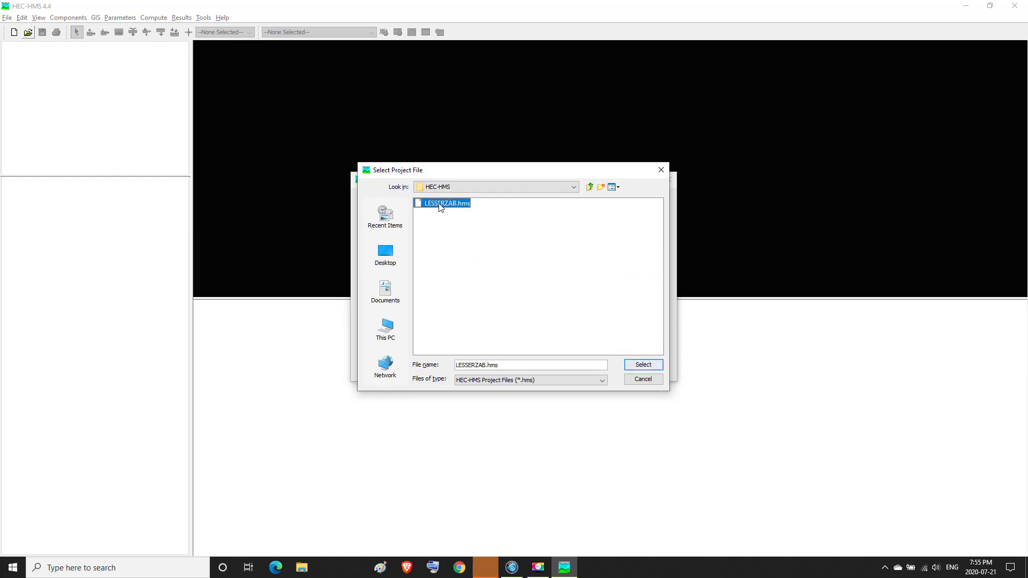
click(642, 365)
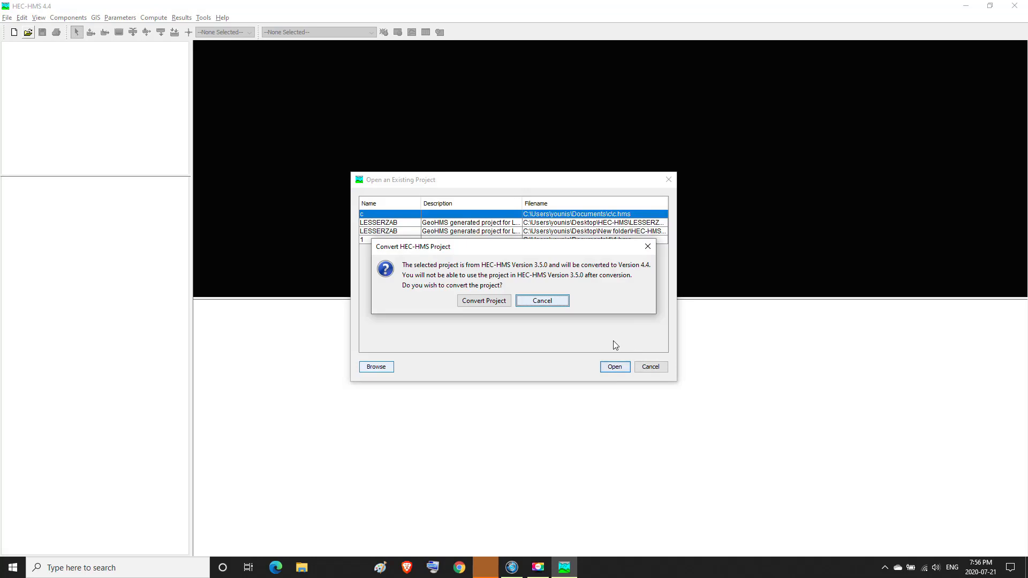
click(485, 300)
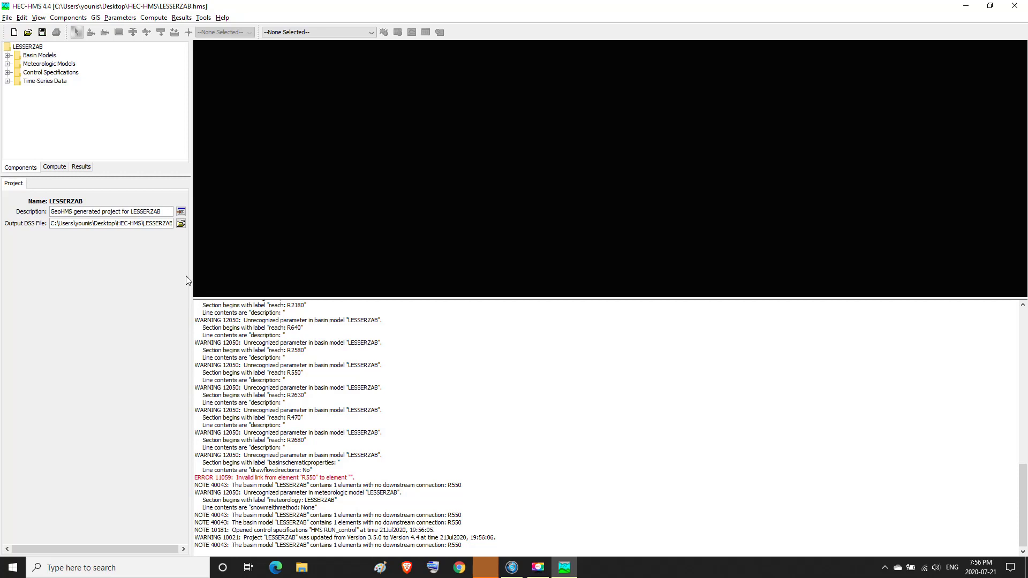
Step: Open the LESSERZAB basin model from the project's basin models and maximize its map window
click(7, 56)
click(7, 56)
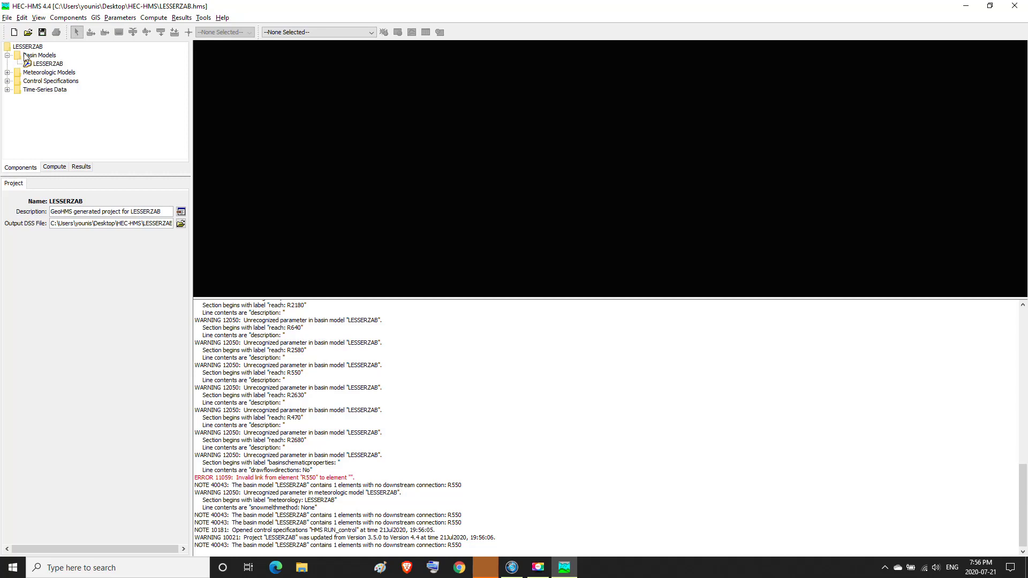
click(7, 56)
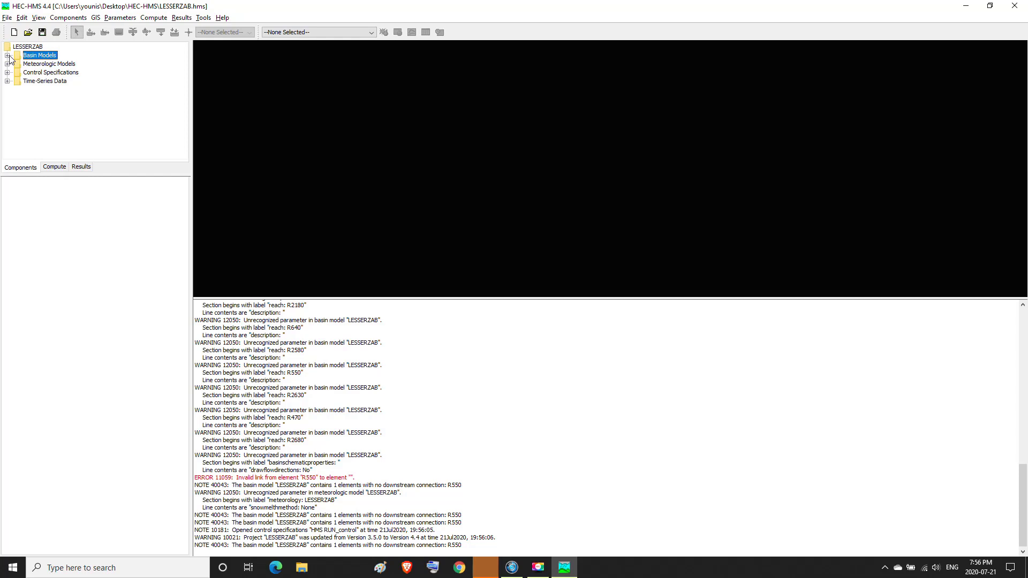
click(7, 55)
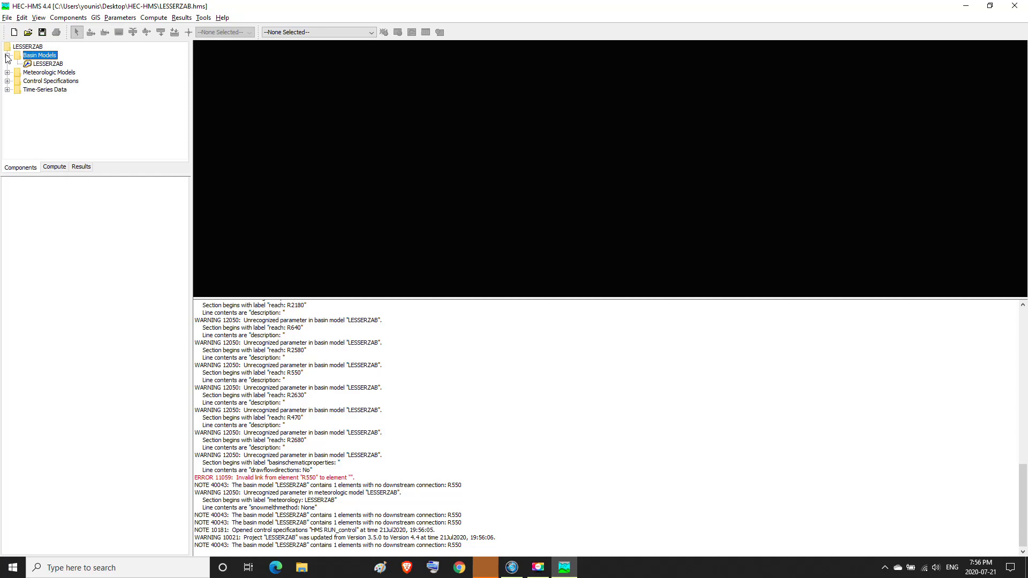
click(46, 64)
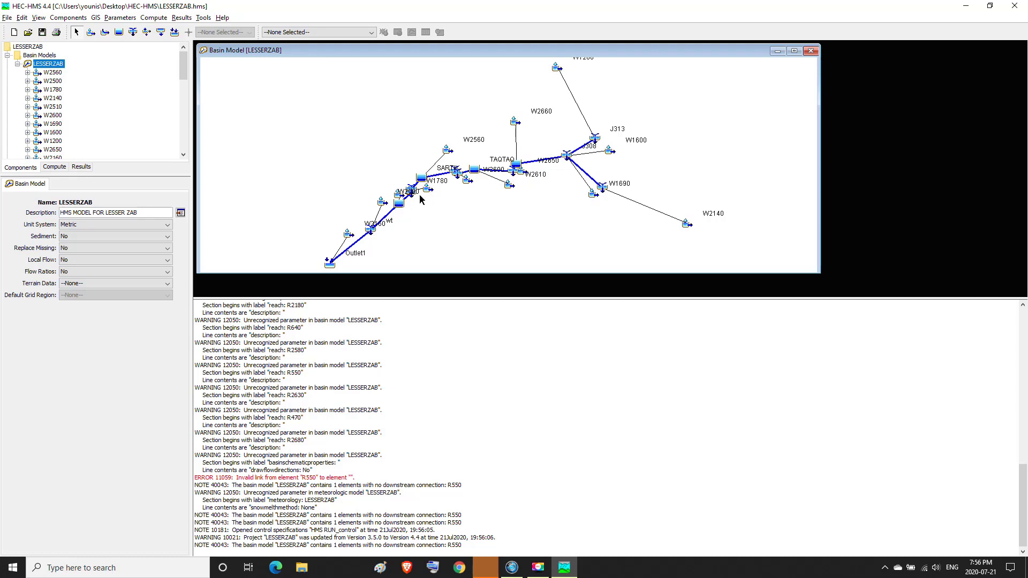
click(794, 51)
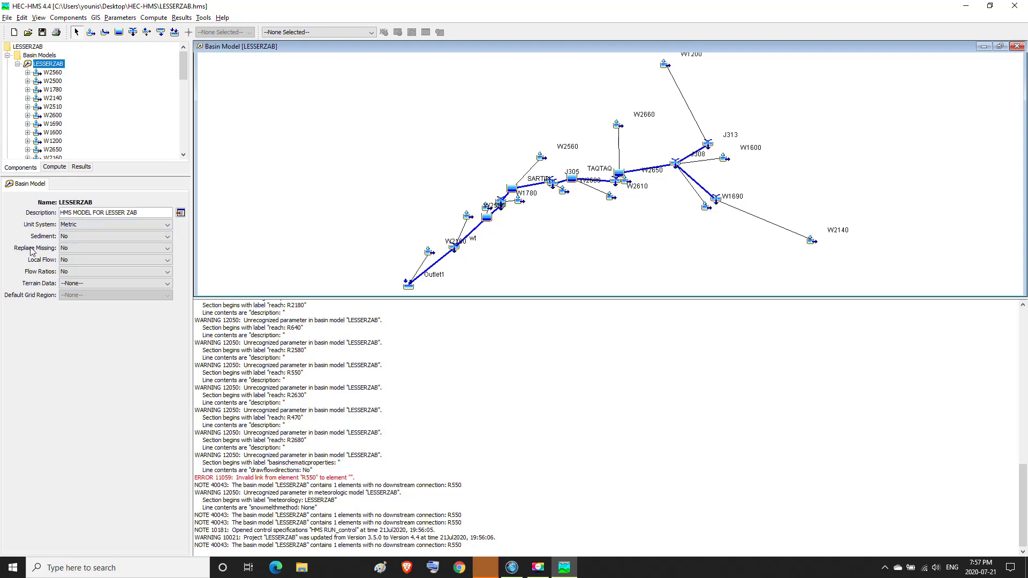
Step: Review the basin model's sediment, replace missing, local flow and flow ratios choices, keeping each at No
click(160, 236)
click(107, 245)
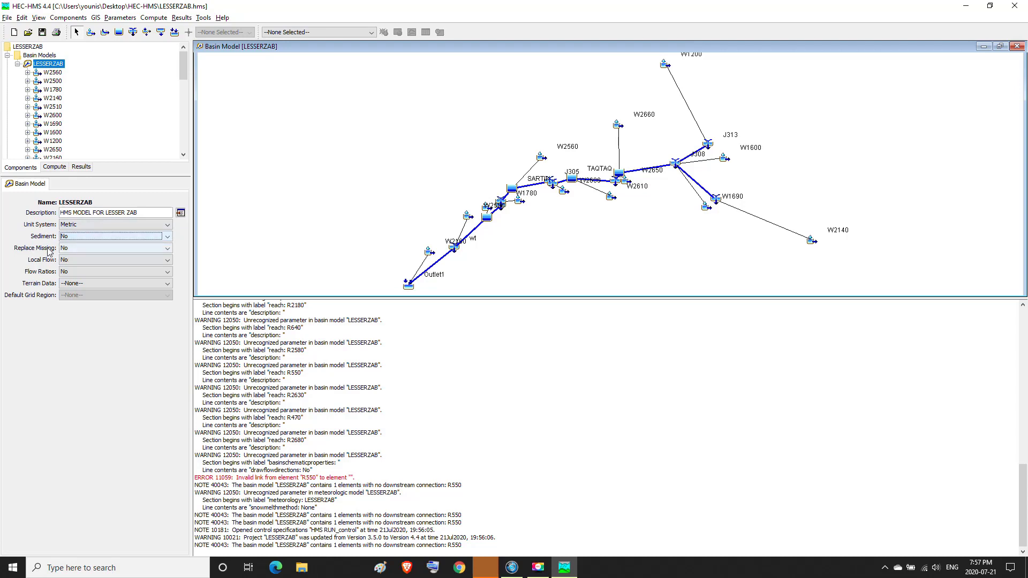
click(169, 248)
click(103, 260)
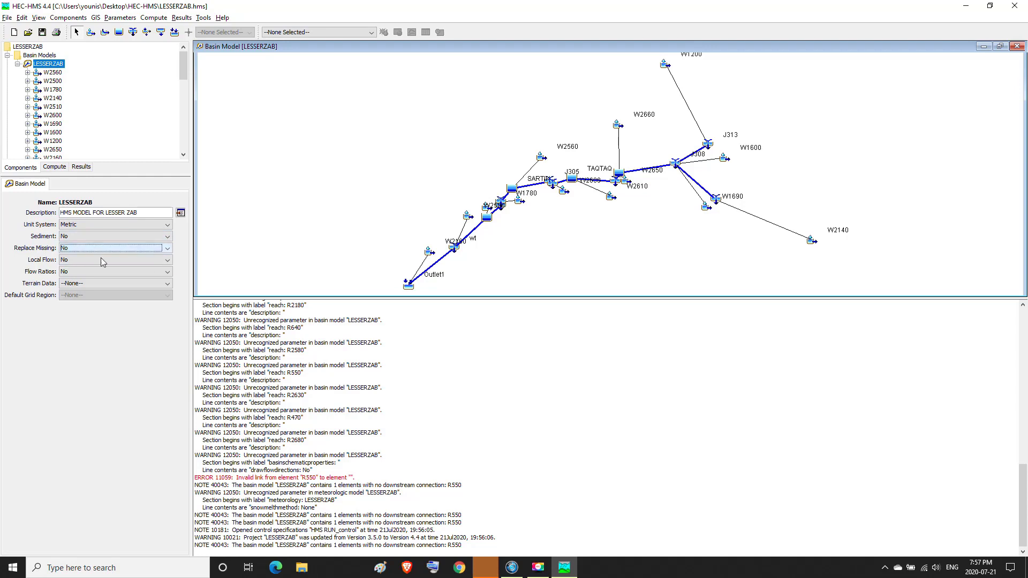
click(168, 261)
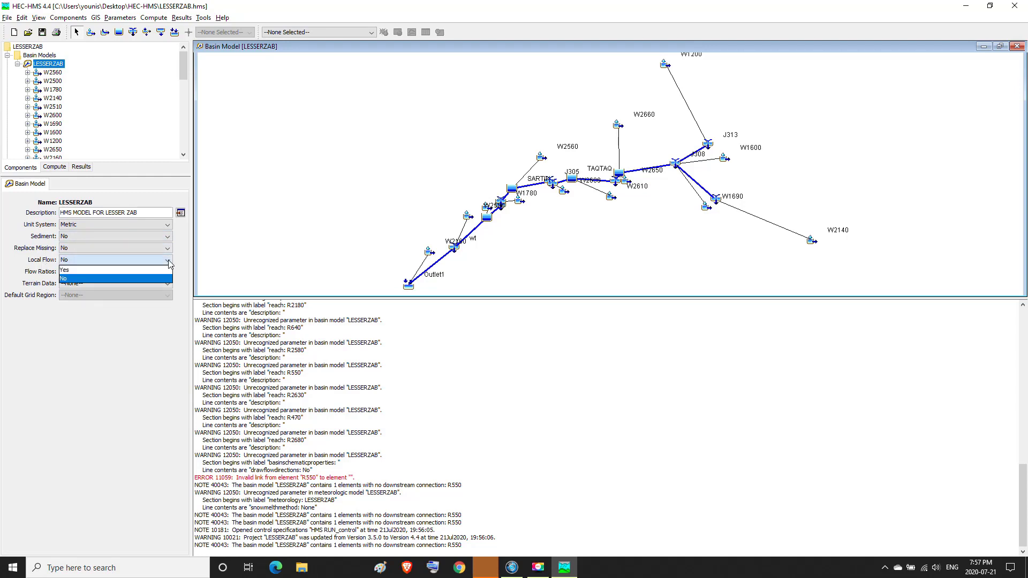
click(145, 278)
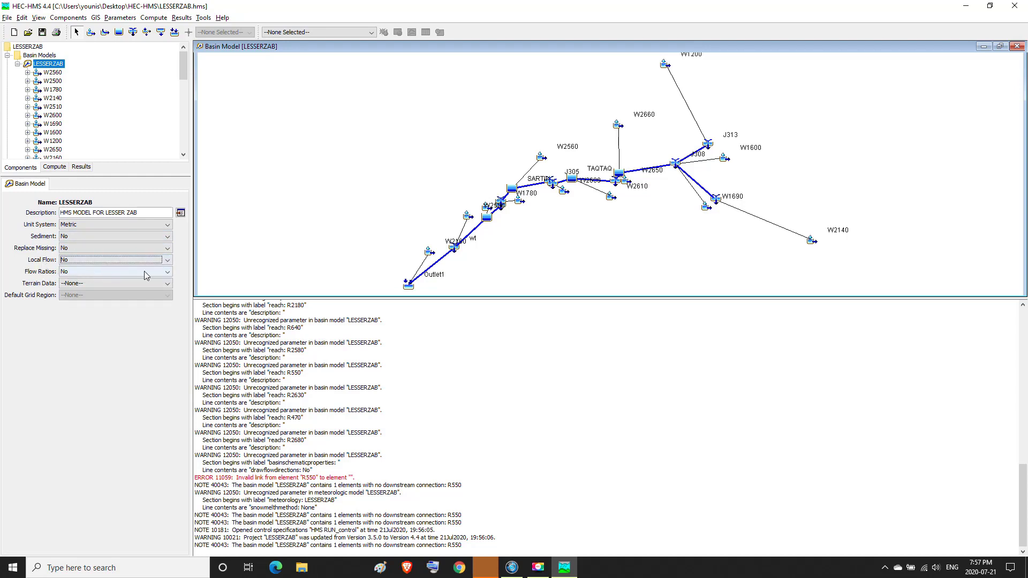
click(168, 272)
click(107, 290)
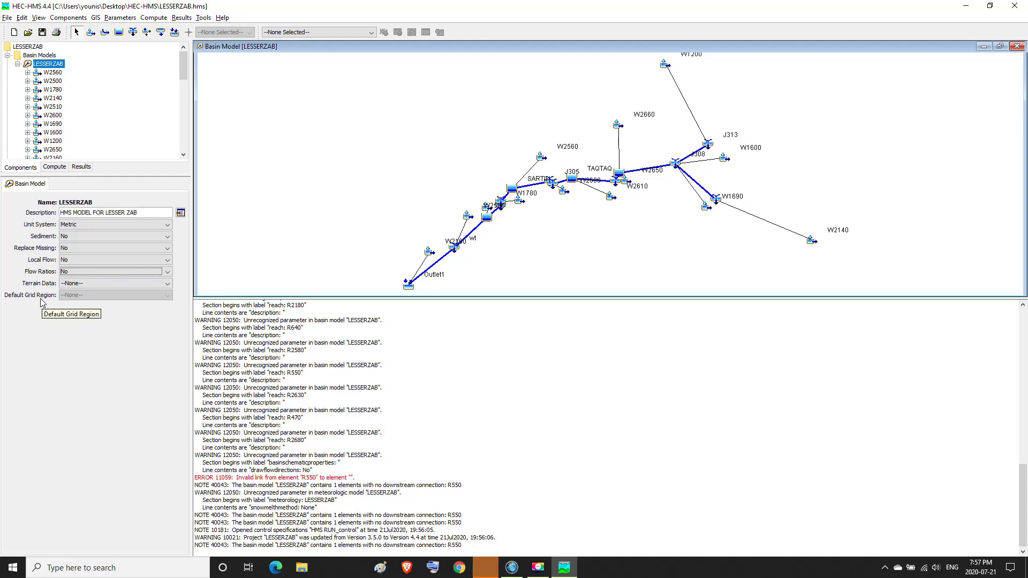
Step: Add the Subbasin1.shp shapefile from the HEC-HMS folder as a basin map layer without defining a coordinate system manually
click(38, 19)
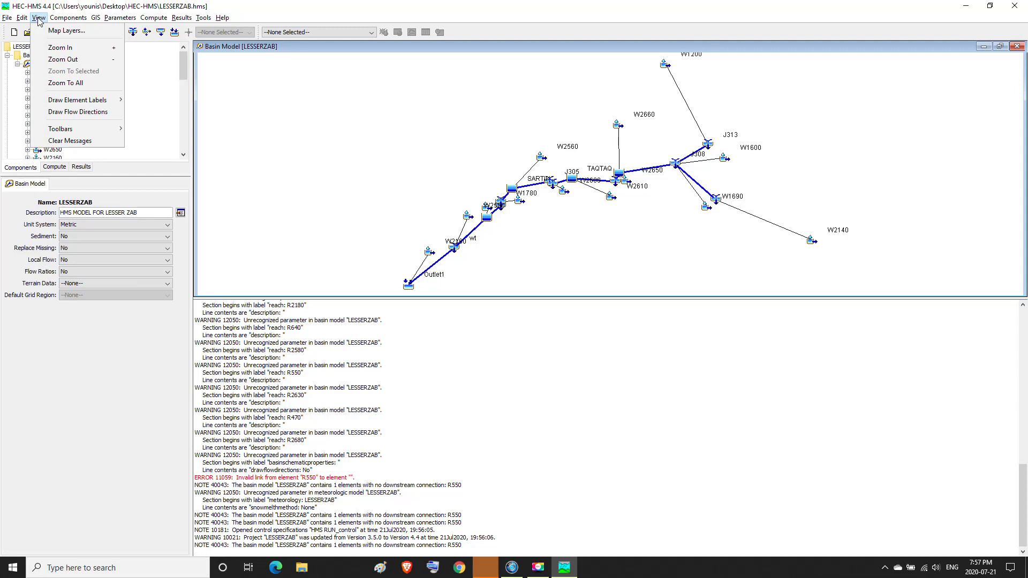
click(49, 31)
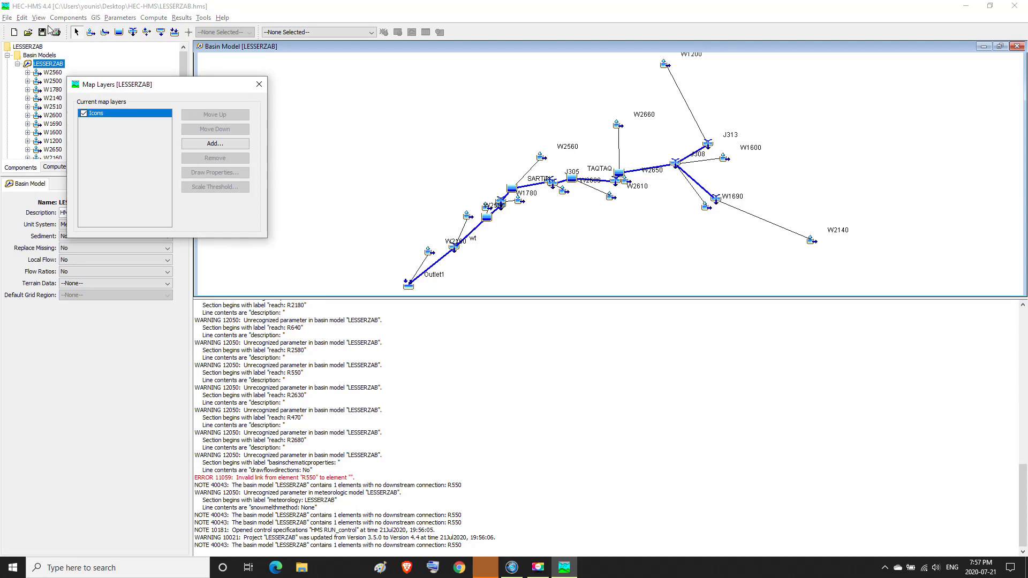
click(213, 146)
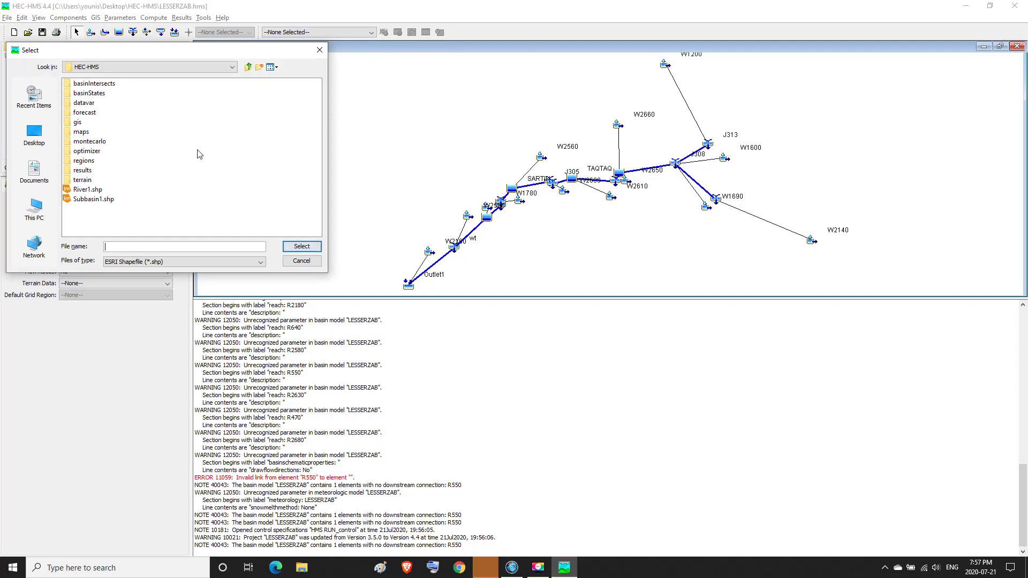
click(101, 202)
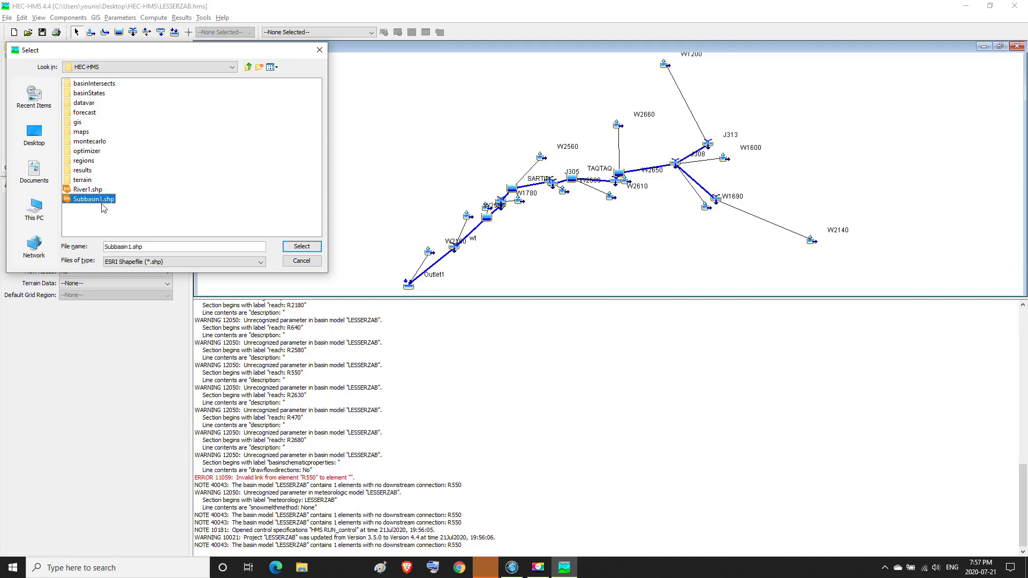
click(301, 247)
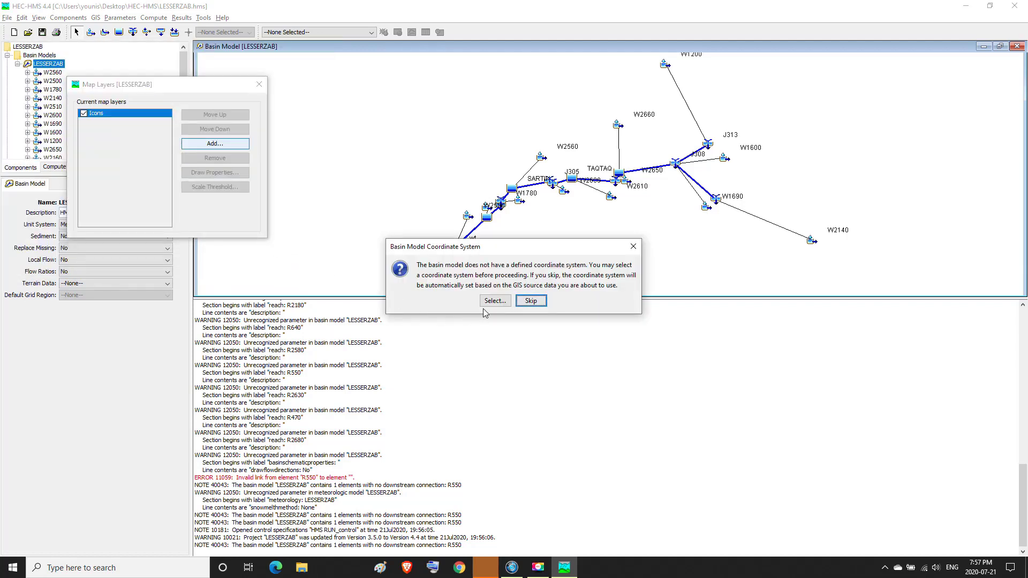
click(488, 301)
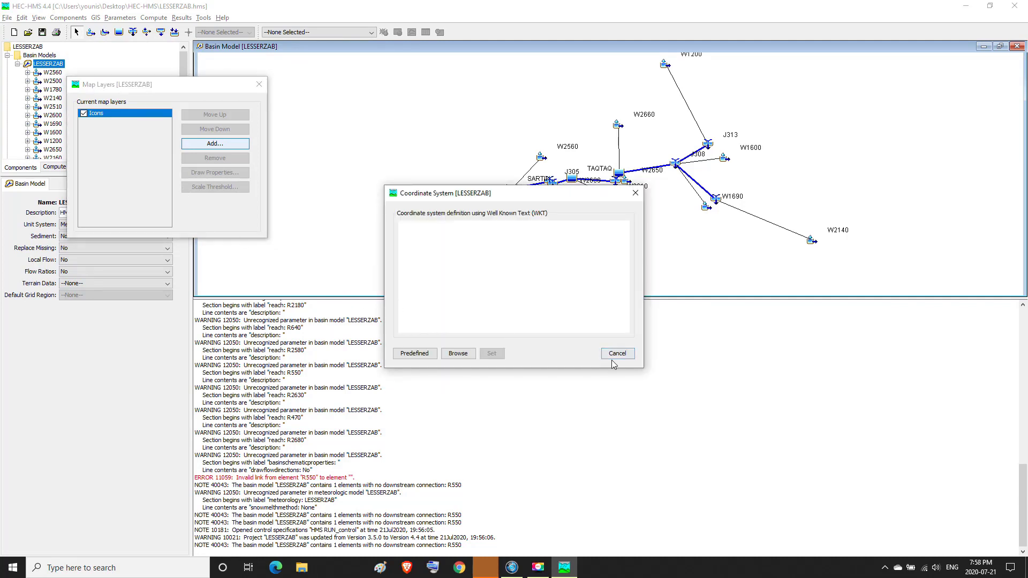
click(616, 355)
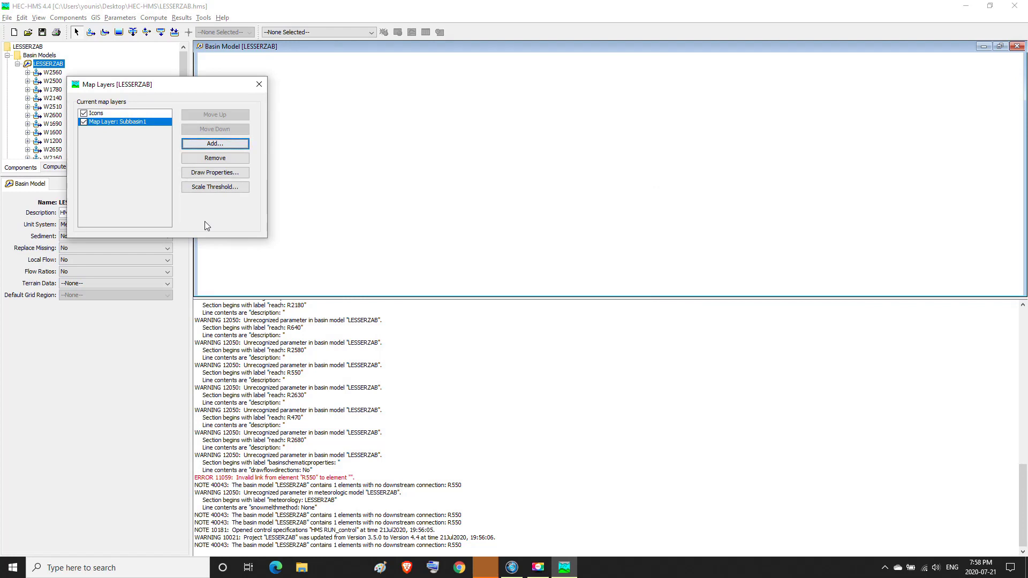
Step: Add the River1.shp shapefile from the HEC-HMS folder as another basin map layer
click(215, 144)
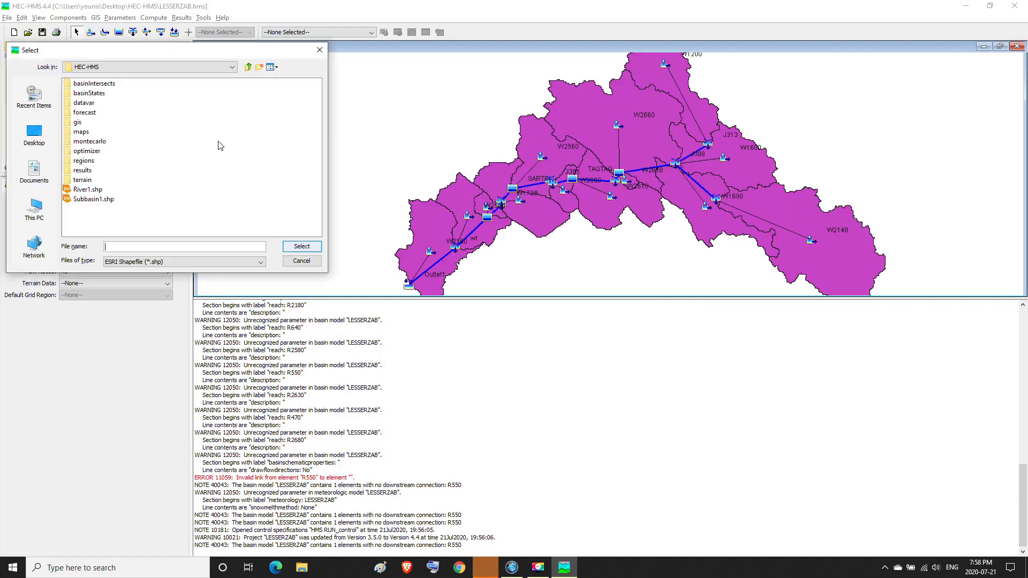
click(88, 189)
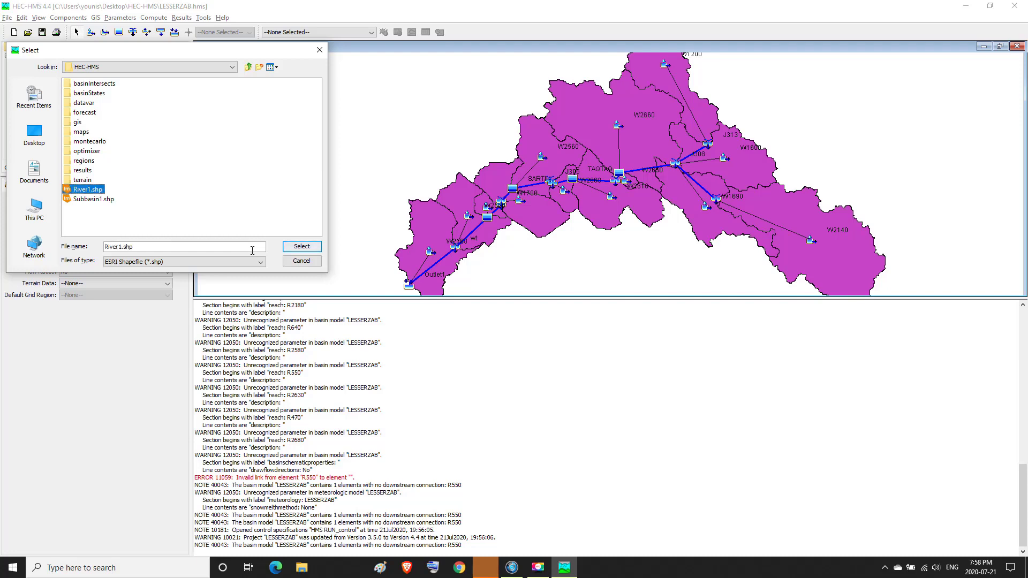
click(294, 247)
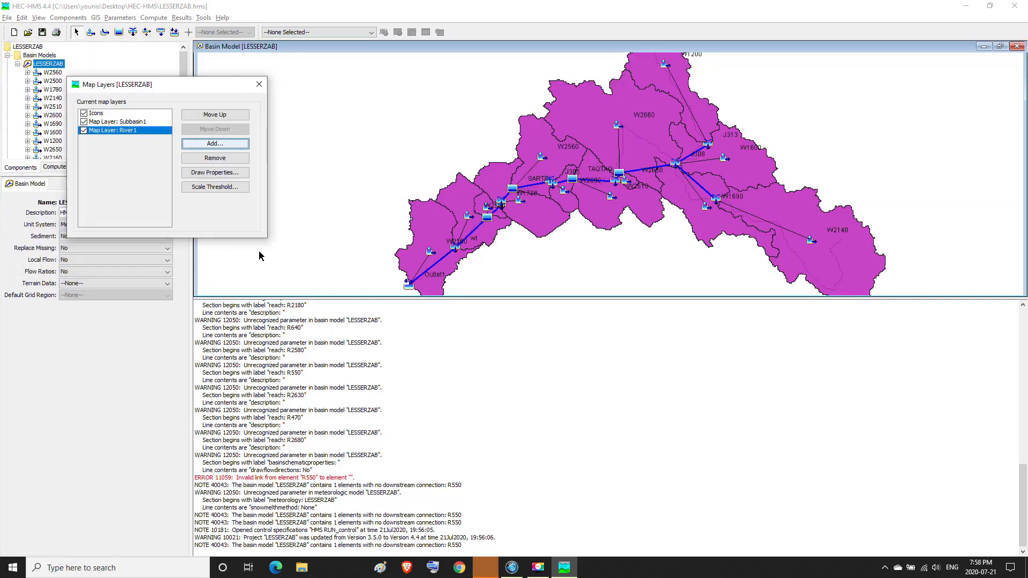
Step: Set the Subbasin1 map layer's fill transparency to 100 and close the map layer settings
click(118, 123)
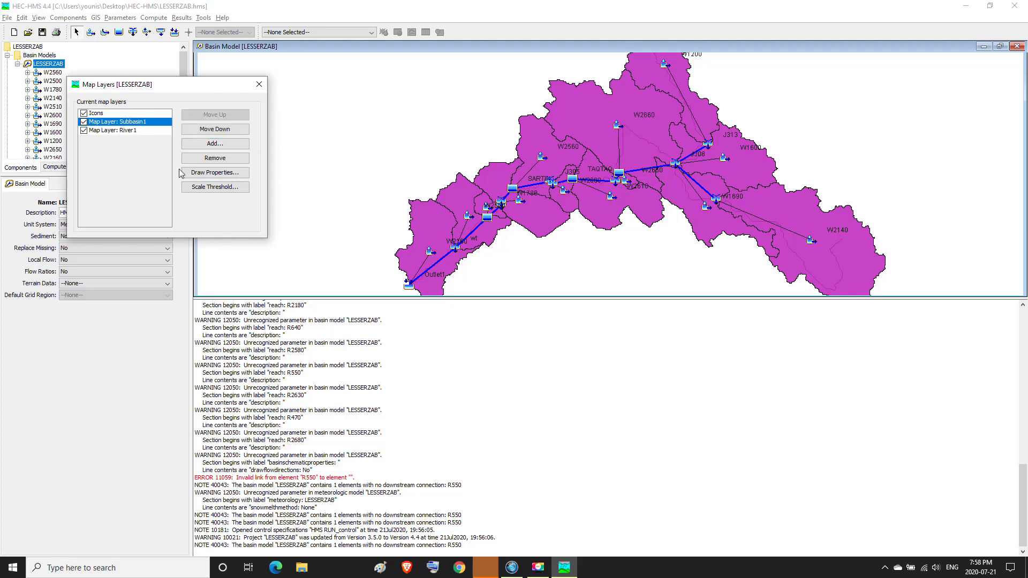
click(208, 175)
drag(134, 213, 252, 222)
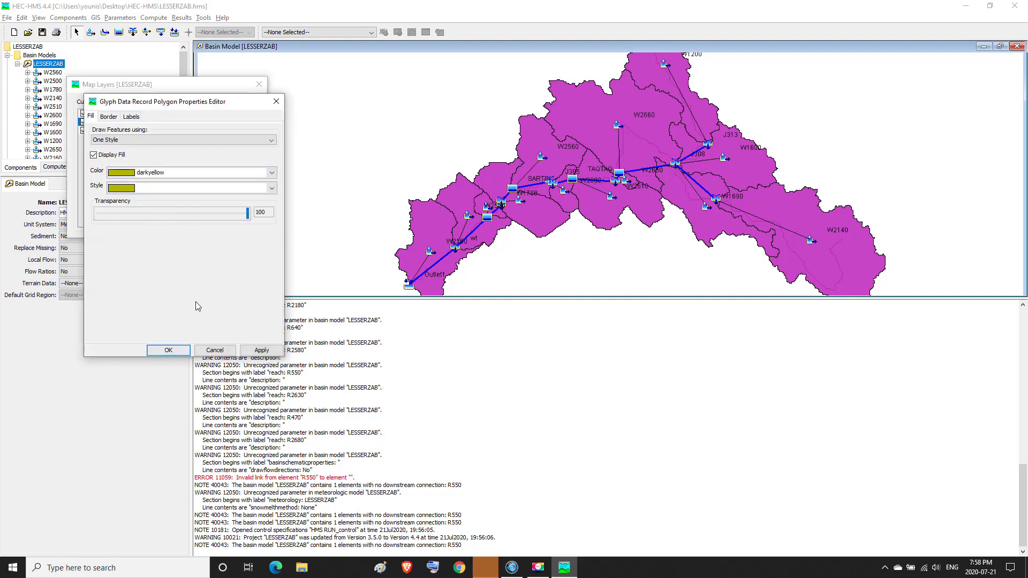
click(175, 350)
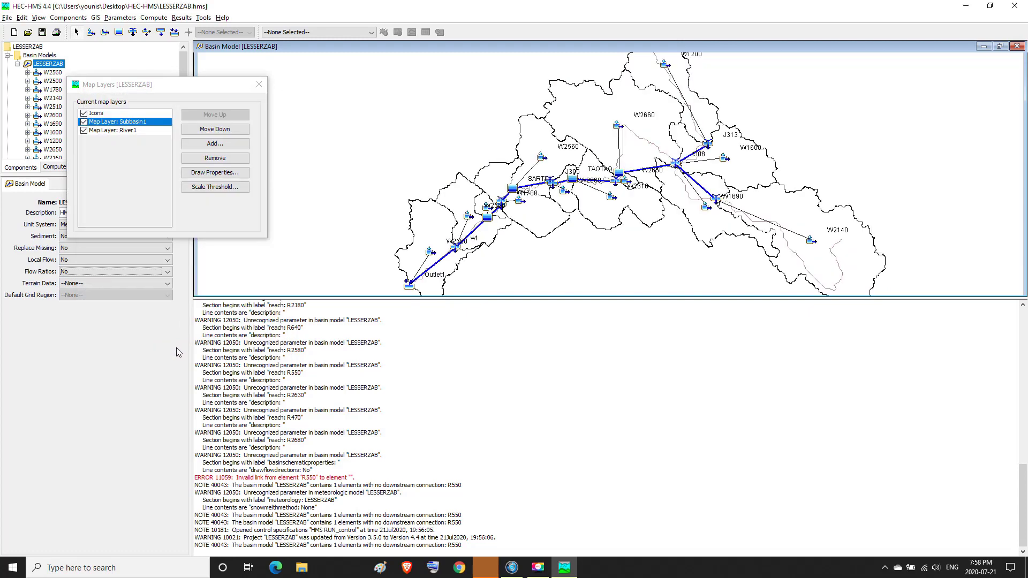
click(262, 85)
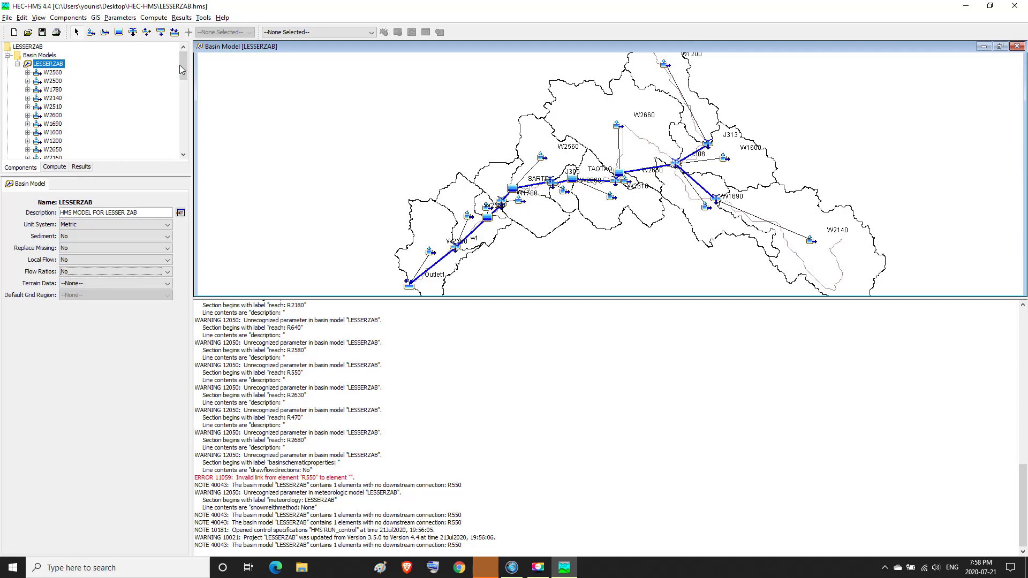
Step: Look through the basin model's subbasins, reservoirs, junctions and reaches, and display the properties of subbasin W2560
drag(181, 64, 179, 86)
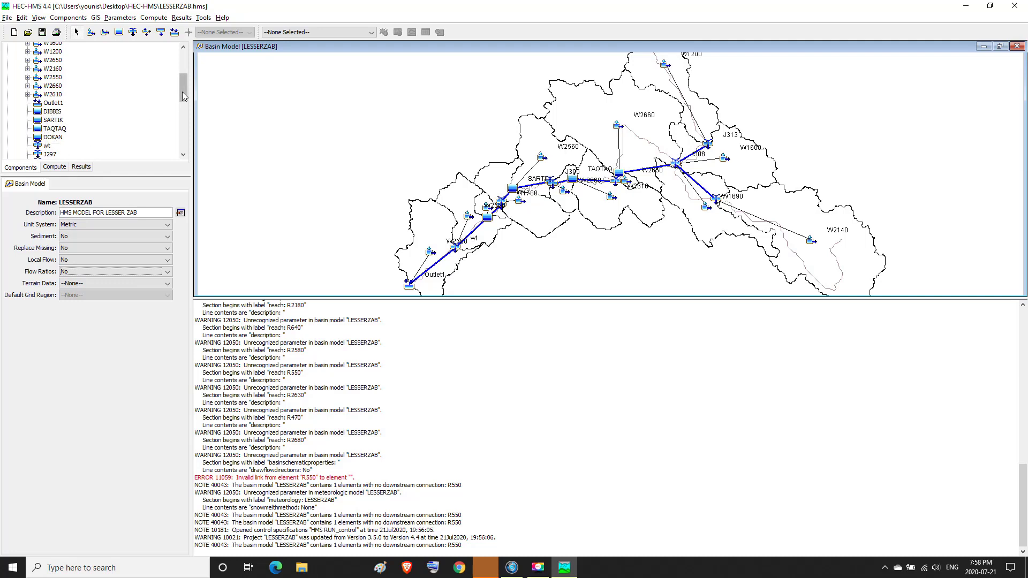
drag(182, 92, 184, 126)
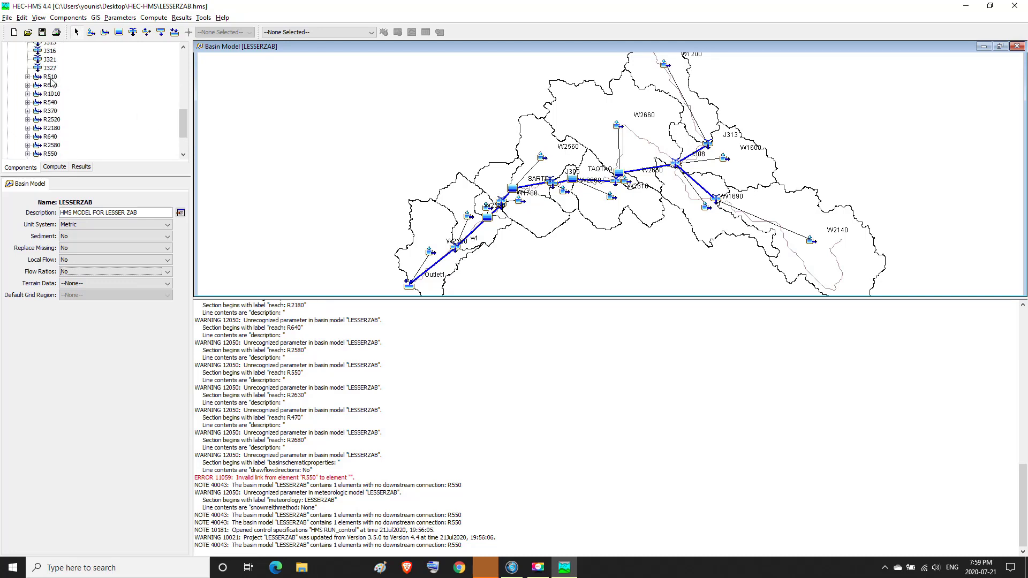
drag(184, 124, 187, 61)
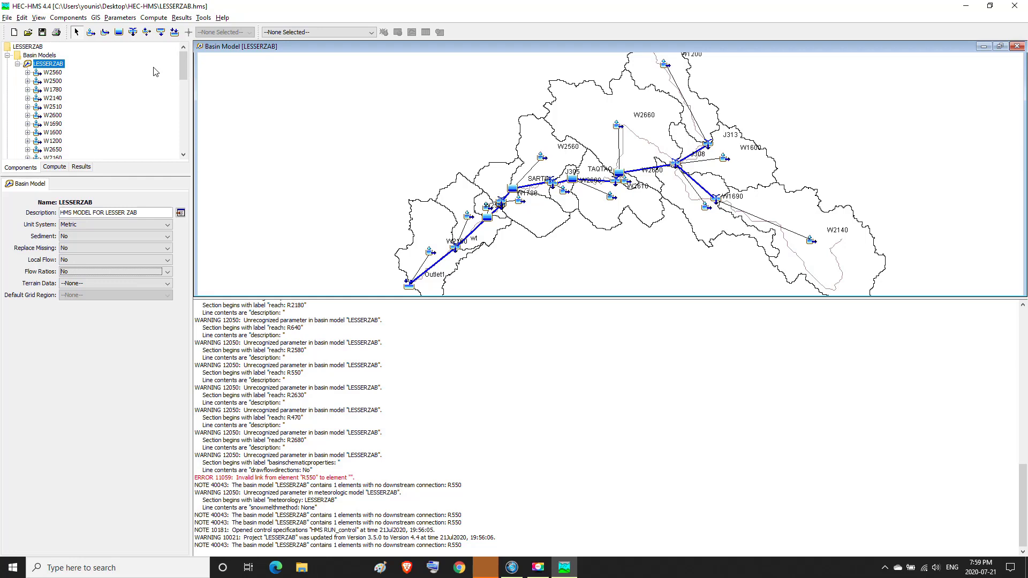
click(50, 73)
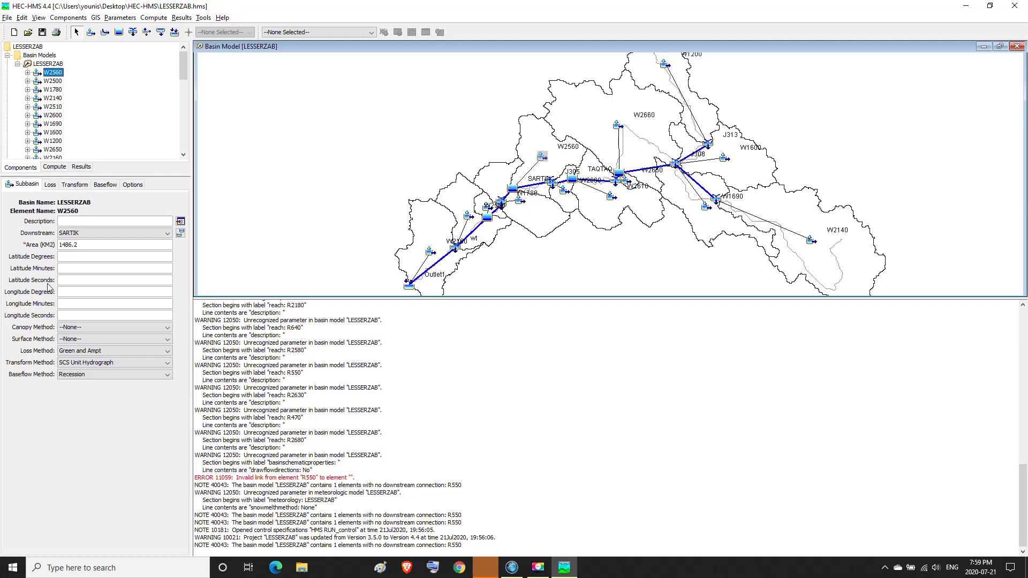
Step: Review the canopy, surface, loss, transform and baseflow method choices for subbasin W2560
click(162, 330)
click(162, 330)
click(167, 340)
click(167, 341)
click(159, 352)
click(159, 352)
click(165, 364)
click(165, 364)
click(168, 376)
click(168, 375)
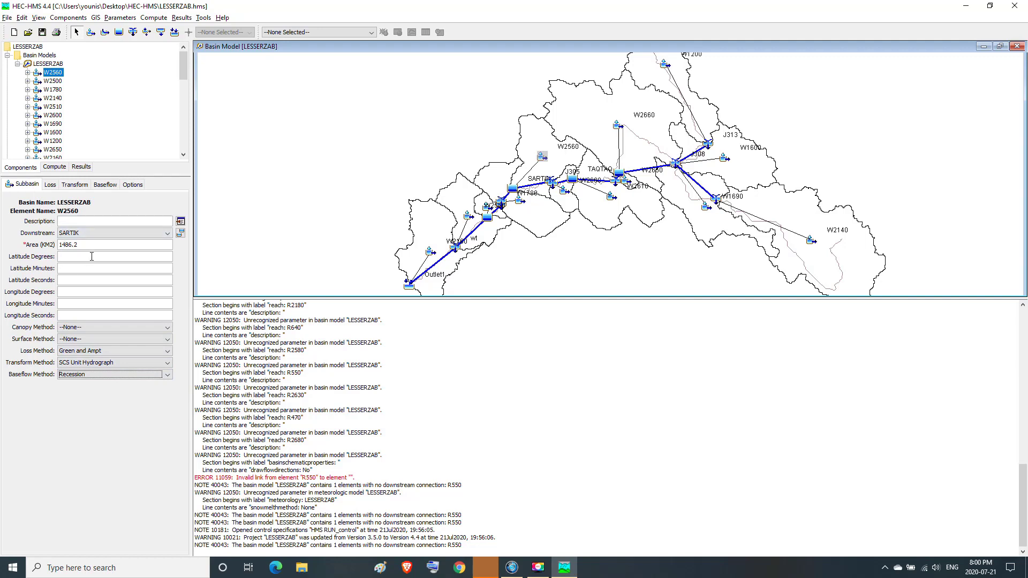
Step: Examine subbasin W2560's loss parameters, including initial deficit, suction, conductivity and impervious percentage
click(50, 185)
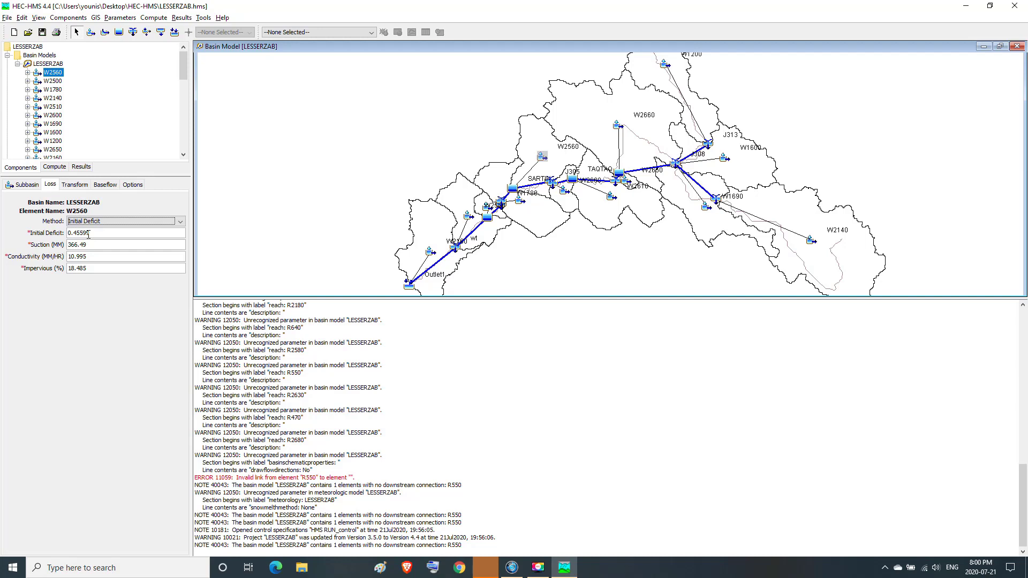
double_click(89, 234)
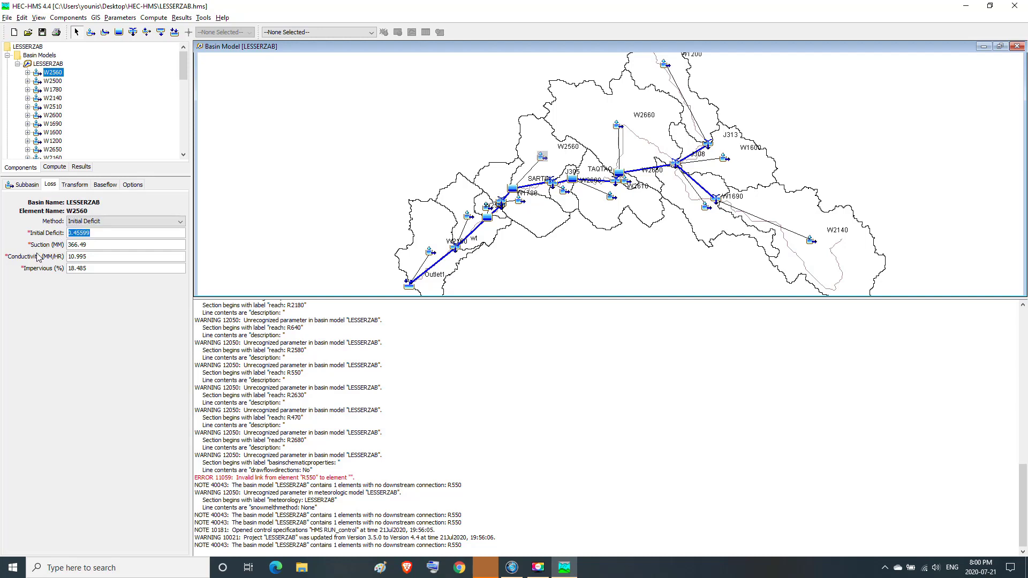
key(Tab)
click(94, 259)
drag(86, 255, 68, 269)
click(105, 260)
Step: Examine subbasin W2560's transform parameters, checking the graph type choices and the lag time value
click(75, 185)
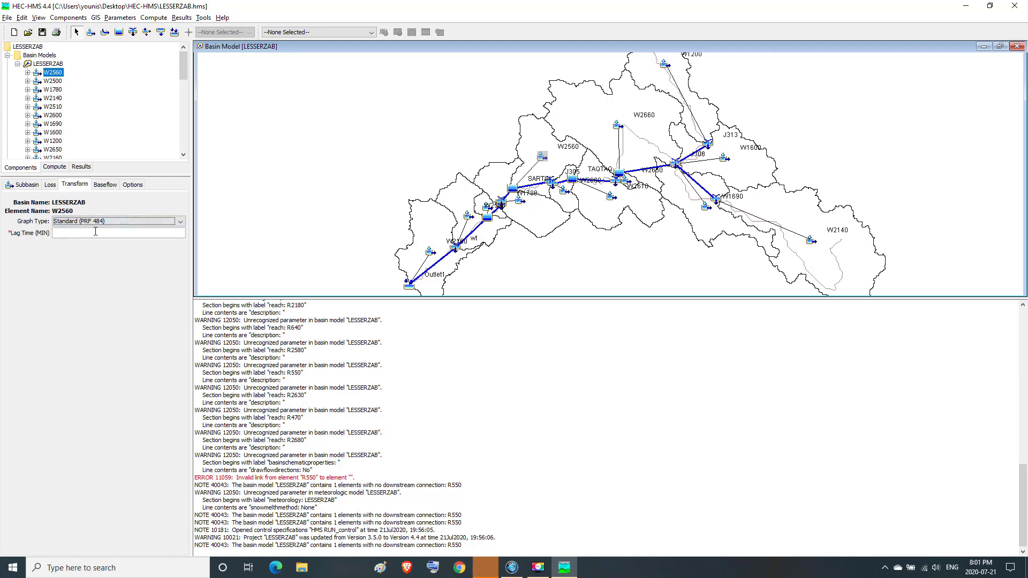
click(181, 222)
click(182, 221)
click(69, 235)
click(73, 236)
Step: Switch to the desktop and delete the LESSERZAB folder from it
click(966, 5)
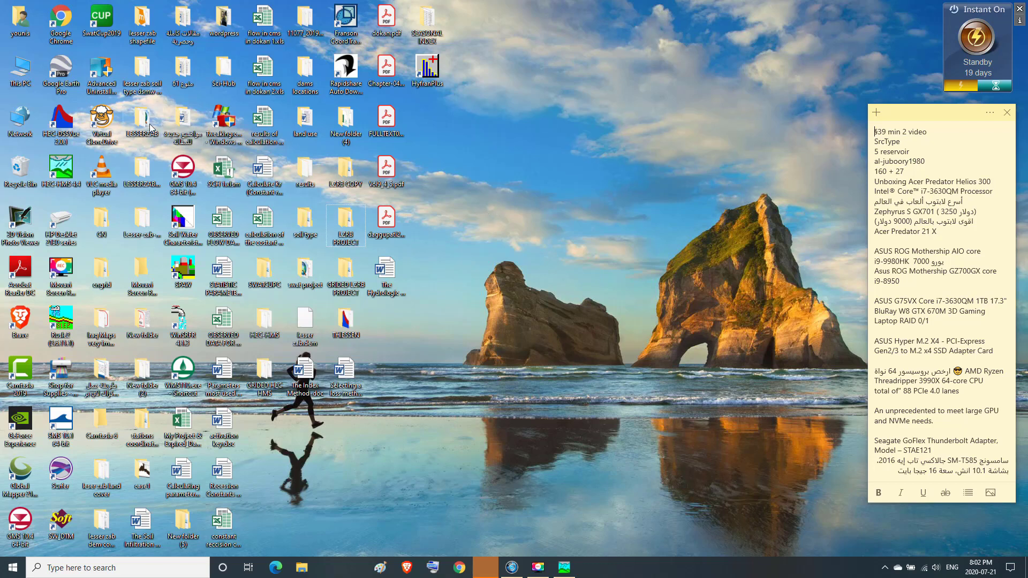
mouse_move(143, 119)
right_click(145, 118)
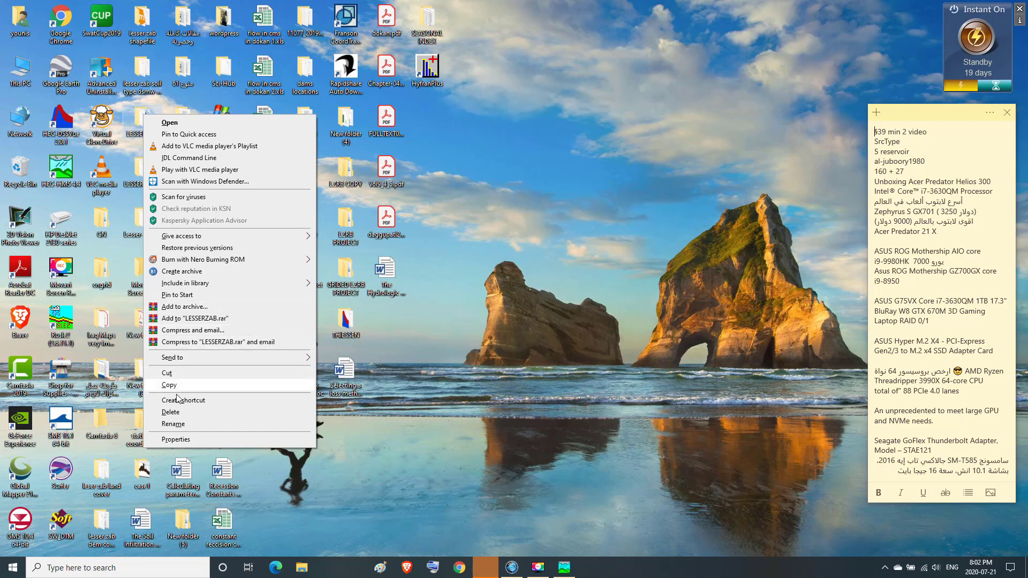
click(178, 415)
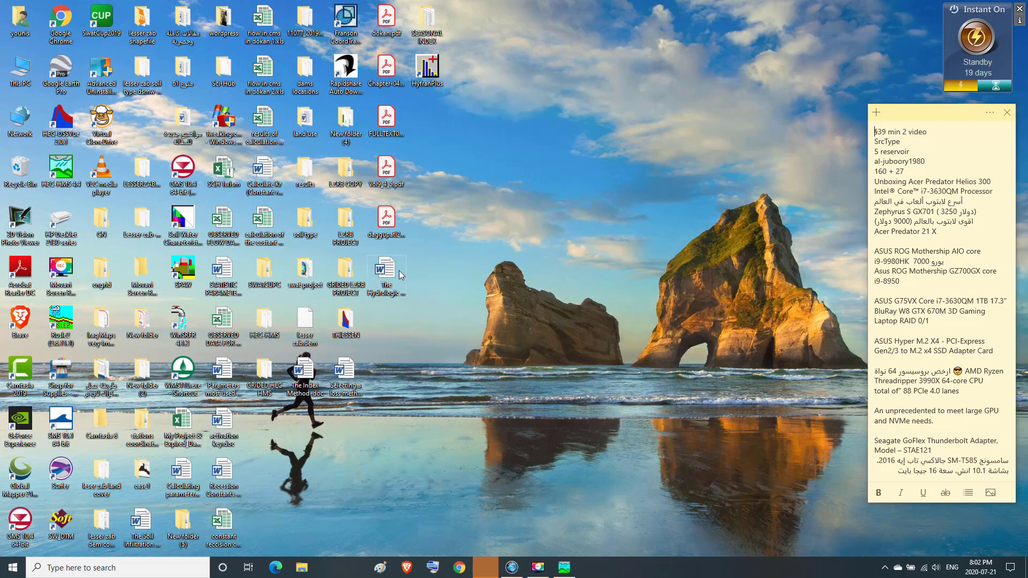
Step: Copy the LESSERZAB folder from the LZRB PROJECT folder and paste it onto the desktop
double_click(345, 222)
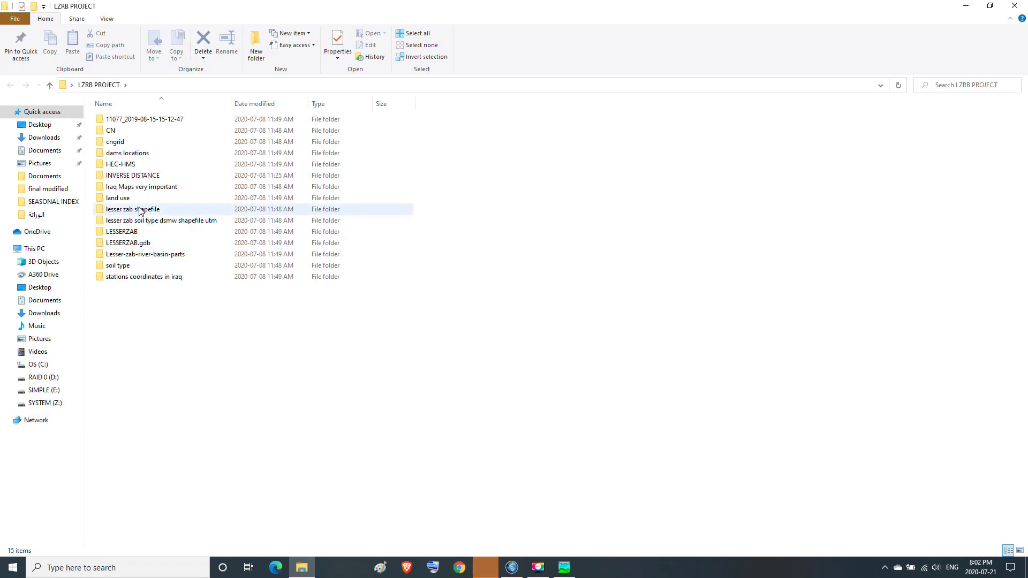
click(128, 232)
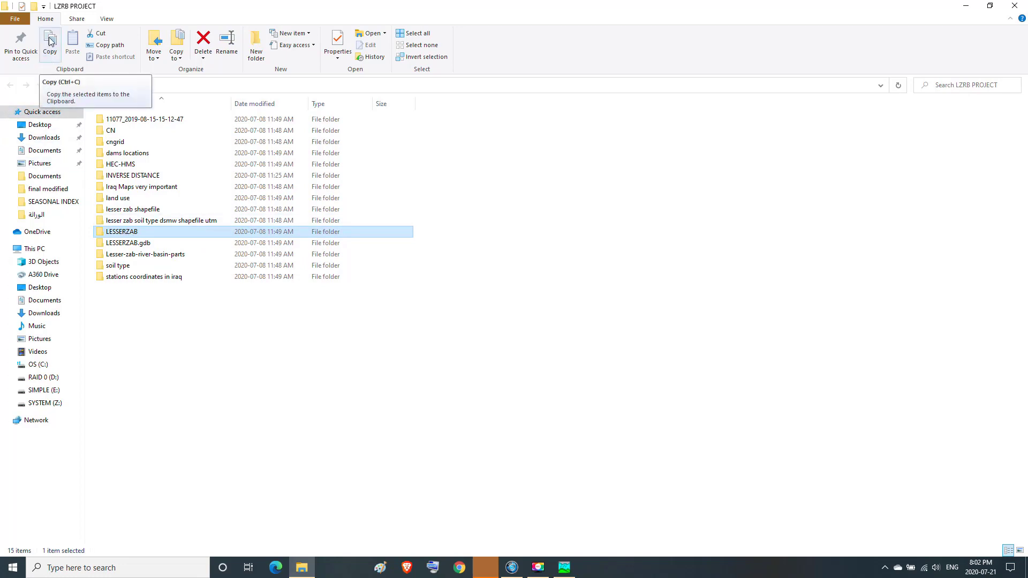
click(51, 41)
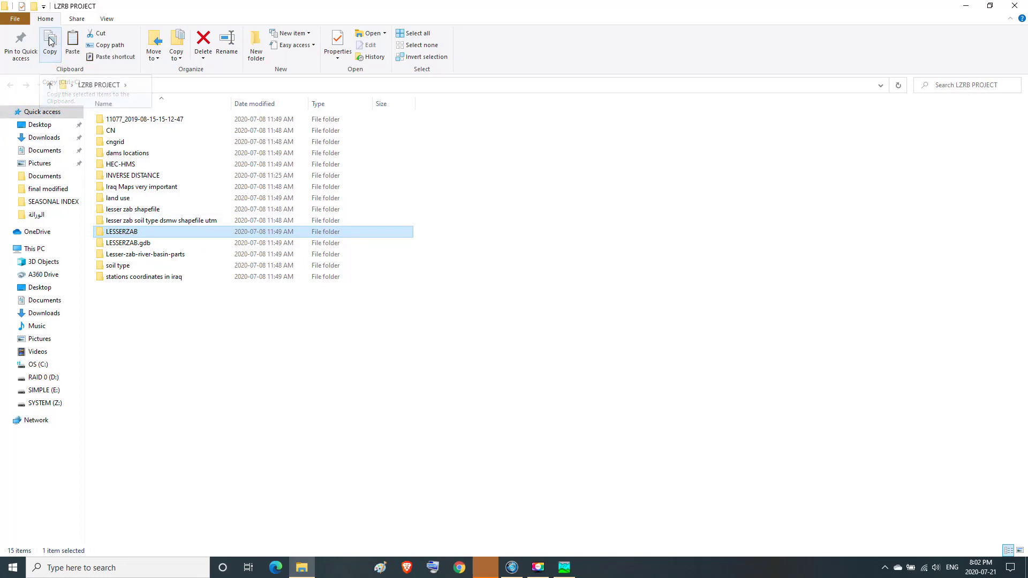
click(1015, 6)
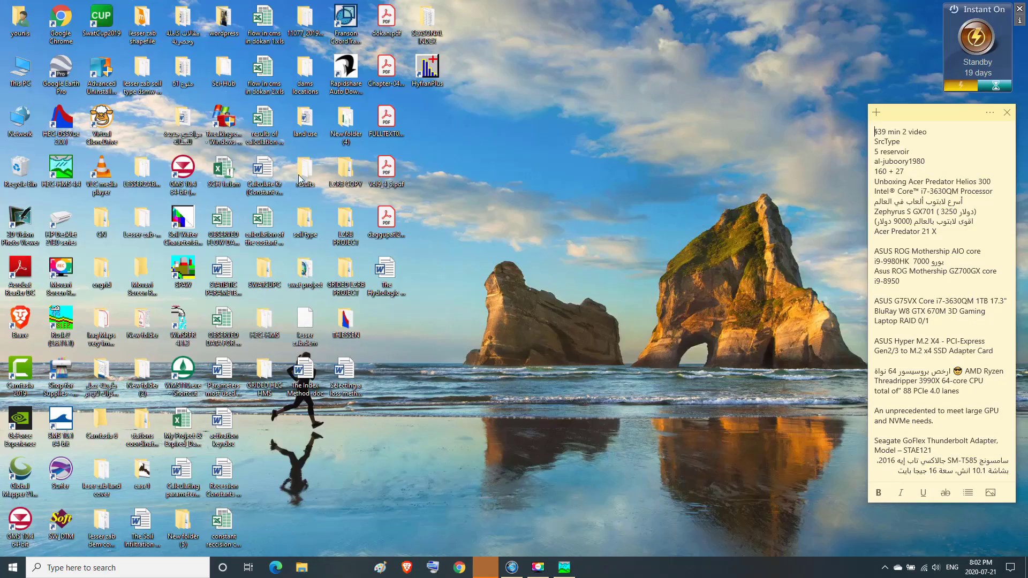
right_click(139, 108)
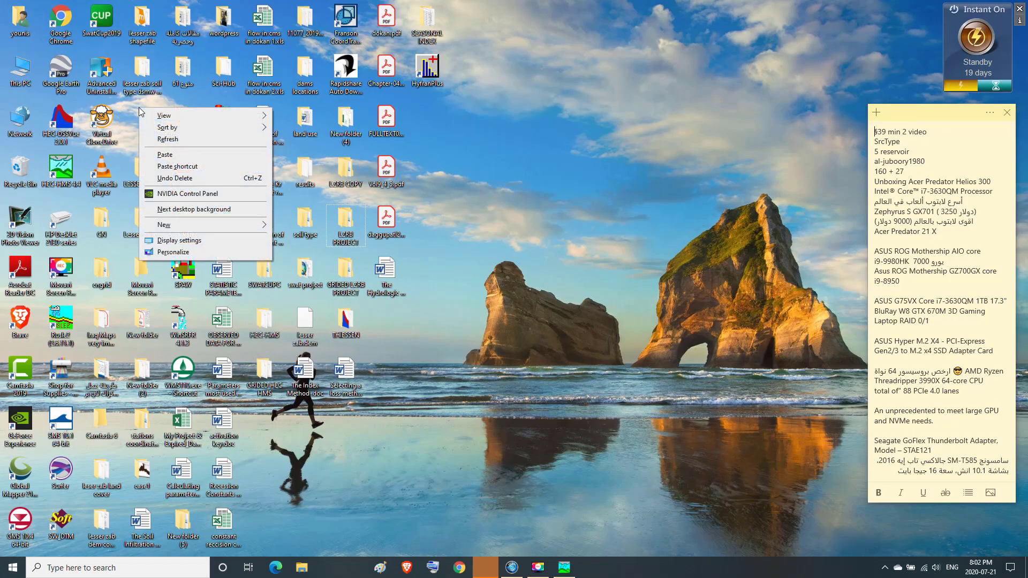
click(164, 155)
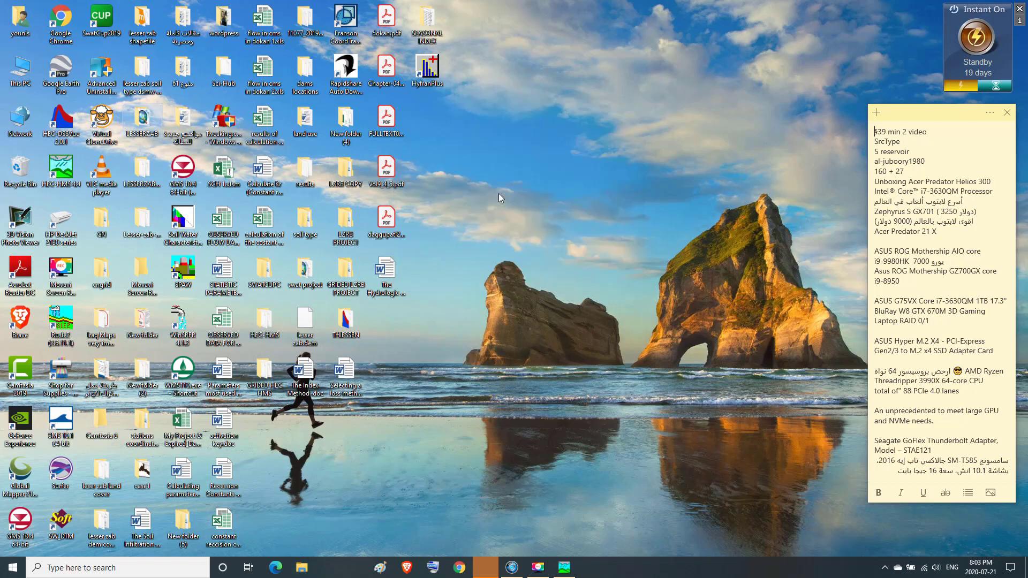
Step: Open LESSERZAB.mxd from the desktop's LESSERZAB folder in ArcMap and close the folder window
double_click(141, 124)
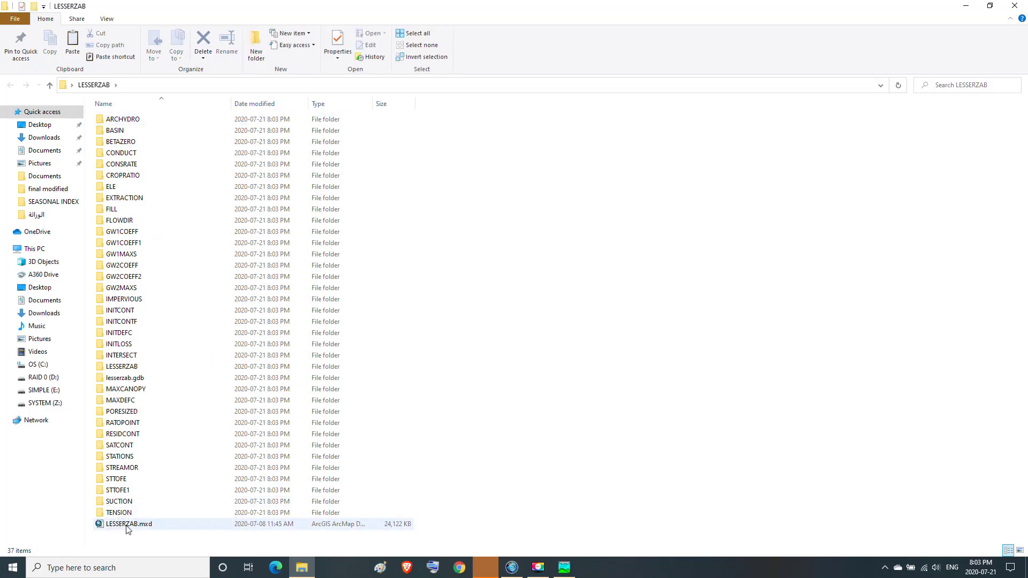
double_click(127, 525)
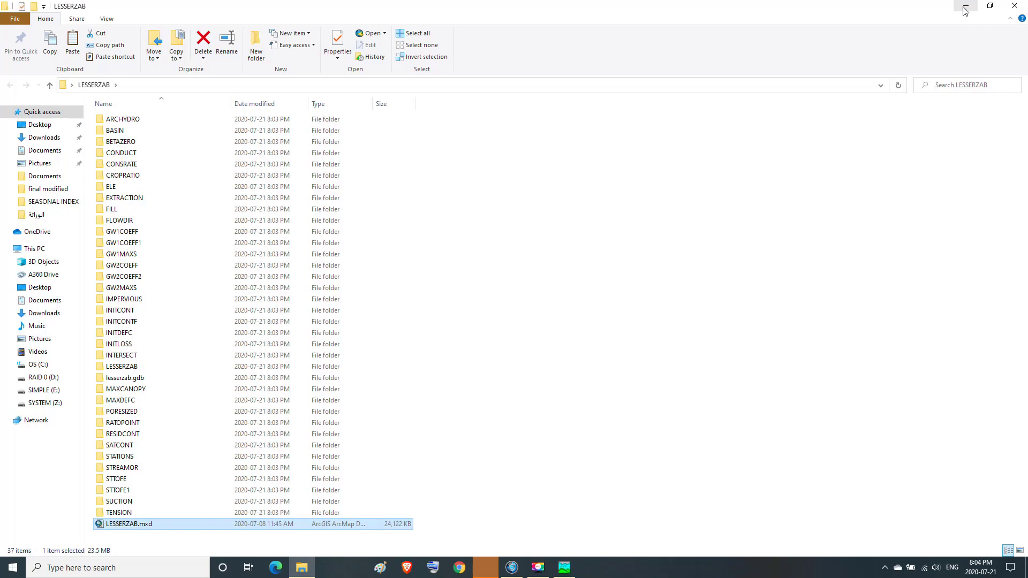
click(1014, 5)
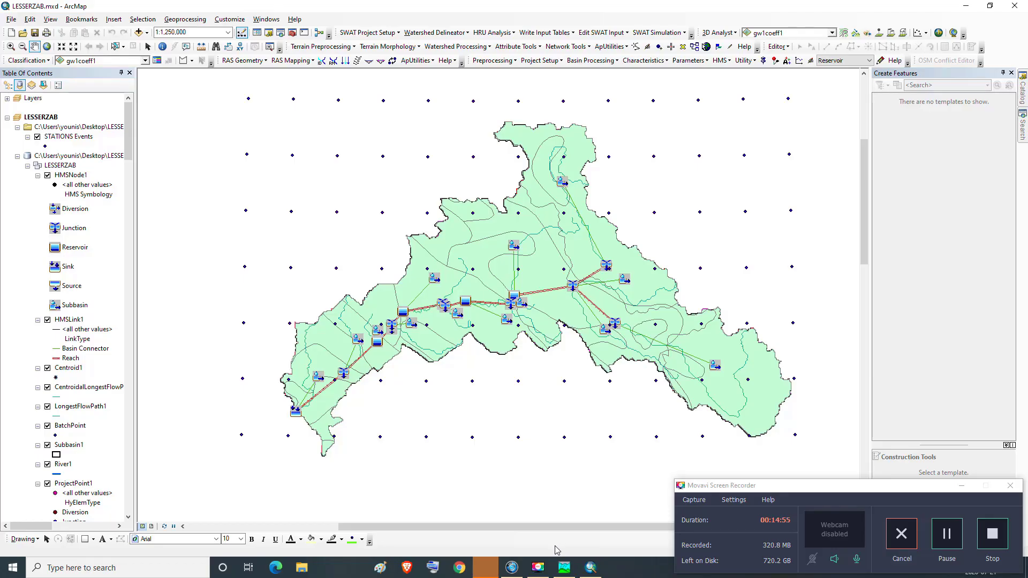
click(539, 573)
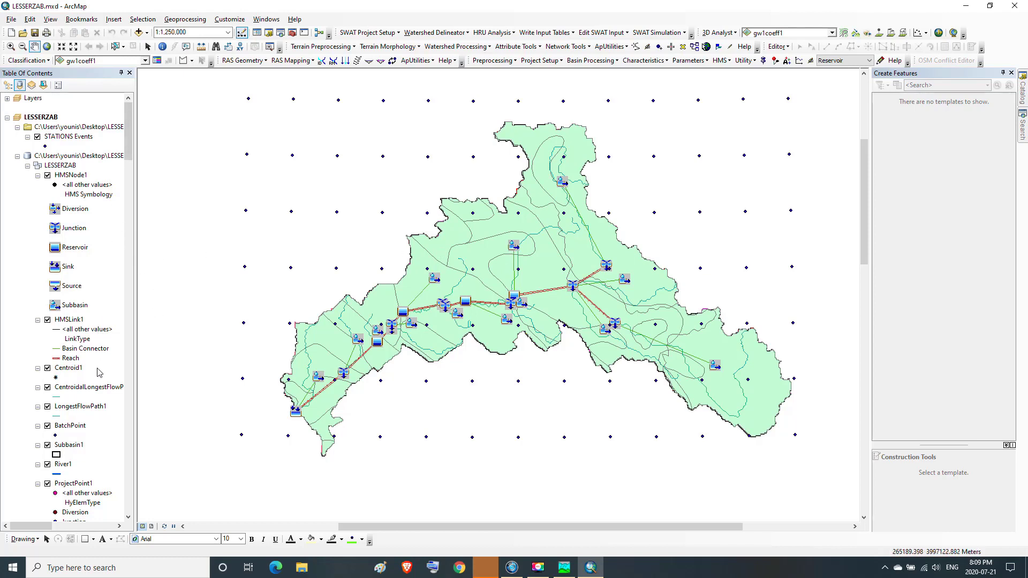
Step: Display the Subbasin1 layer's attribute table and inspect its Name, BasinLag and BasinCN columns
click(68, 445)
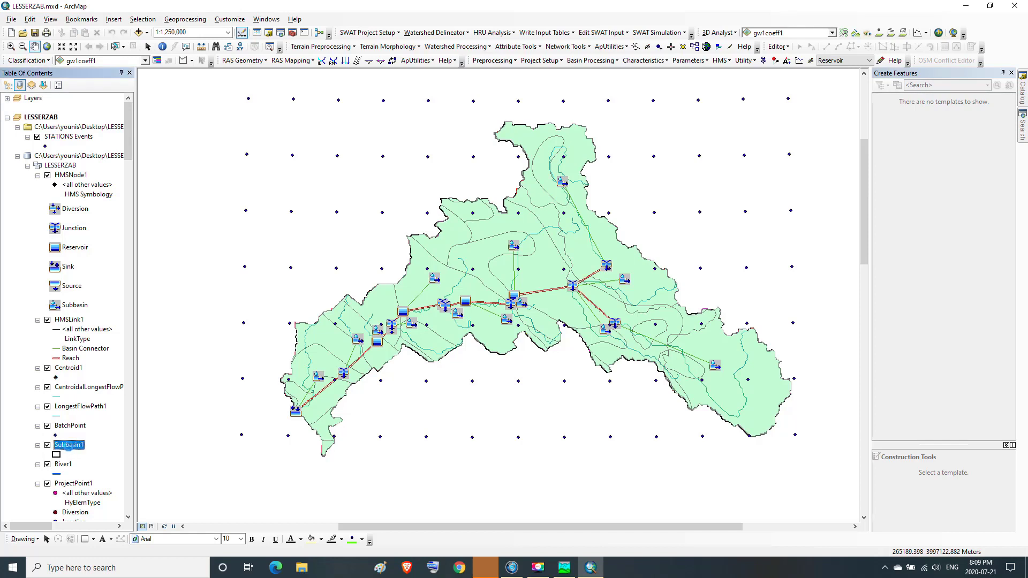
right_click(70, 450)
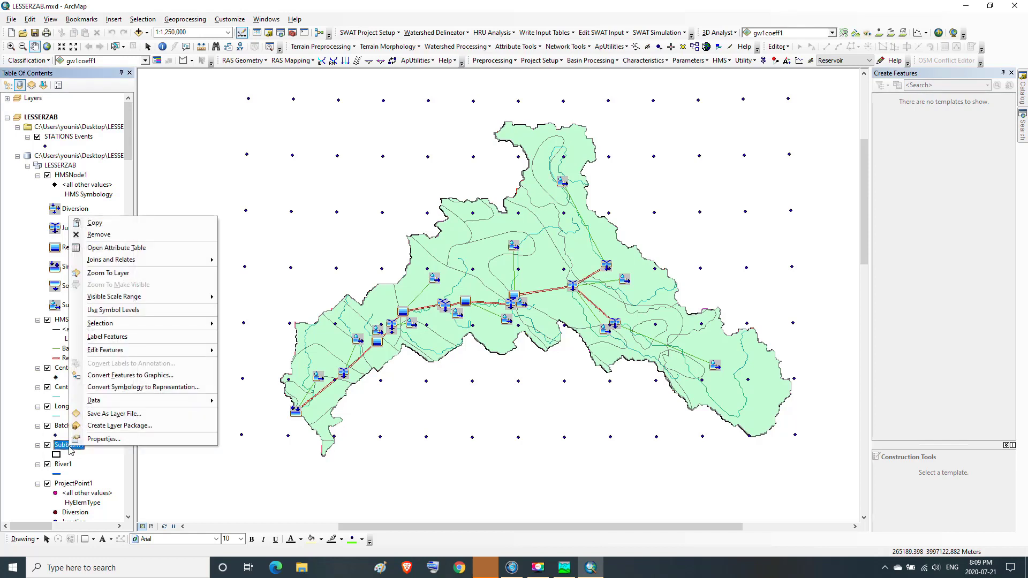
click(123, 250)
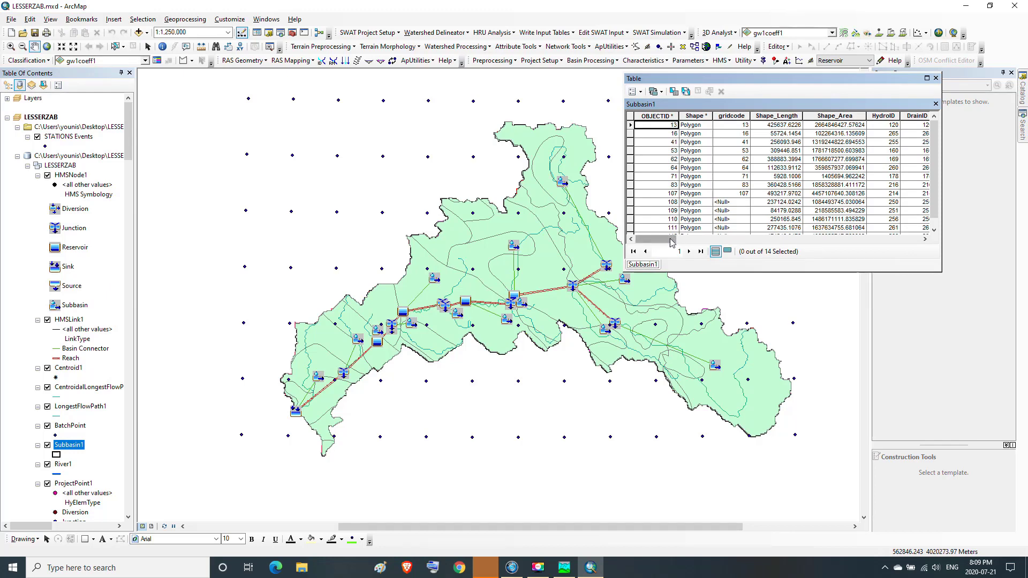
drag(670, 241, 696, 242)
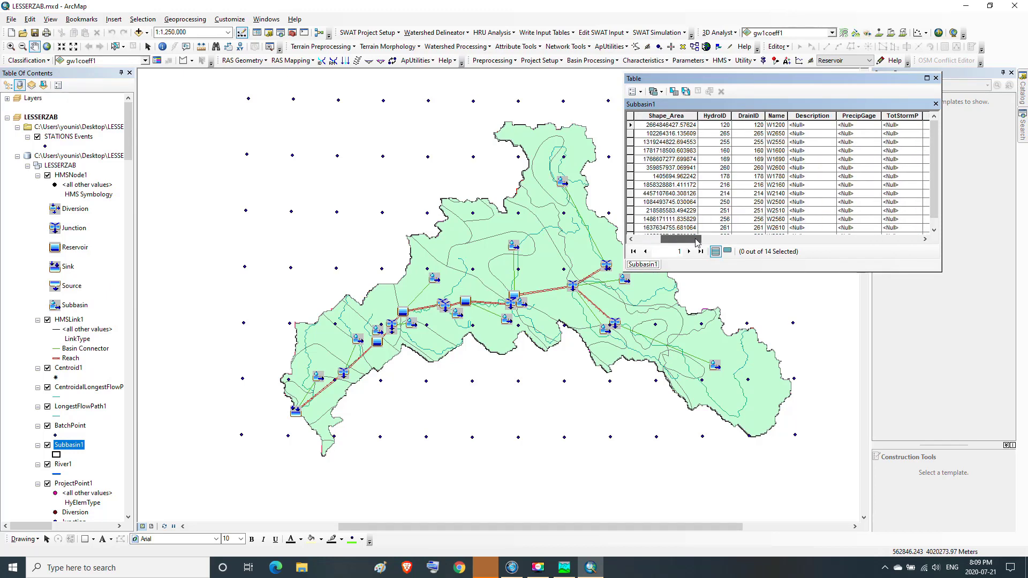
click(781, 116)
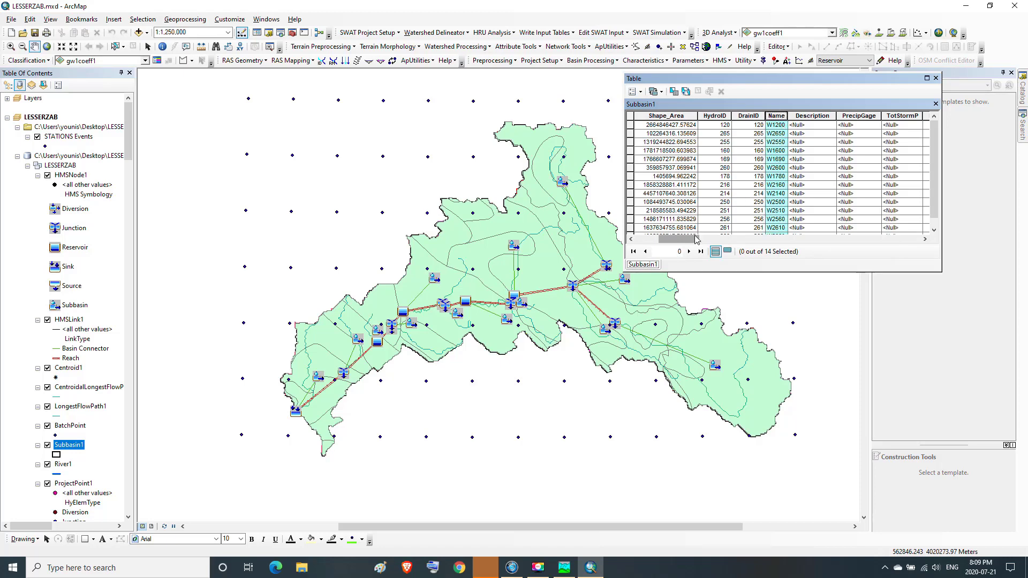
drag(695, 240, 753, 234)
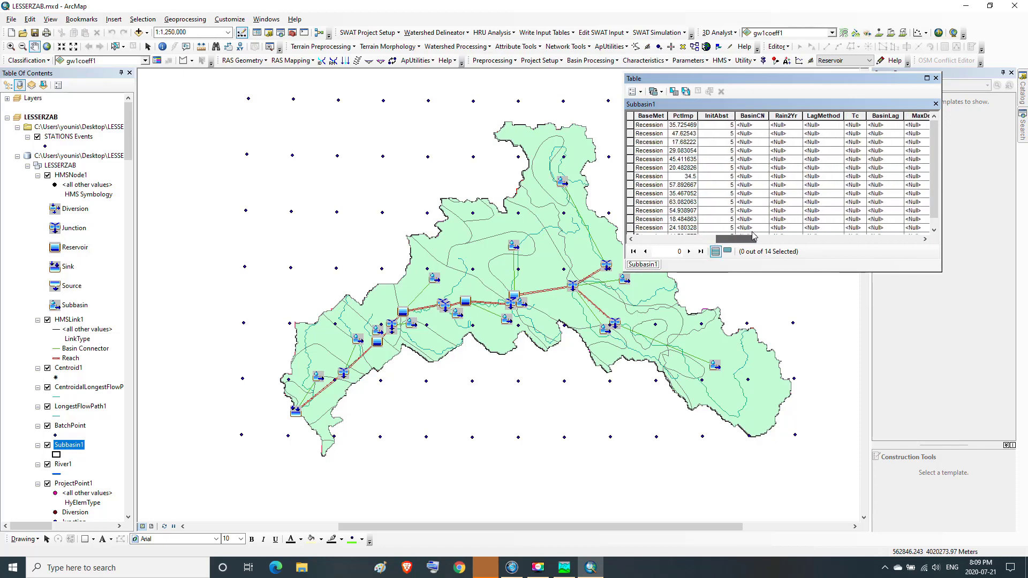
click(888, 116)
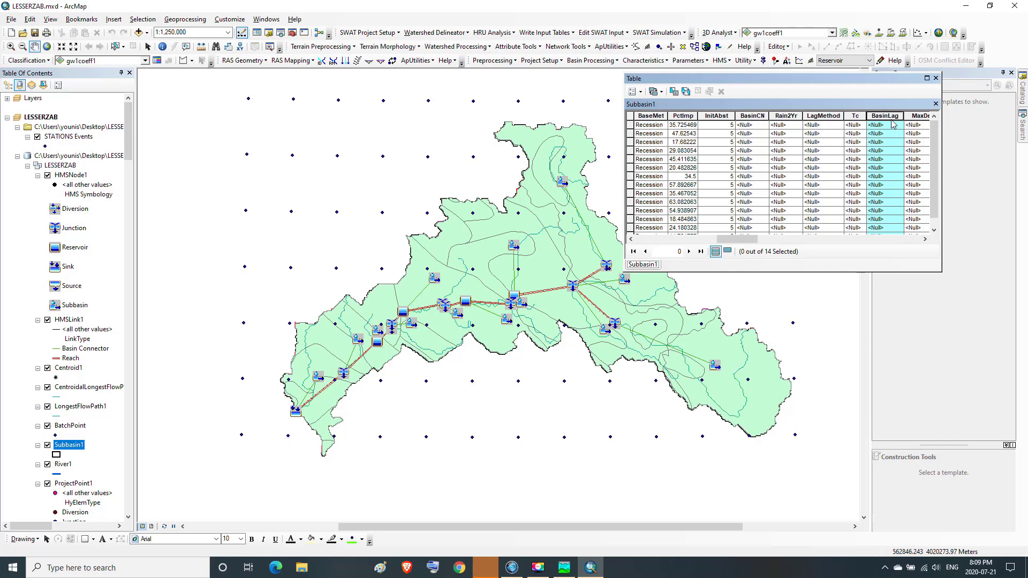
click(753, 115)
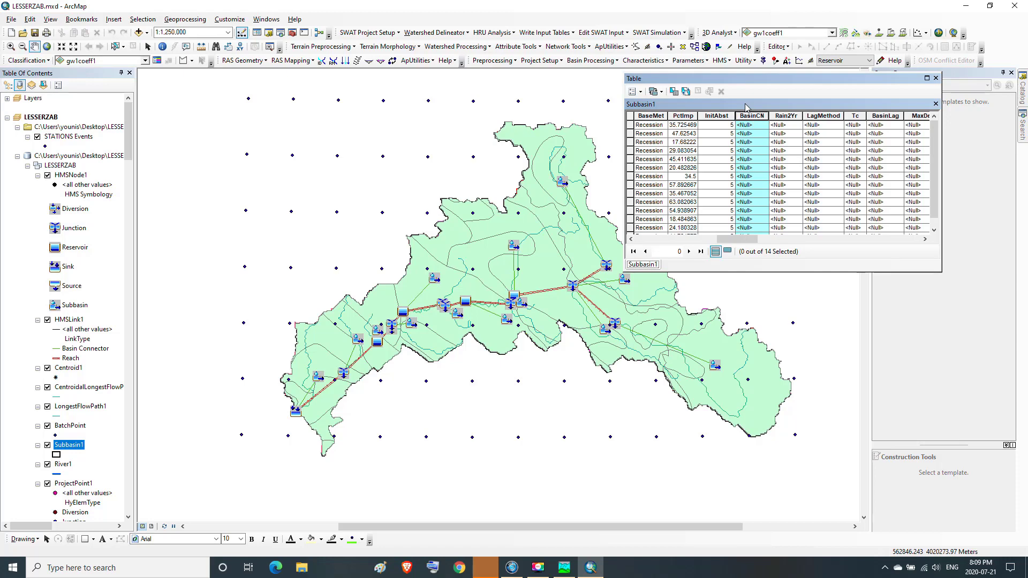
Step: Run Select HMS Processes on Subbasin1 and River1 with SCS as the subbasin loss method, keeping the other methods current
click(719, 60)
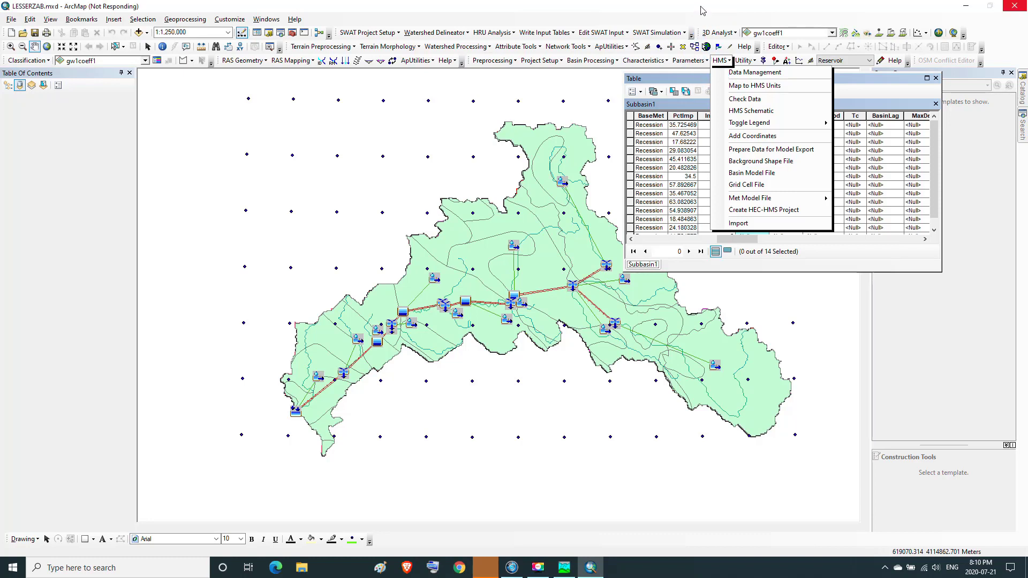
click(706, 62)
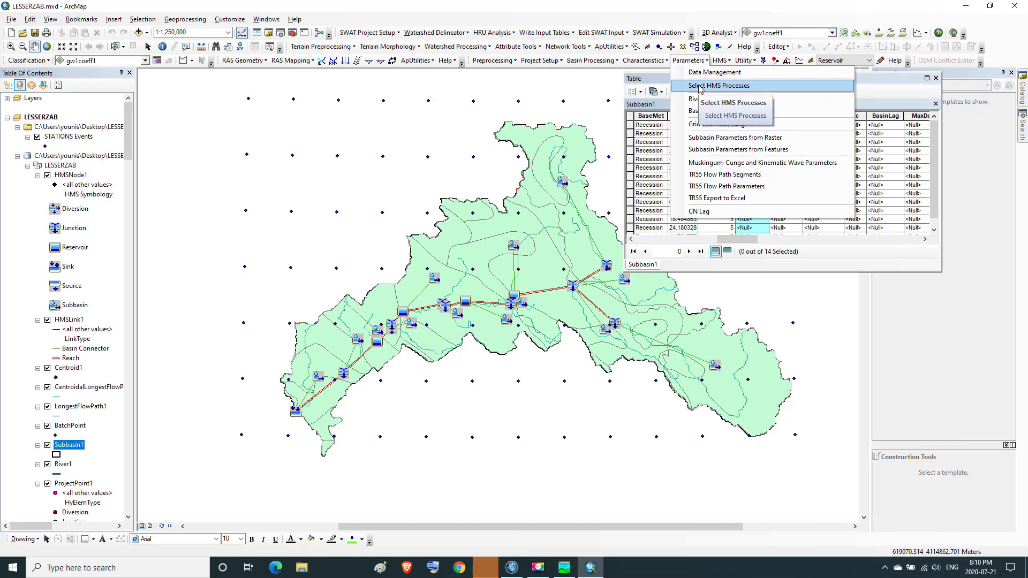
click(699, 87)
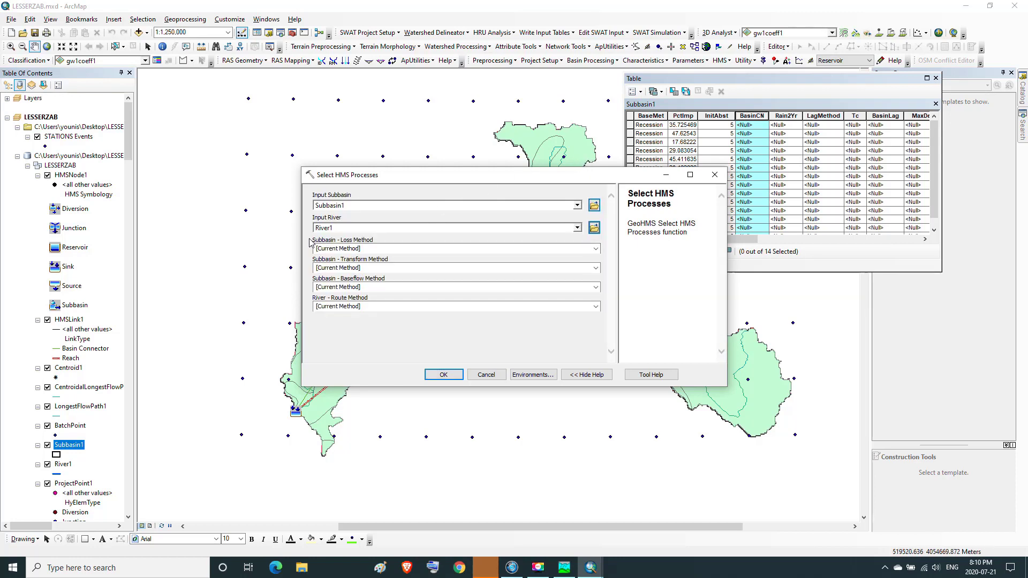
click(346, 205)
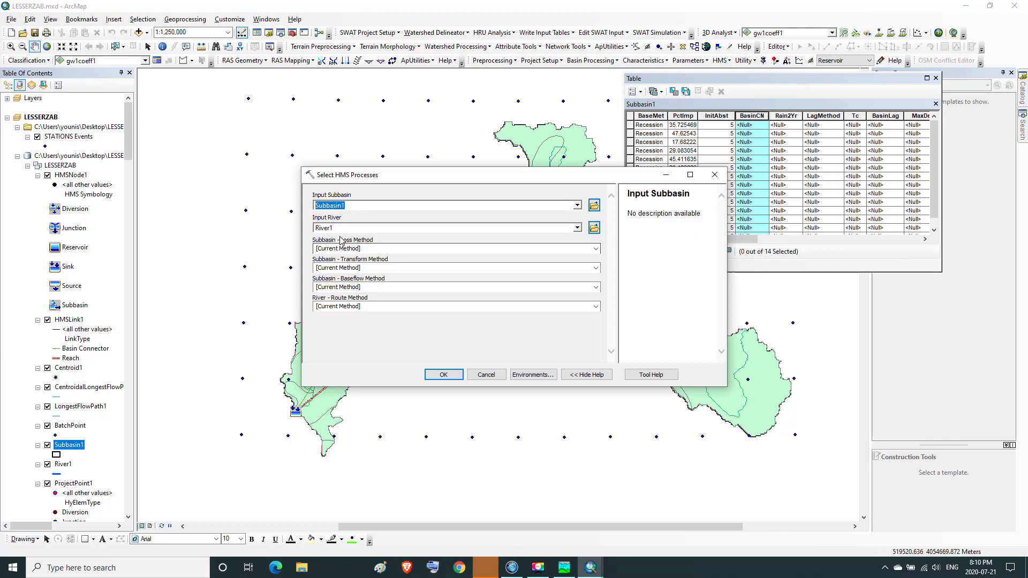
click(595, 248)
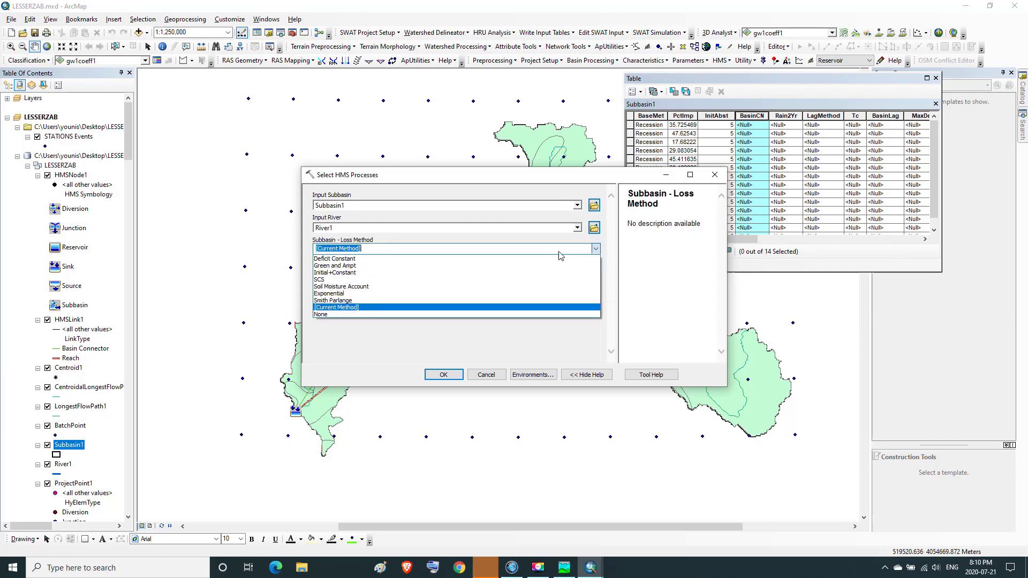
click(337, 279)
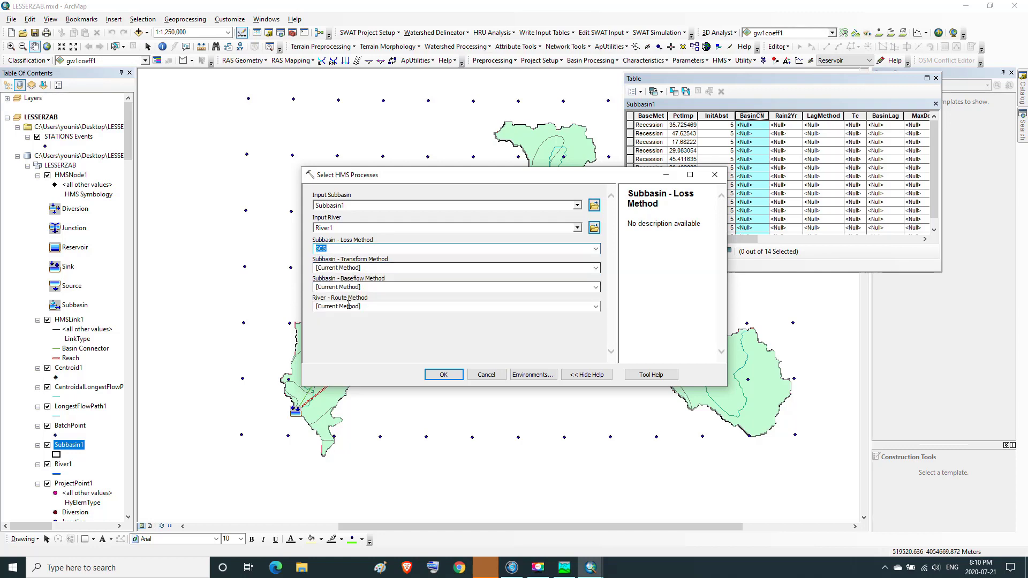
click(443, 375)
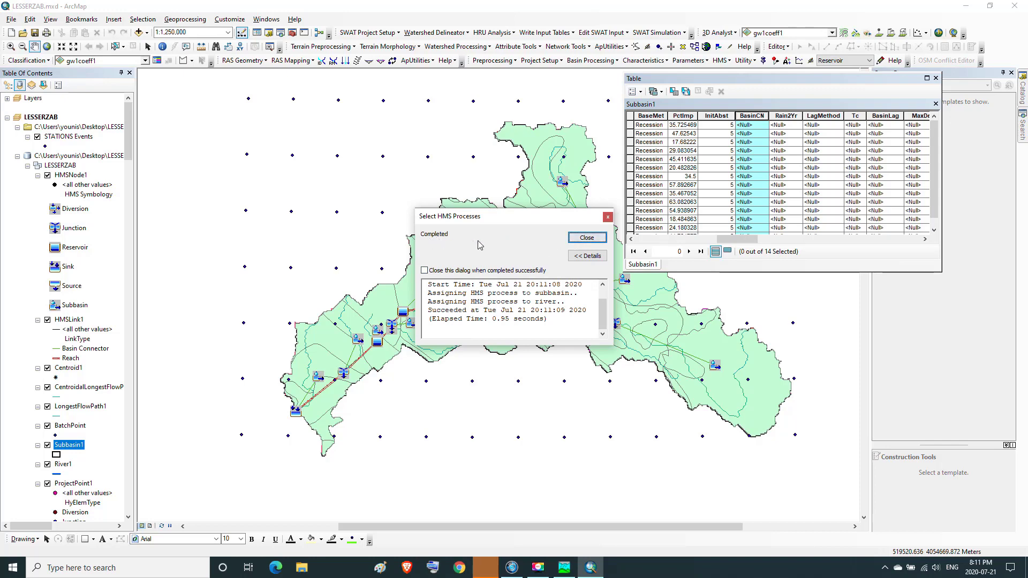
click(585, 239)
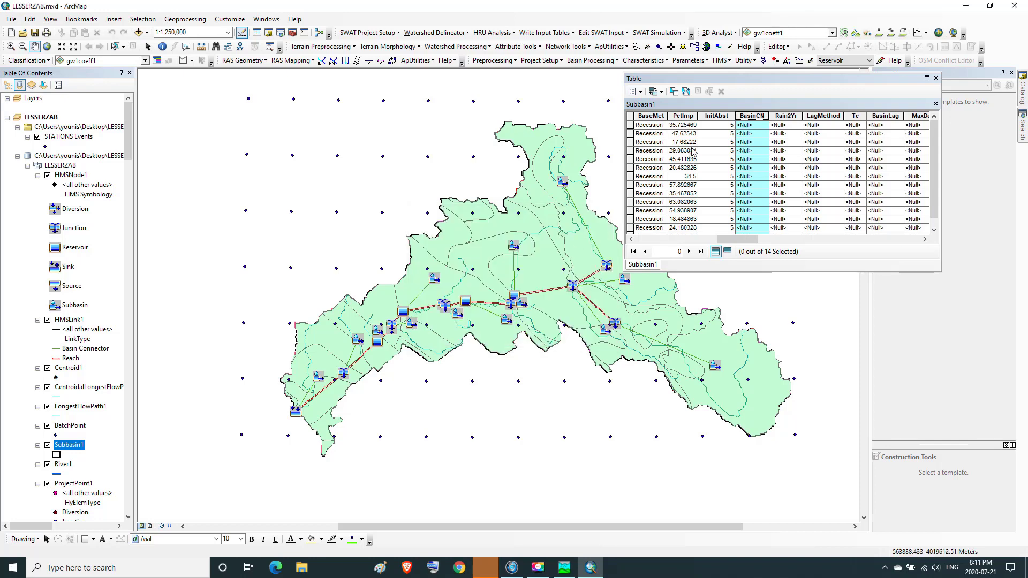
Step: Run Subbasin Parameters from Raster on Subbasin1 with CNGrid as the input curve number grid, leaving the other optional grids empty
click(706, 61)
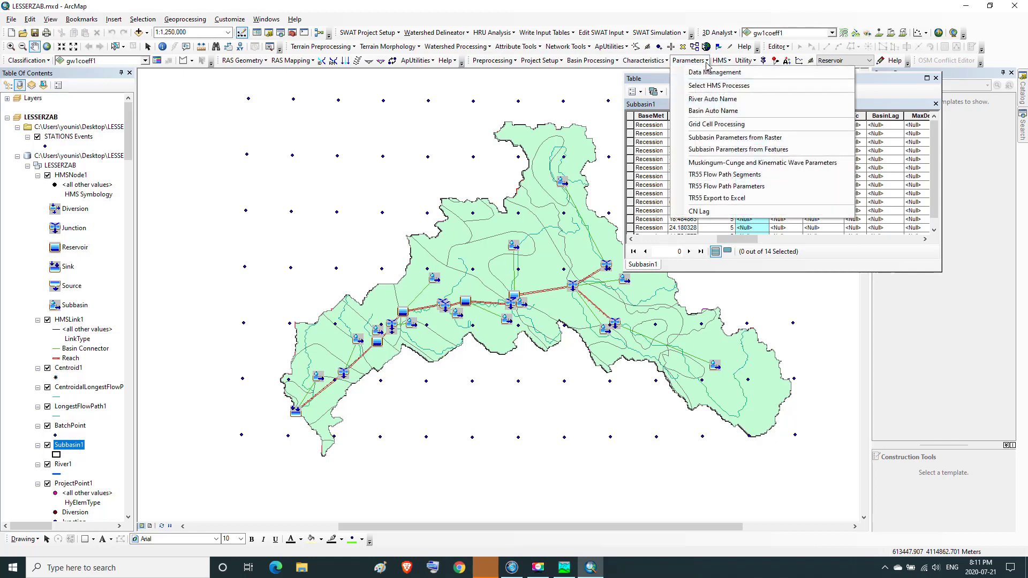
click(709, 138)
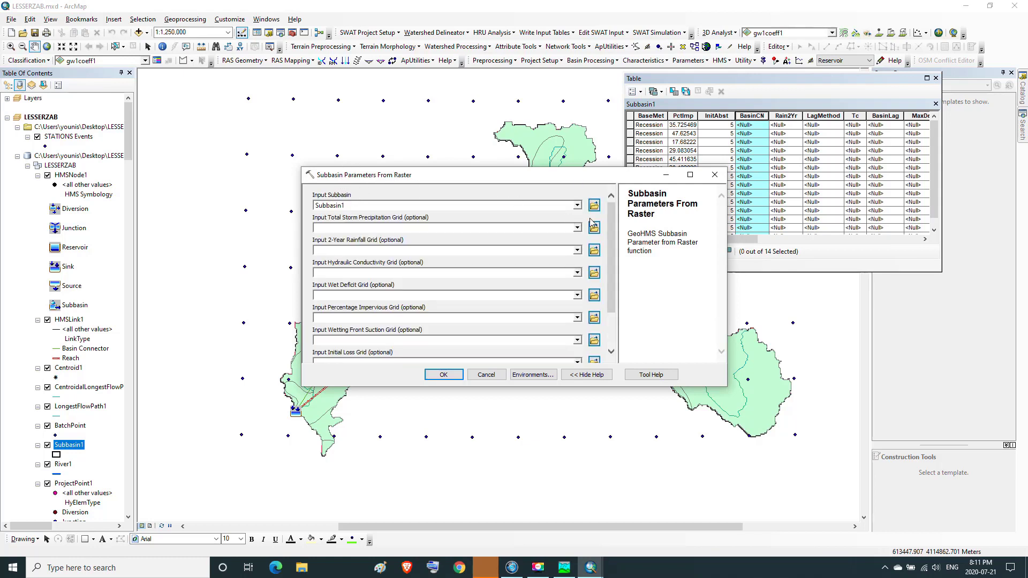
drag(615, 223, 615, 318)
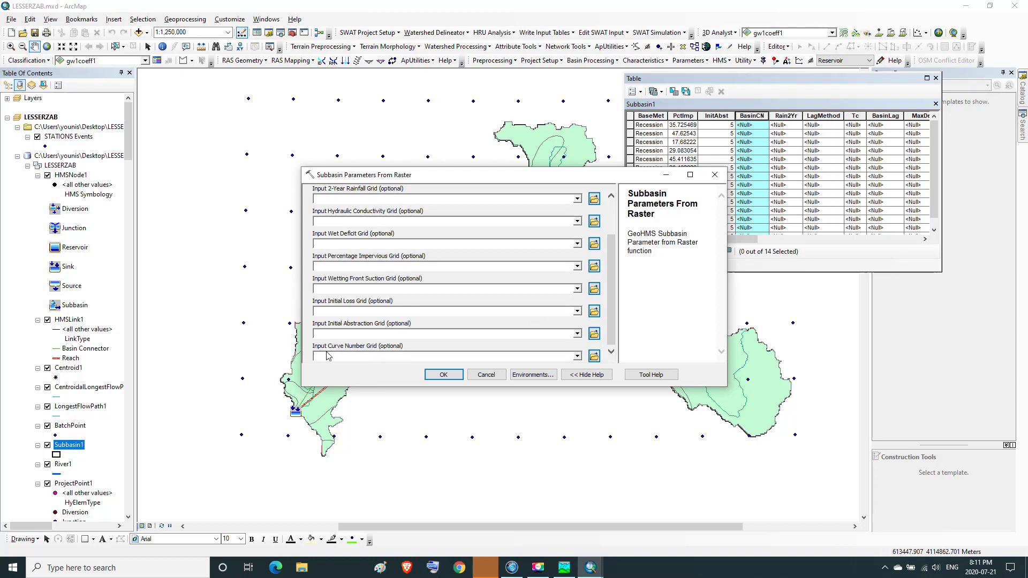
click(577, 357)
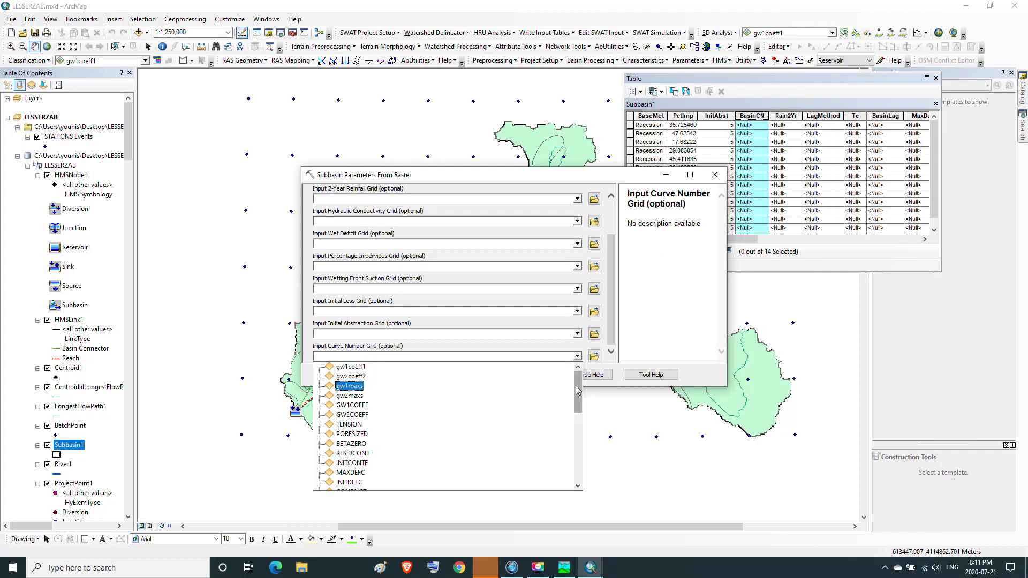
drag(578, 392, 573, 420)
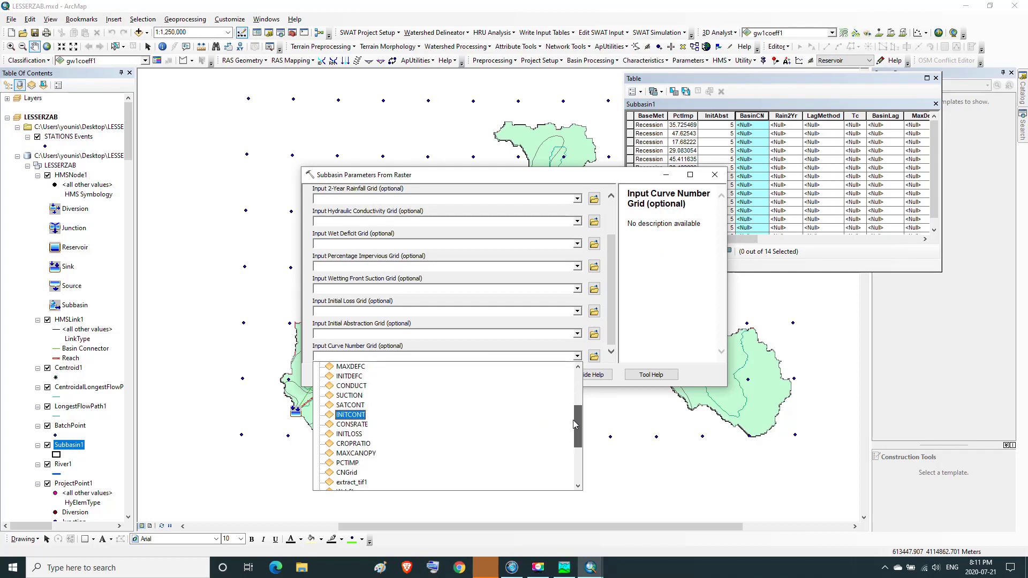
click(348, 474)
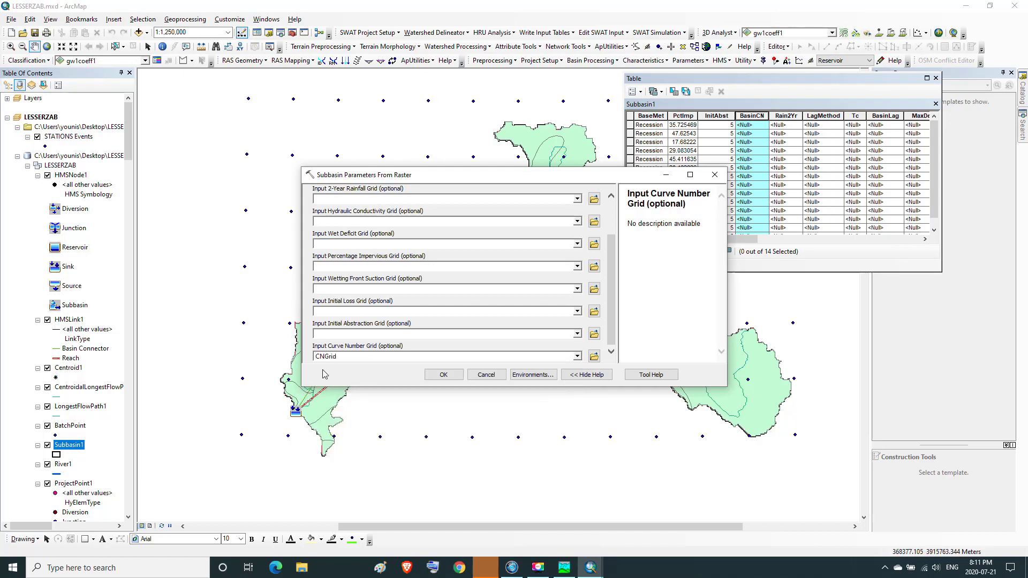
click(442, 375)
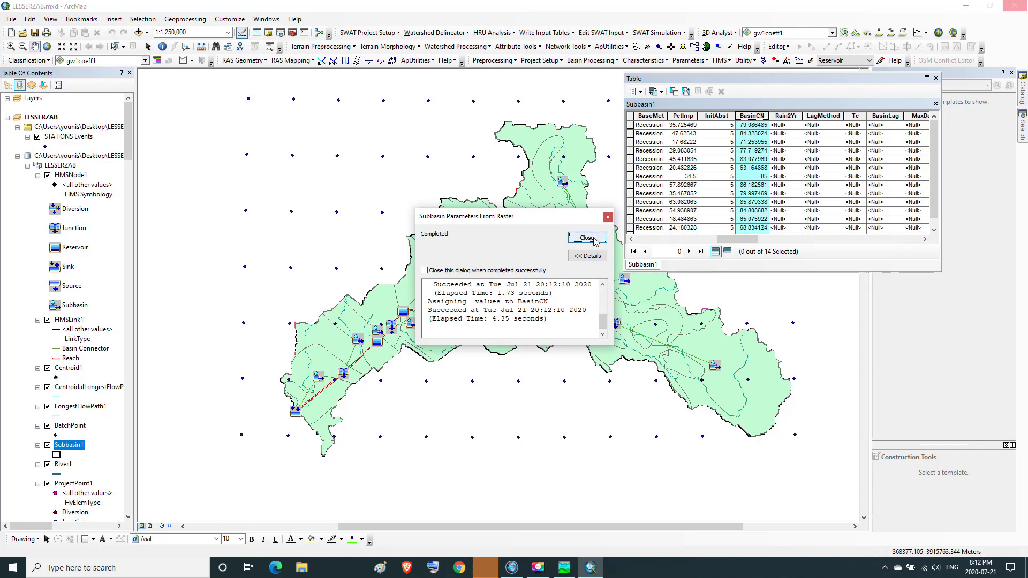
click(587, 238)
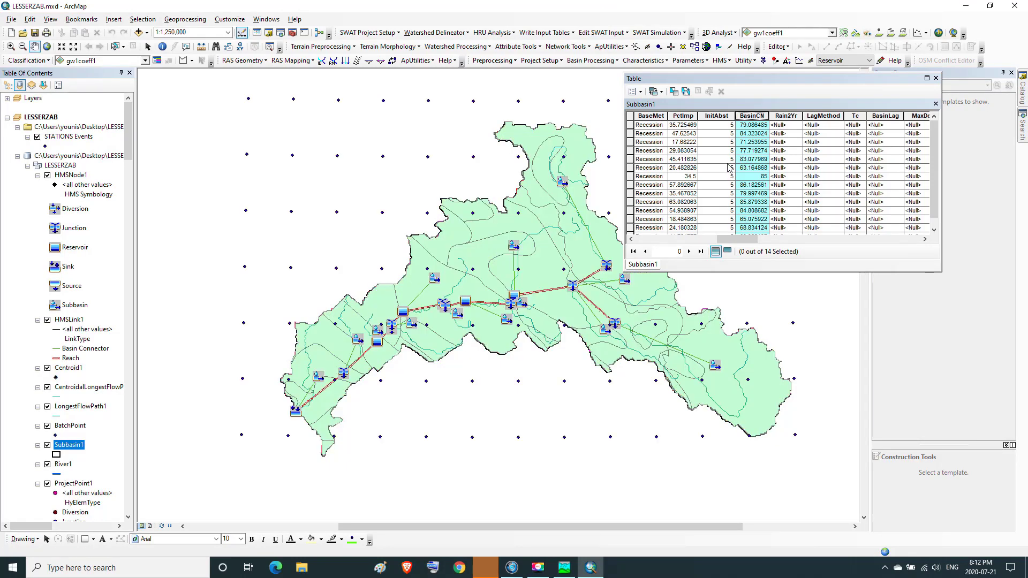
Step: Examine the BasinCN values of the first subbasins in the Subbasin1 attribute table
click(752, 133)
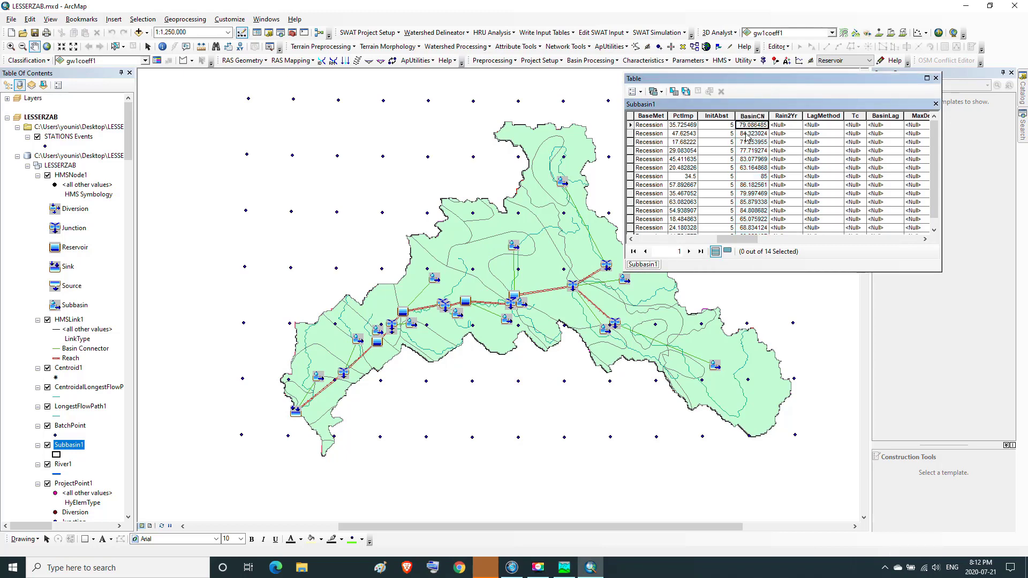
click(750, 142)
click(749, 150)
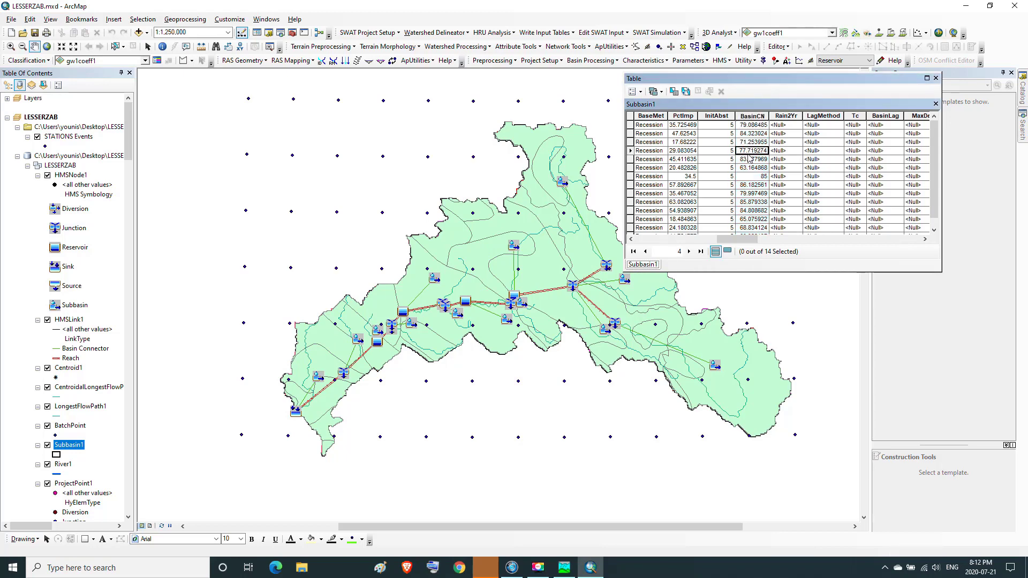
click(749, 159)
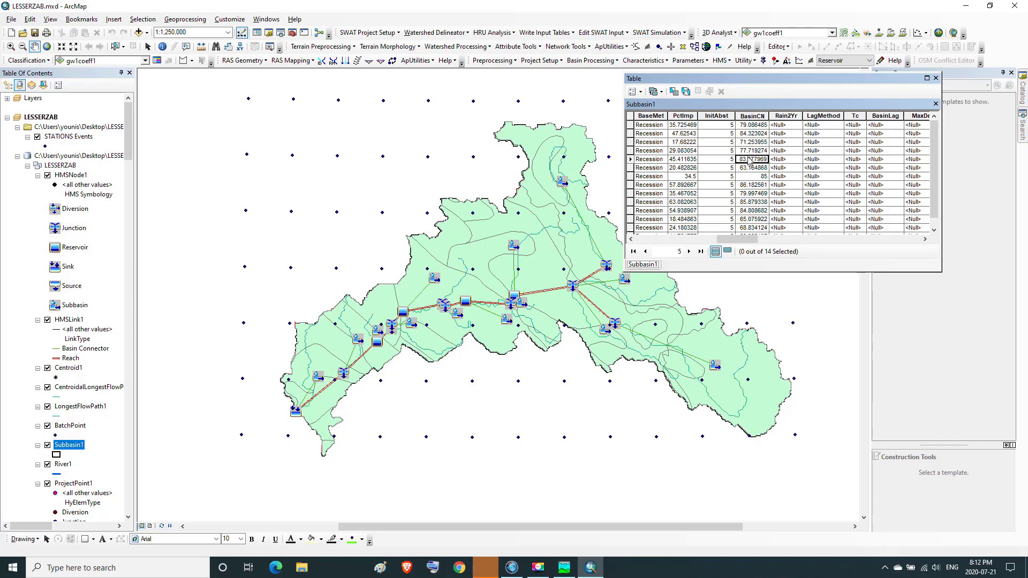
click(749, 117)
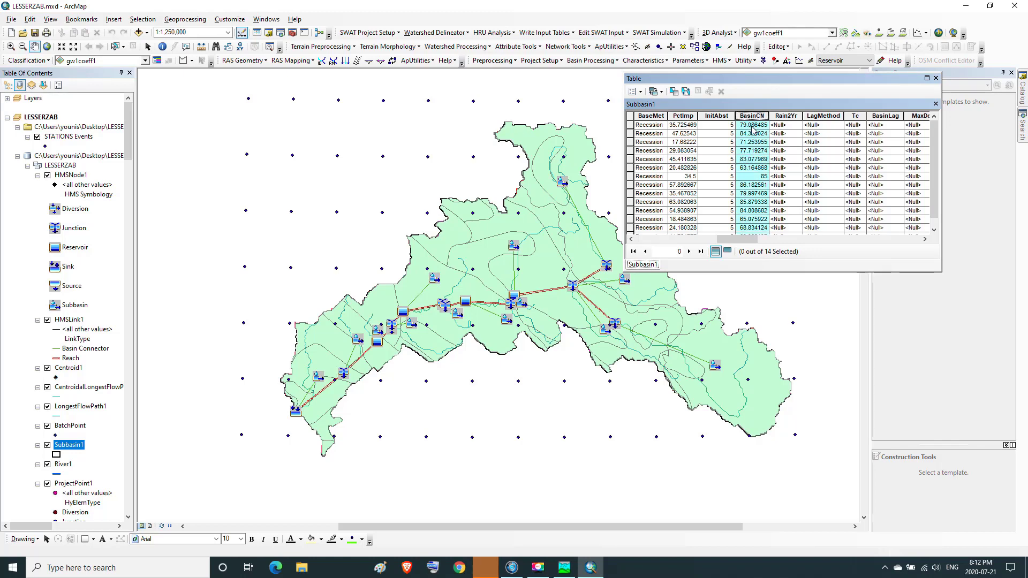
click(752, 126)
click(750, 133)
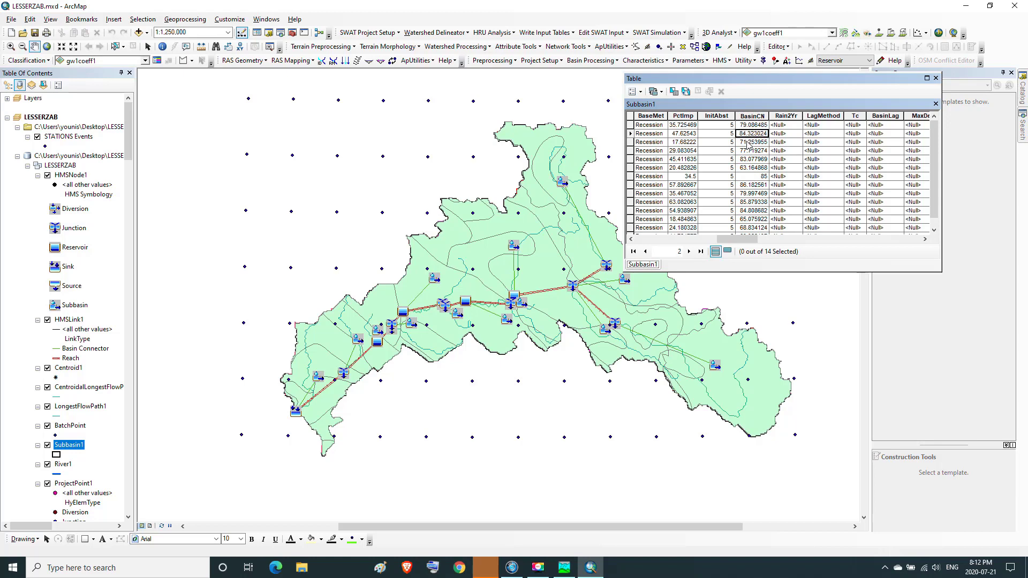
click(746, 143)
click(745, 152)
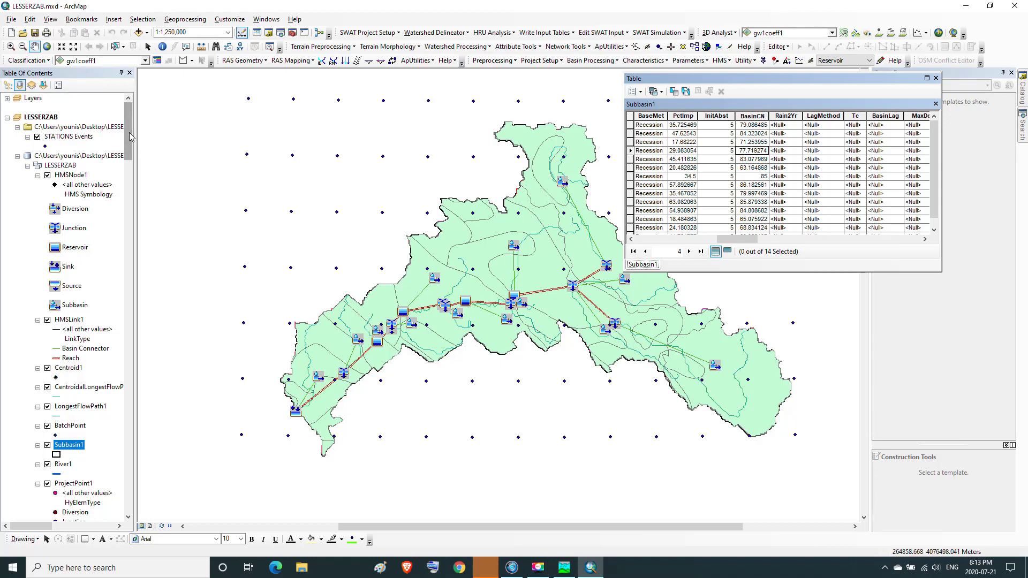
Step: Compare the CNGrid layer's legend classes from 56 to 100 with the subbasins' BasinCN values in the attribute table
drag(129, 135, 142, 431)
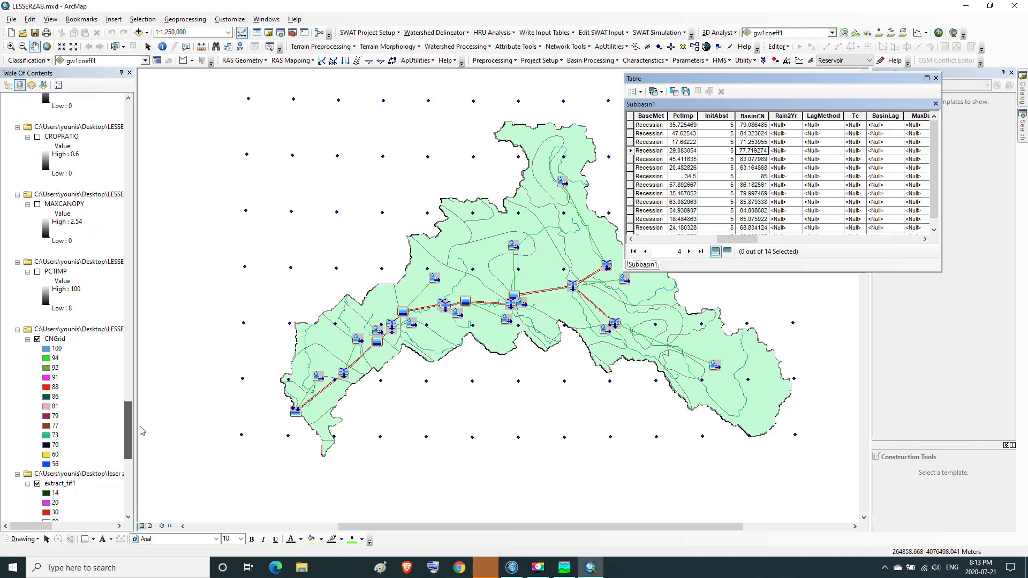
click(55, 358)
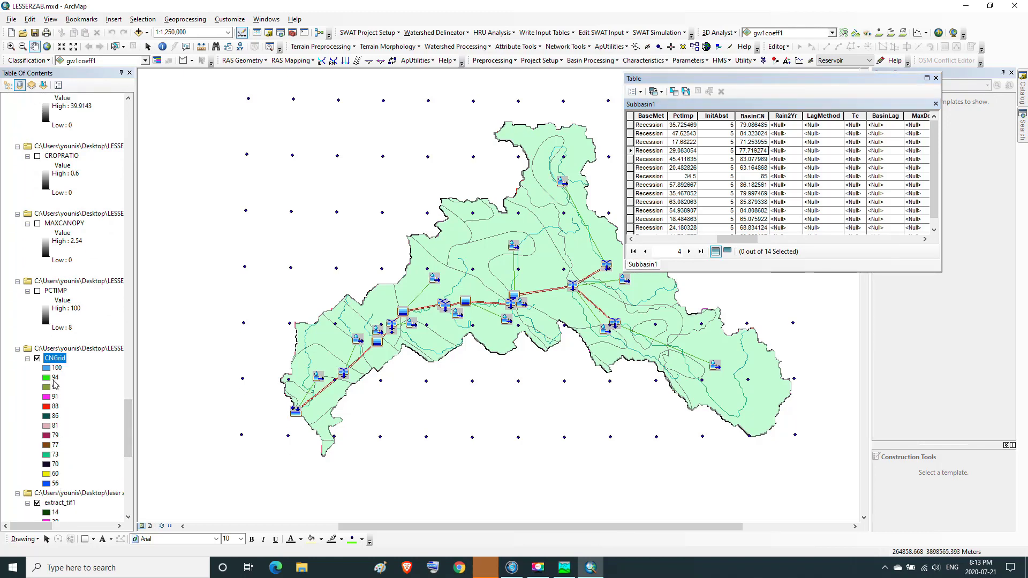
click(55, 483)
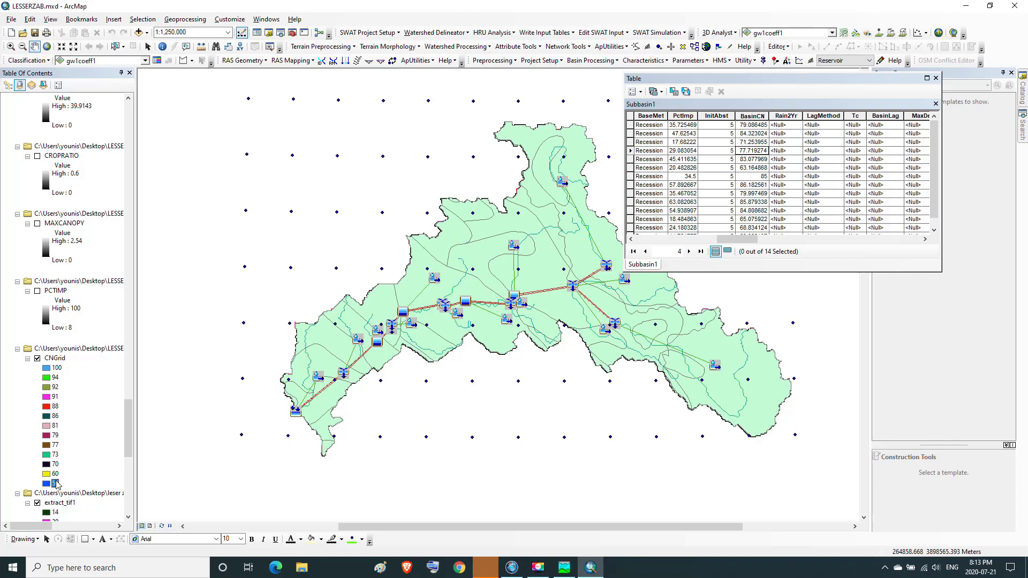
click(57, 368)
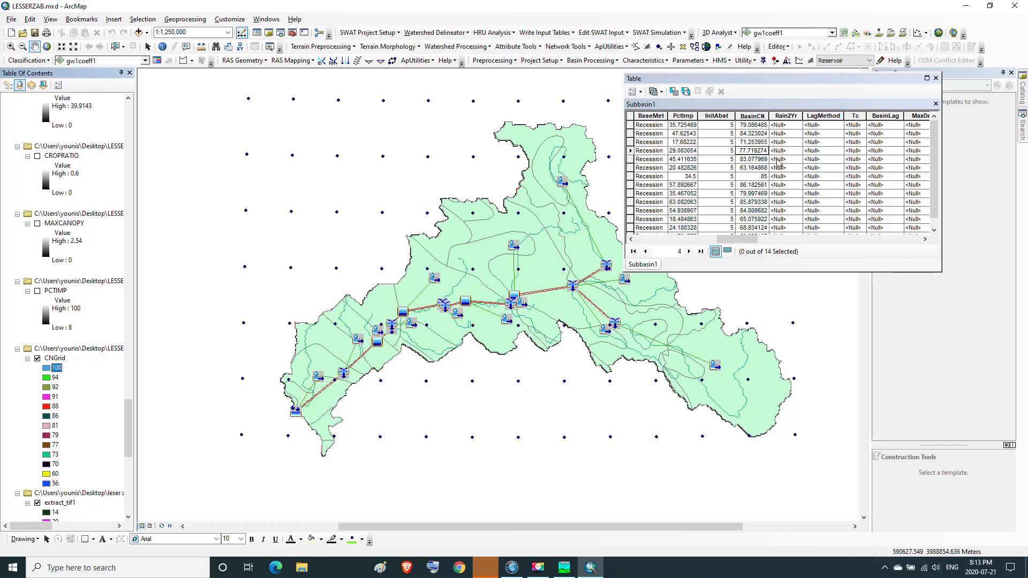
click(752, 135)
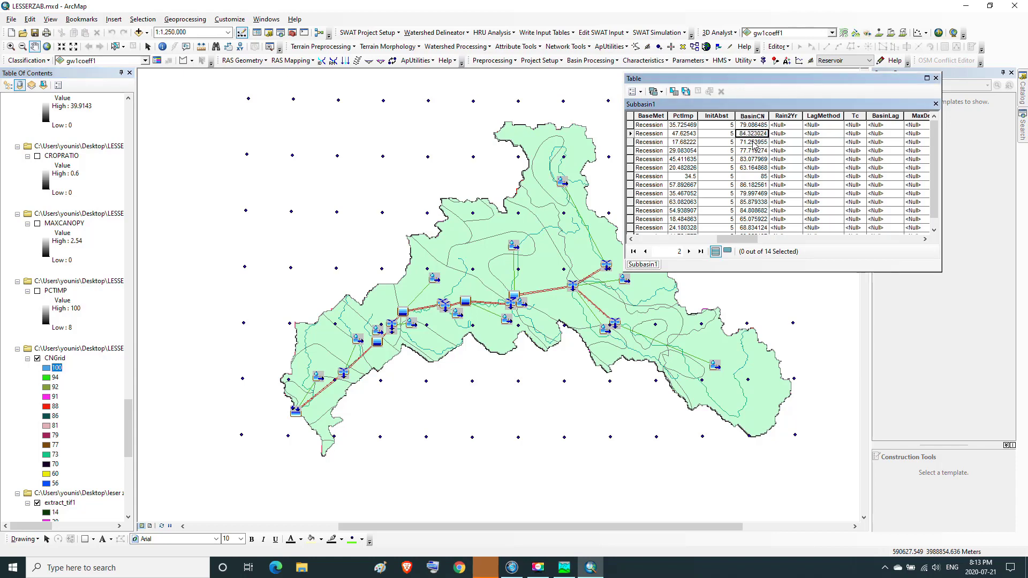
click(752, 125)
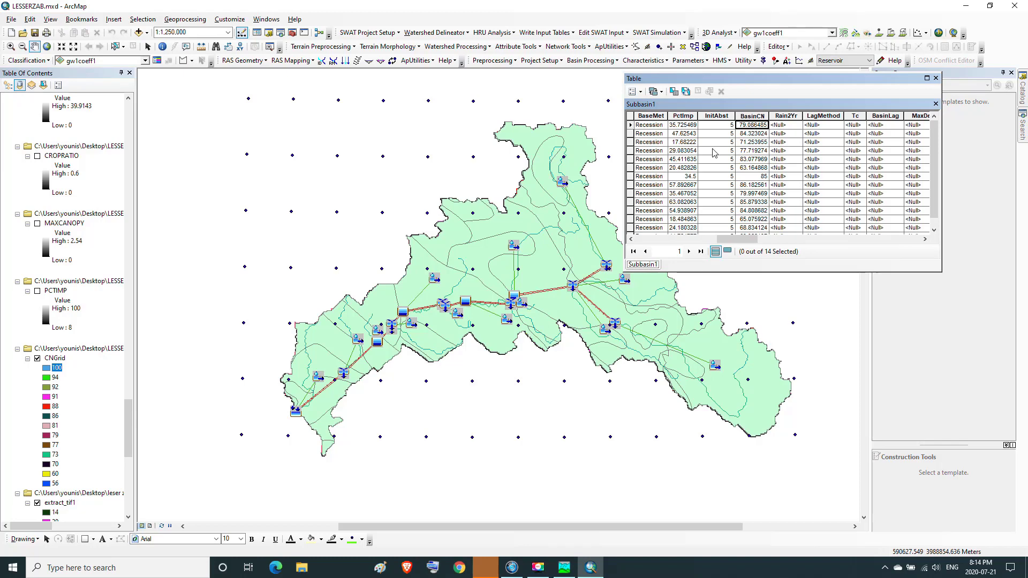
click(55, 484)
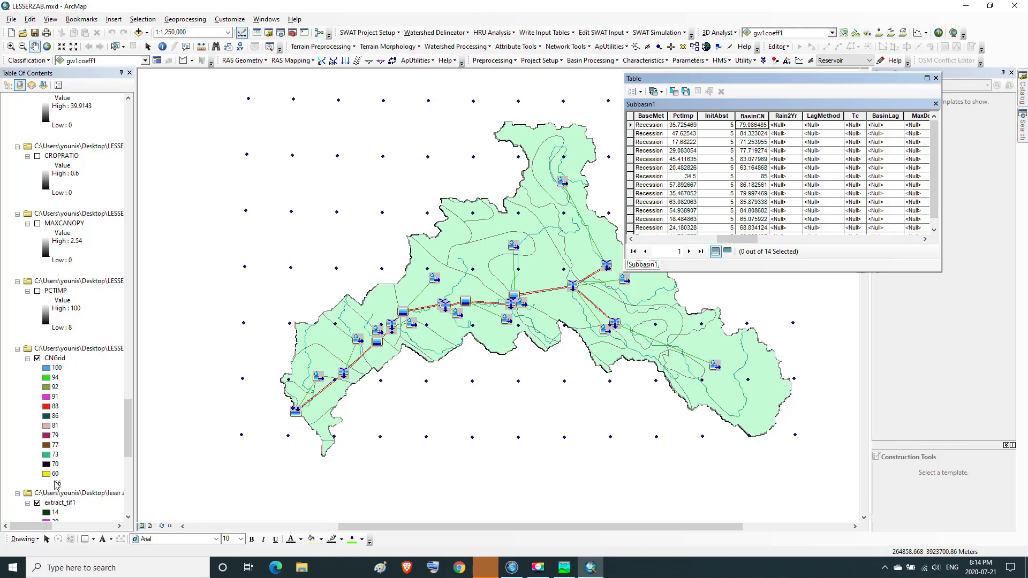
click(751, 134)
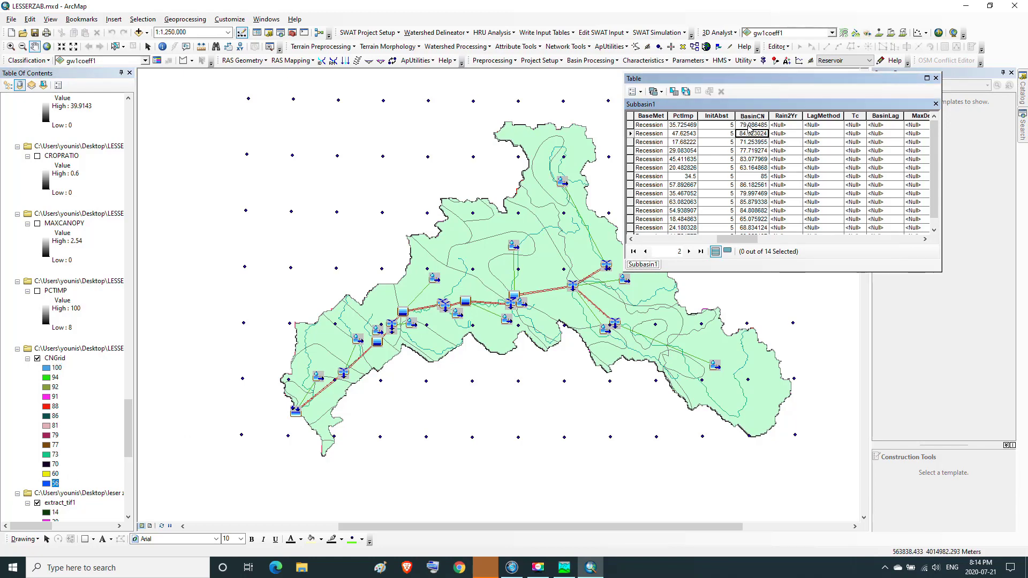
click(749, 126)
click(749, 134)
click(757, 125)
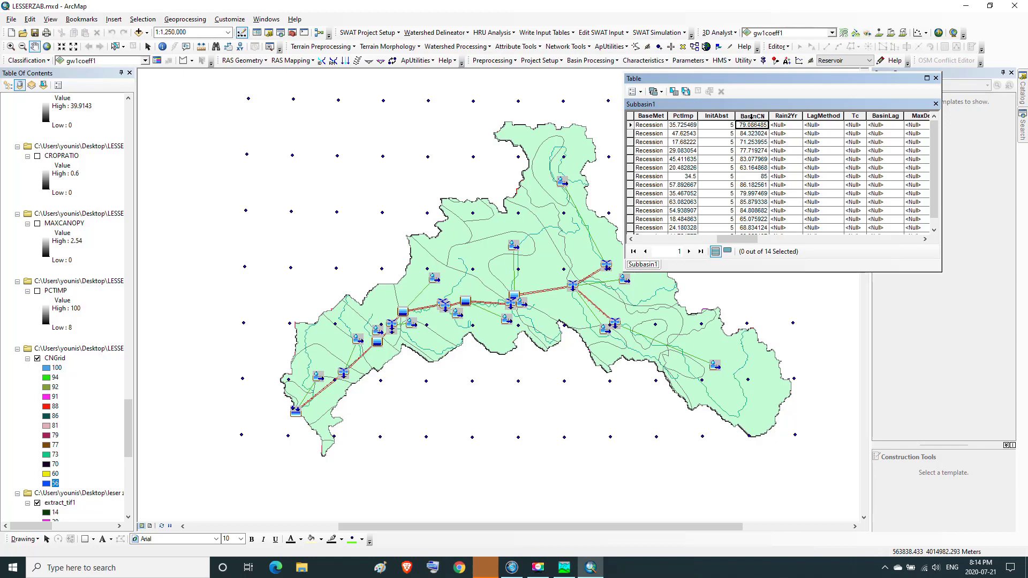
click(753, 116)
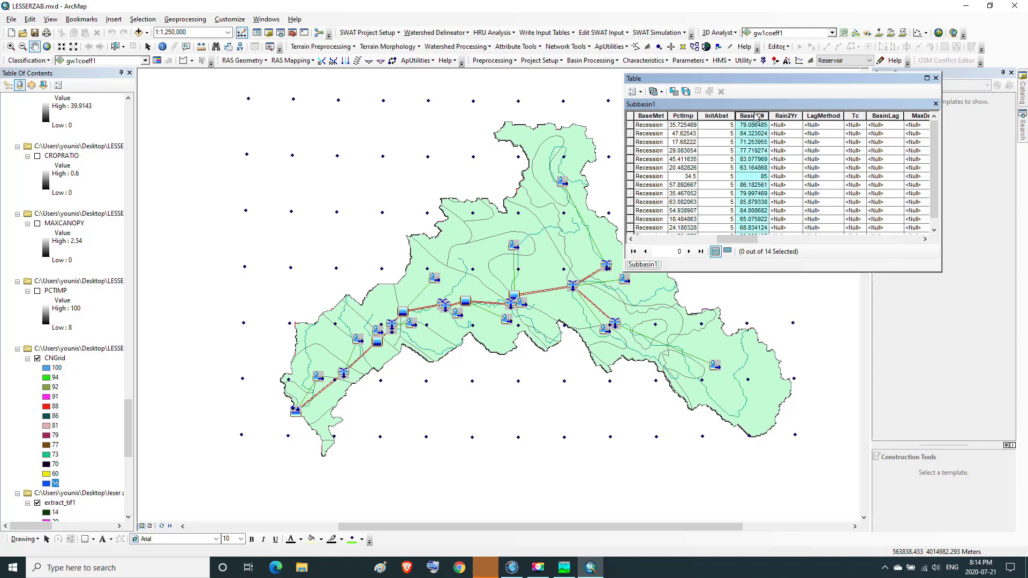
click(752, 125)
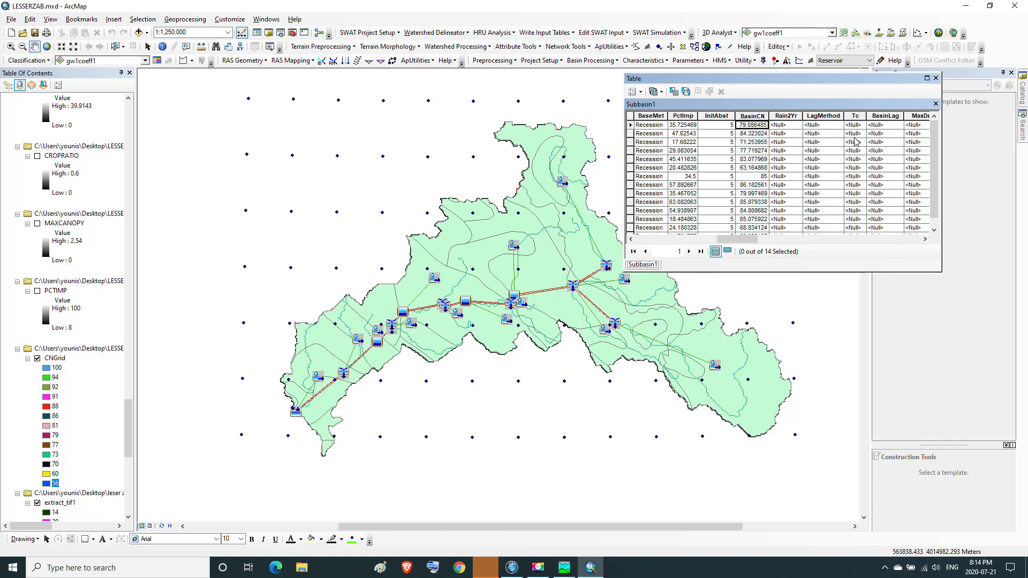
Step: Run the CN Lag tool to fill the BasinLag column of Subbasin1
click(884, 116)
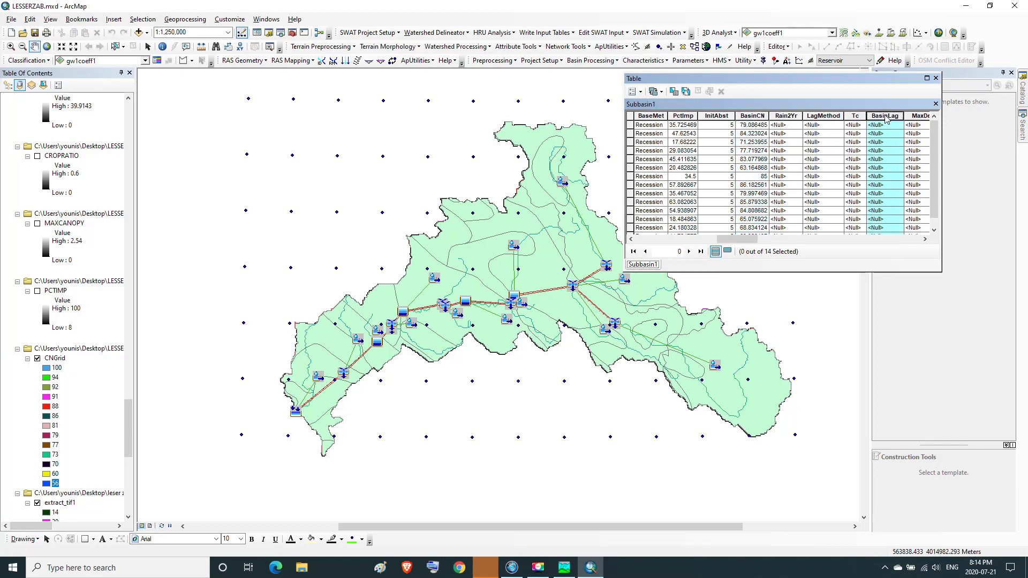
click(703, 63)
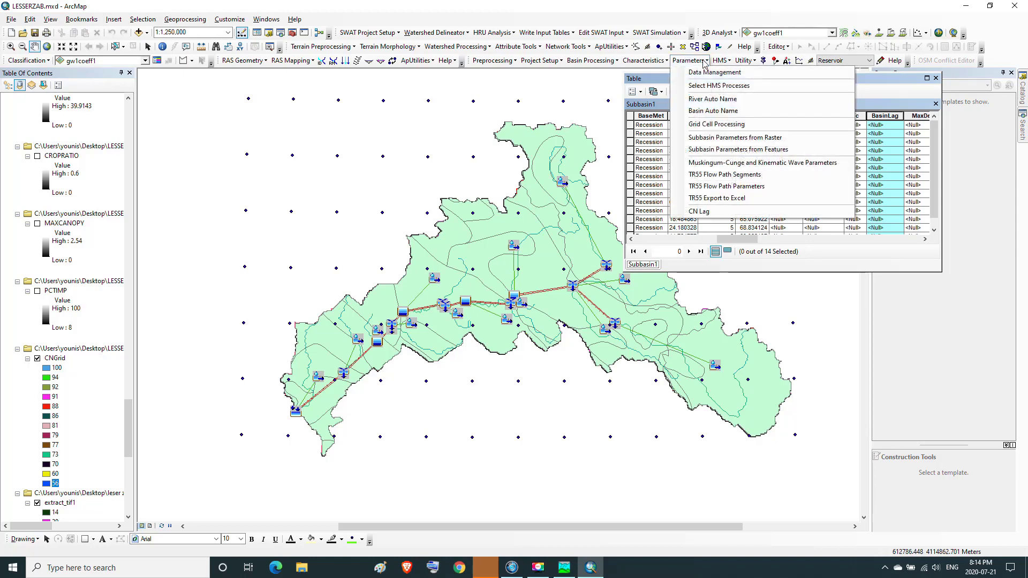
click(698, 212)
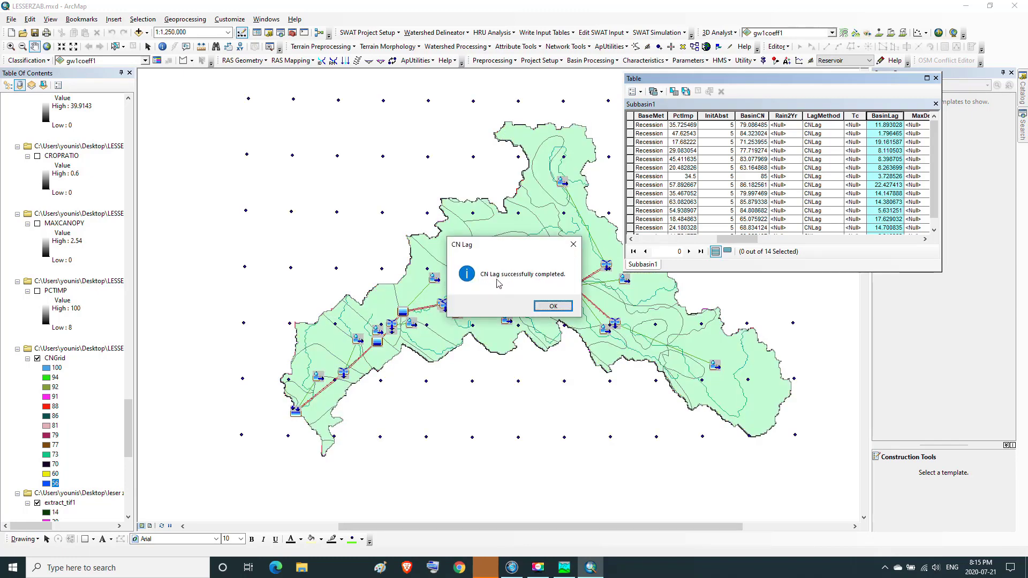
click(552, 304)
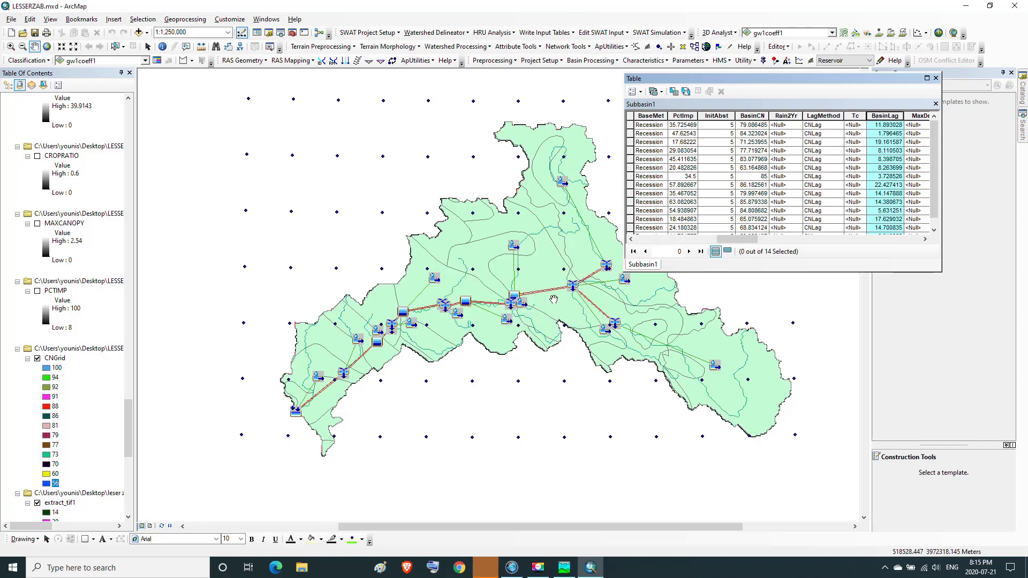
Step: Examine the BasinLag values subbasin by subbasin in the Subbasin1 attribute table
click(886, 134)
click(882, 142)
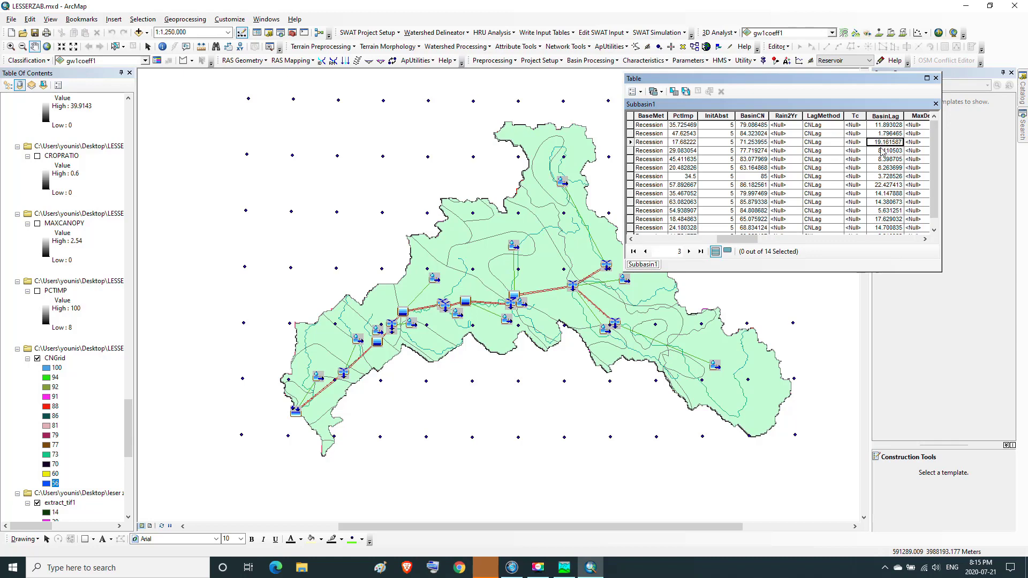
click(882, 151)
click(882, 159)
click(882, 169)
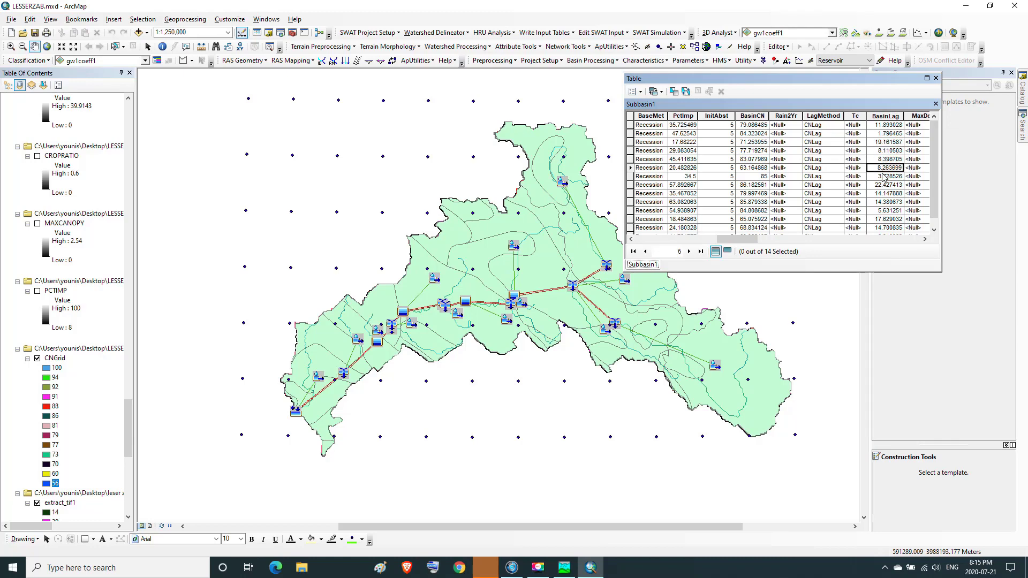
click(882, 176)
click(881, 185)
click(881, 194)
click(881, 202)
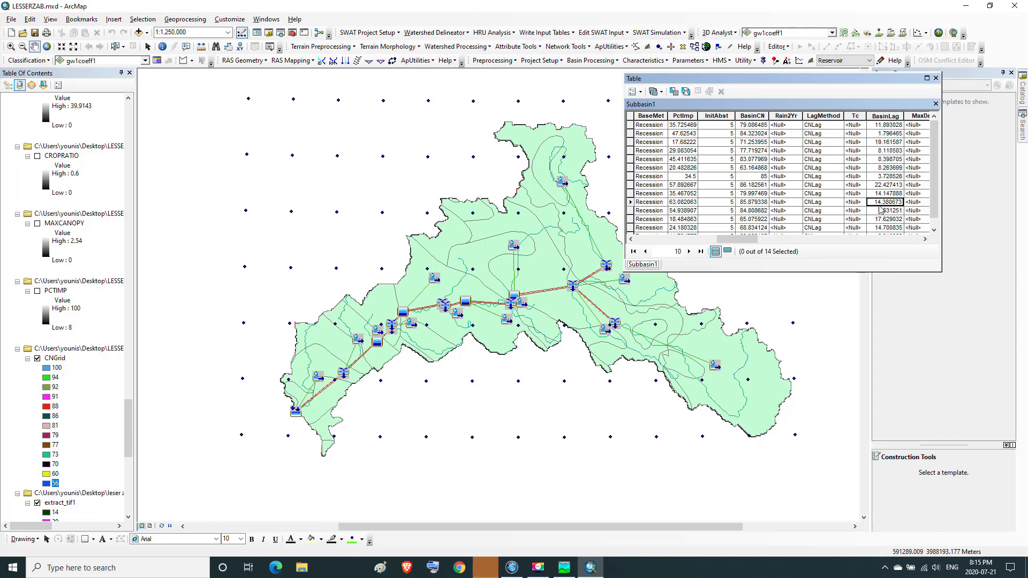
click(882, 211)
click(881, 219)
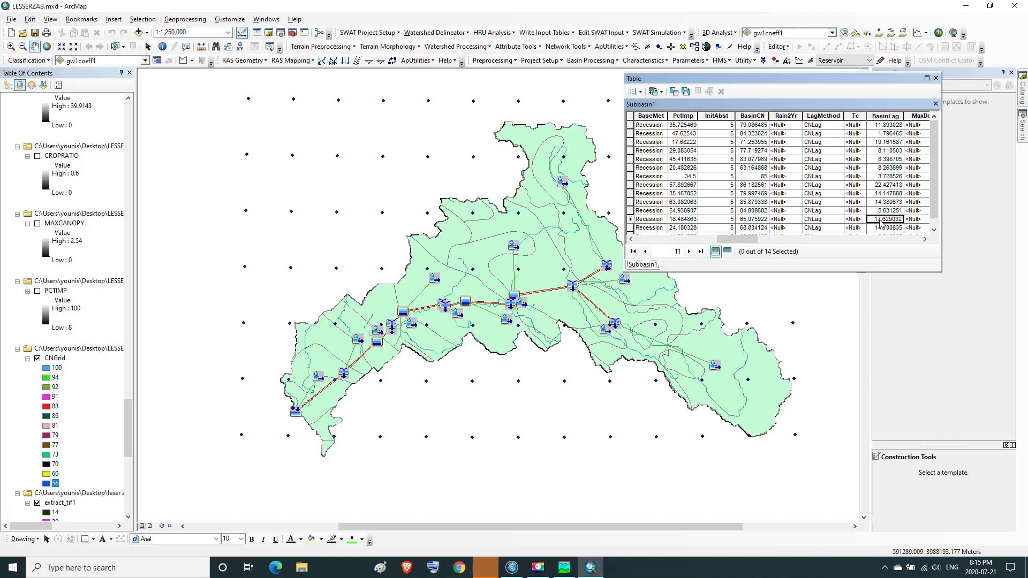
click(886, 114)
click(881, 125)
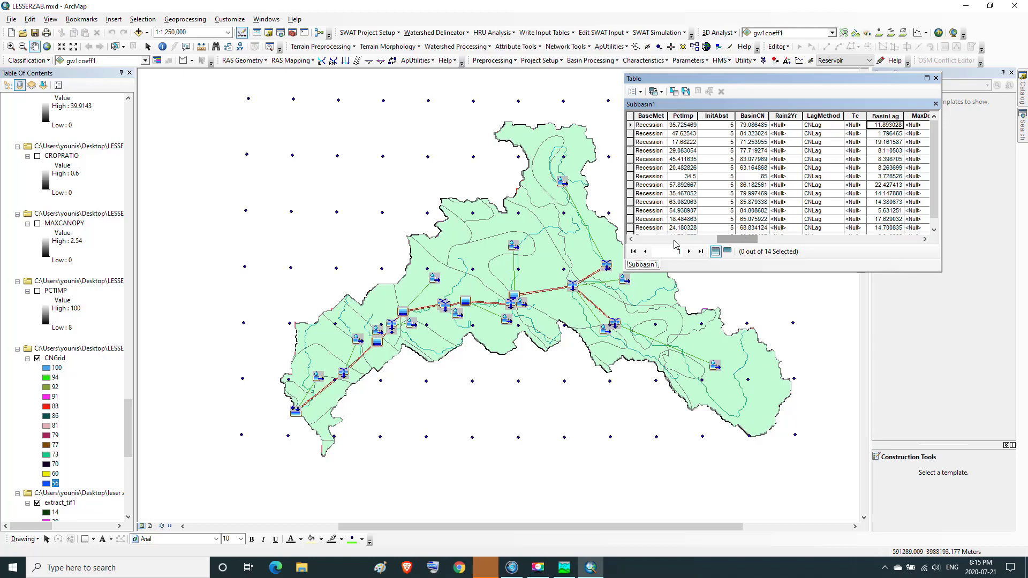
click(631, 239)
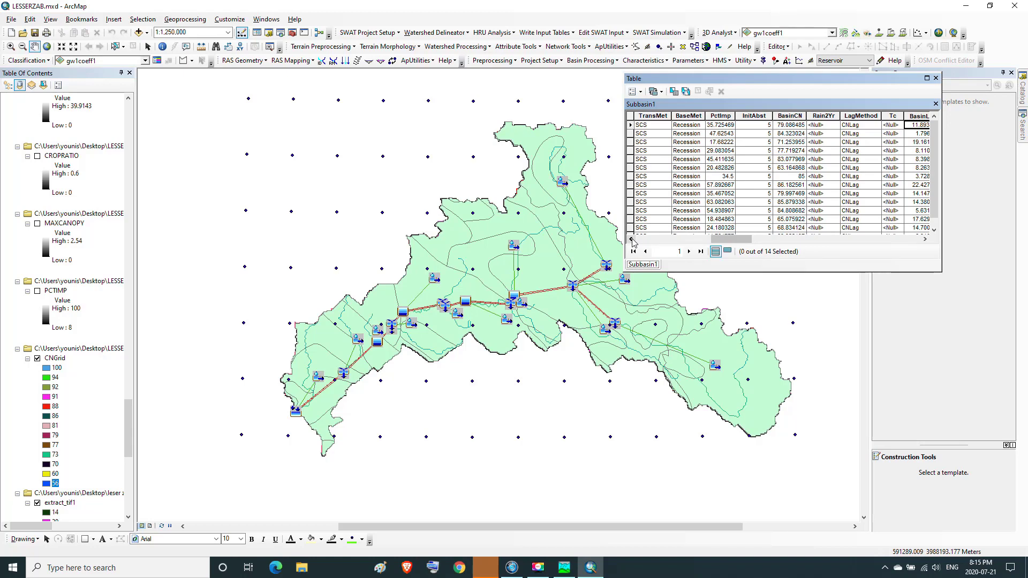
Step: Place the BasinCN column beside the Name column in the Subbasin1 attribute table
click(632, 240)
click(631, 239)
click(631, 239)
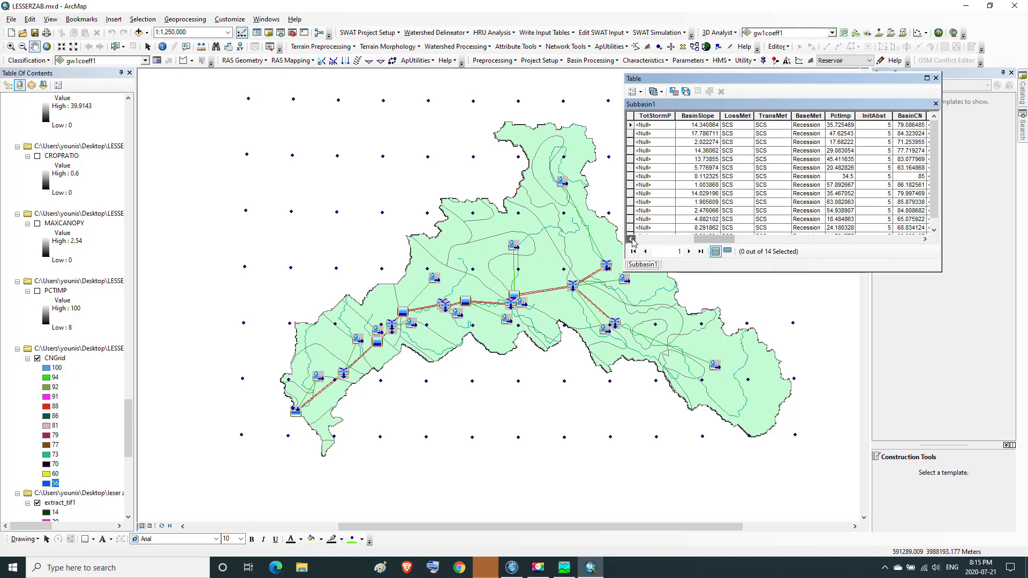
click(632, 239)
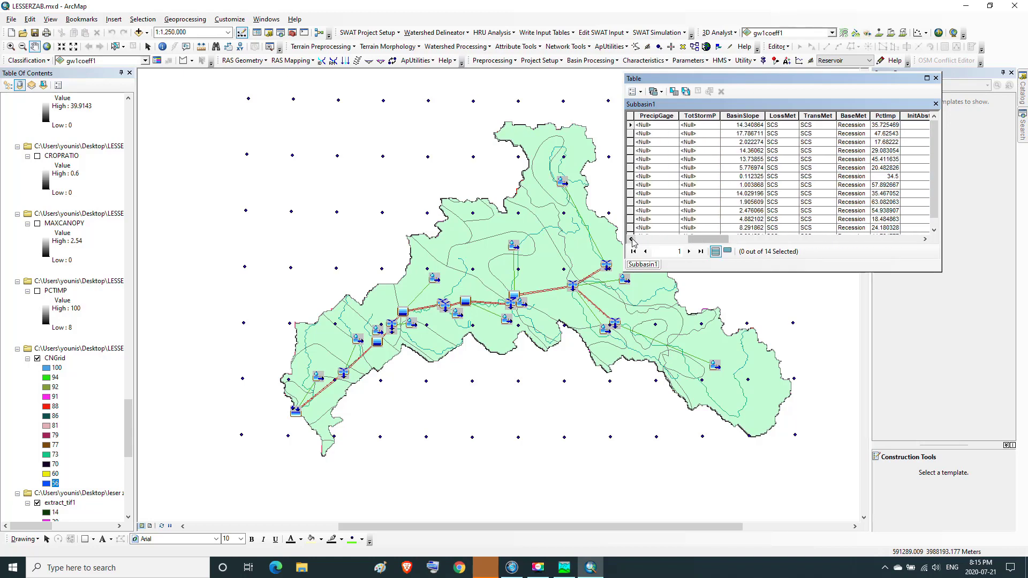
click(631, 239)
click(631, 239)
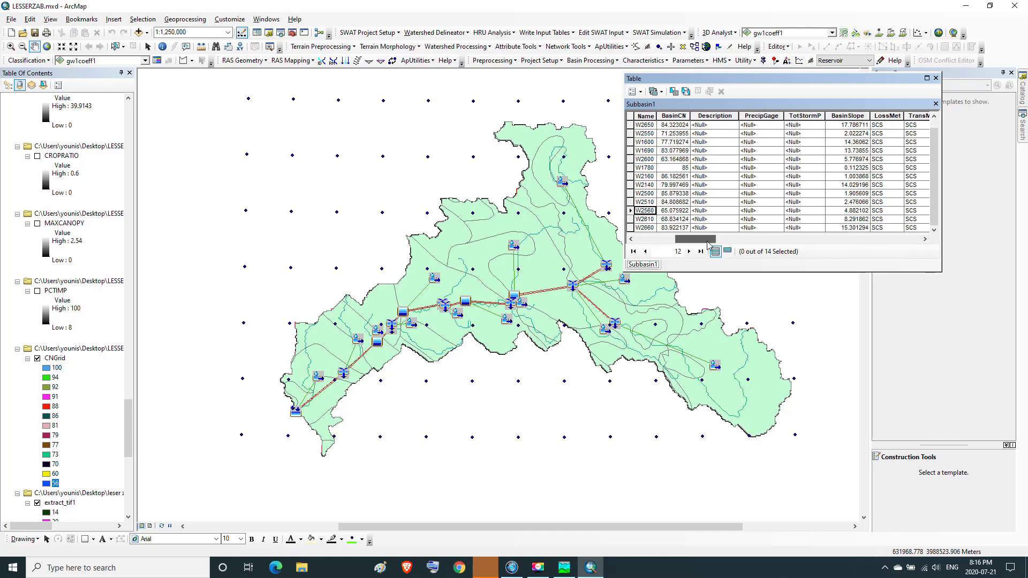
Step: Move the BasinLag column beside the Name column in the Subbasin1 attribute table
drag(707, 239, 748, 246)
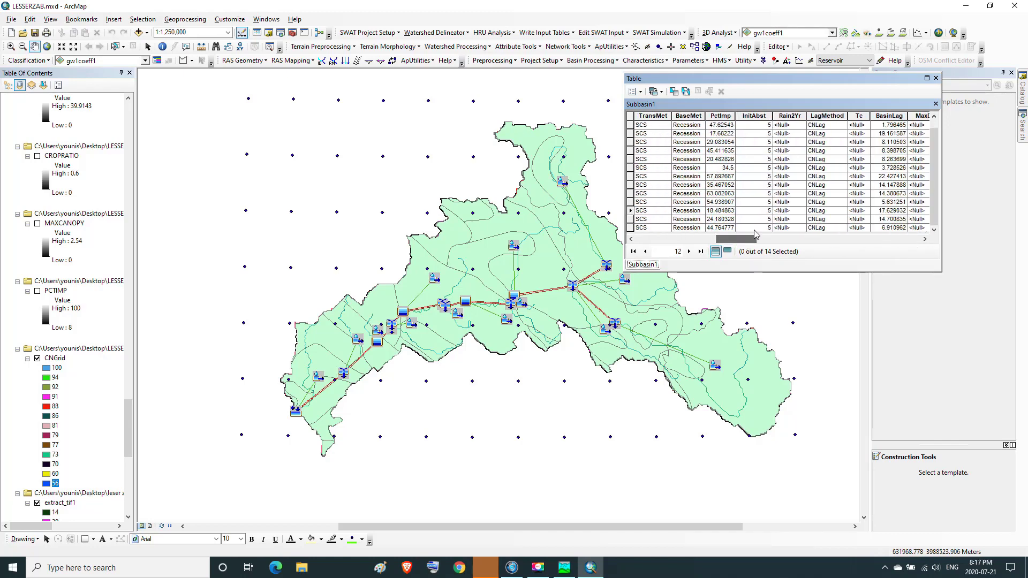
click(887, 117)
drag(888, 117, 891, 142)
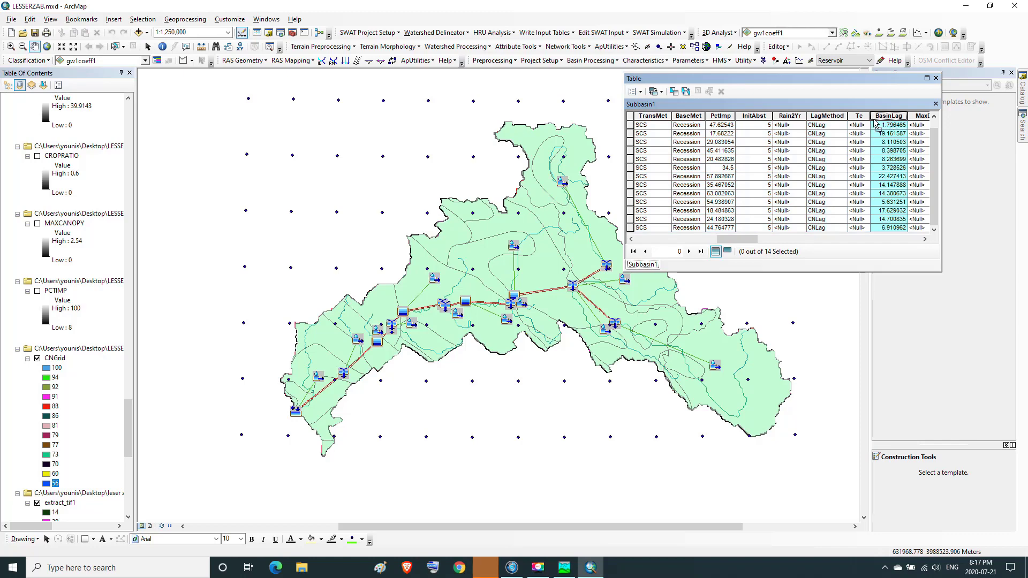
scroll(649, 137, left, 5)
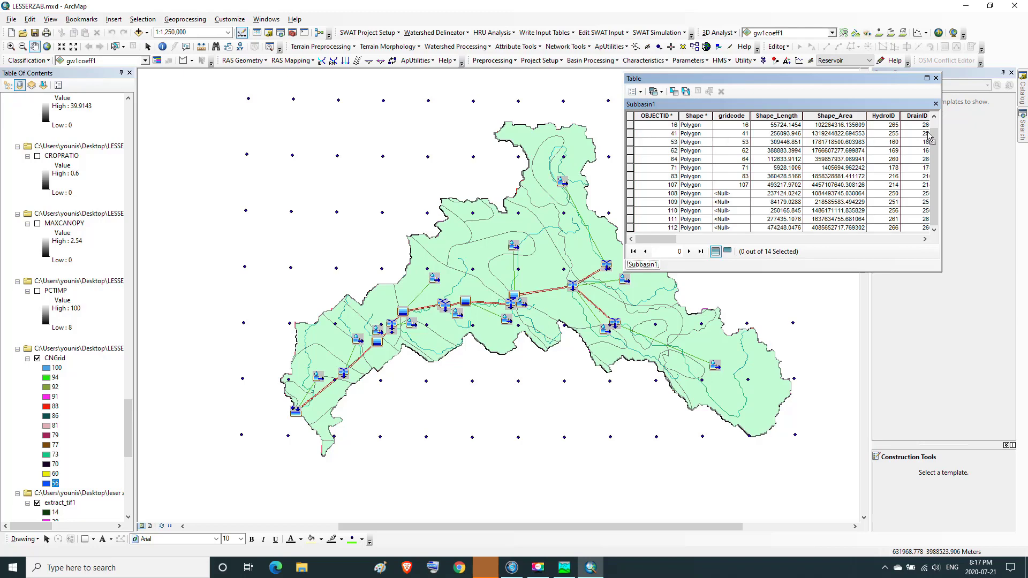
scroll(867, 161, right, 5)
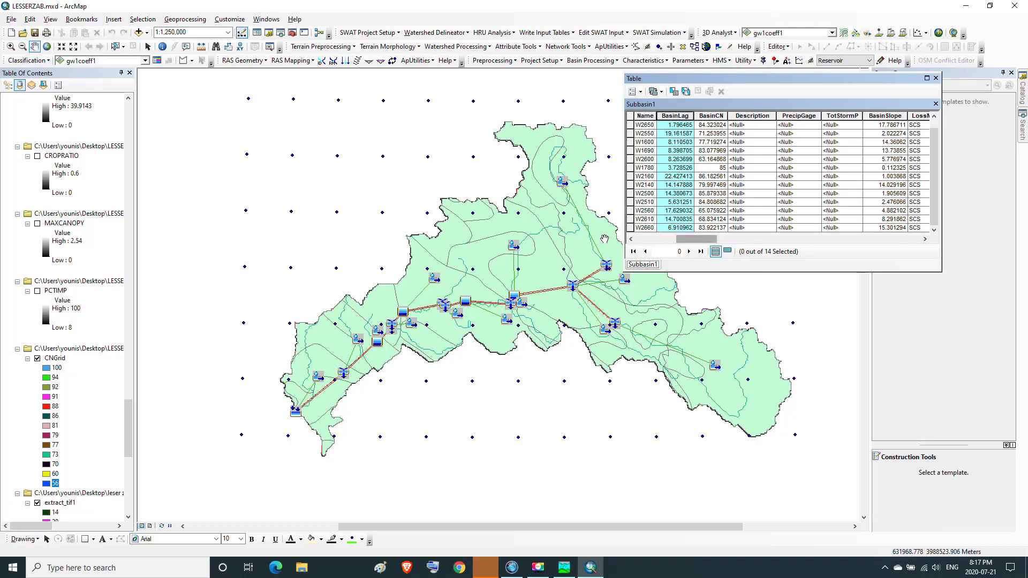
Step: Look up the BasinLag value of subbasin W2560 in the Subbasin1 attribute table
click(630, 240)
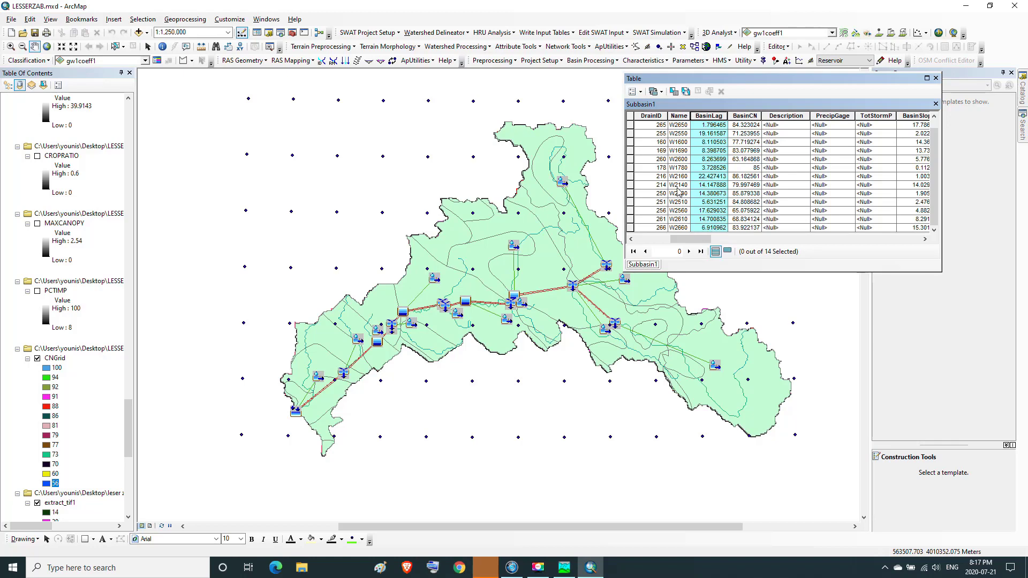
click(678, 211)
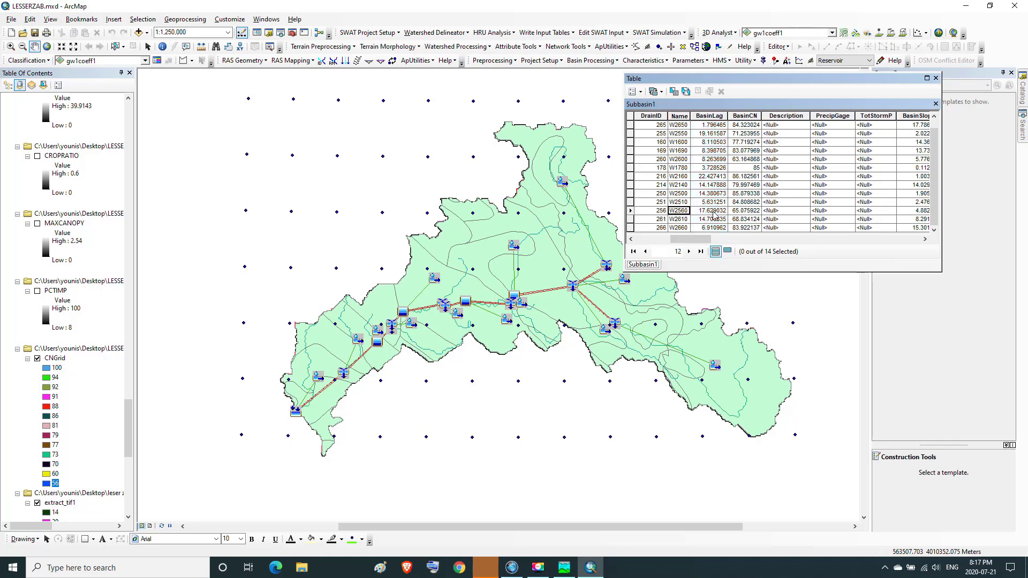
click(714, 212)
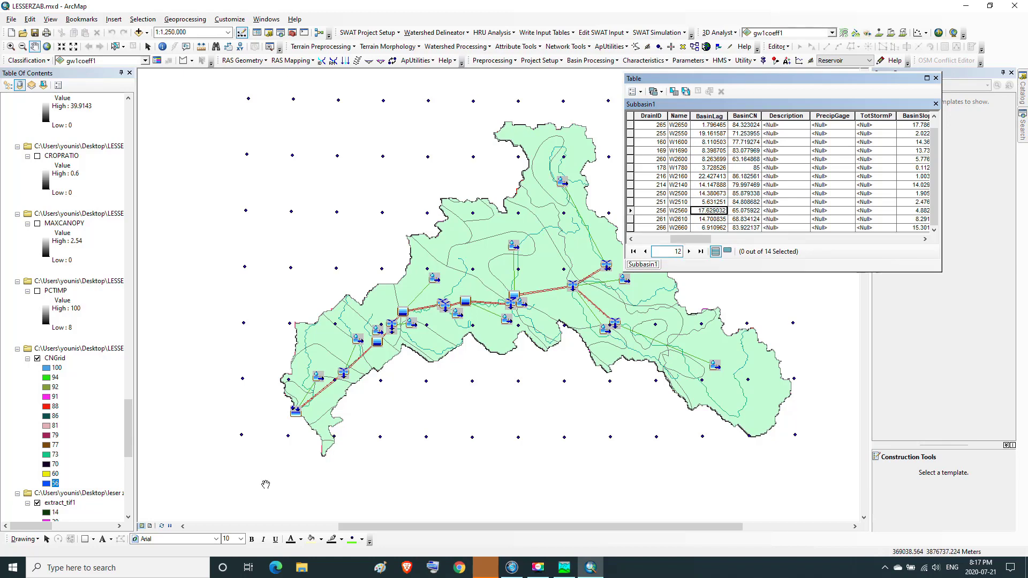
Step: Open Calculator and convert W2560's basin lag from hours to minutes by multiplying 17.629 by 60
click(169, 568)
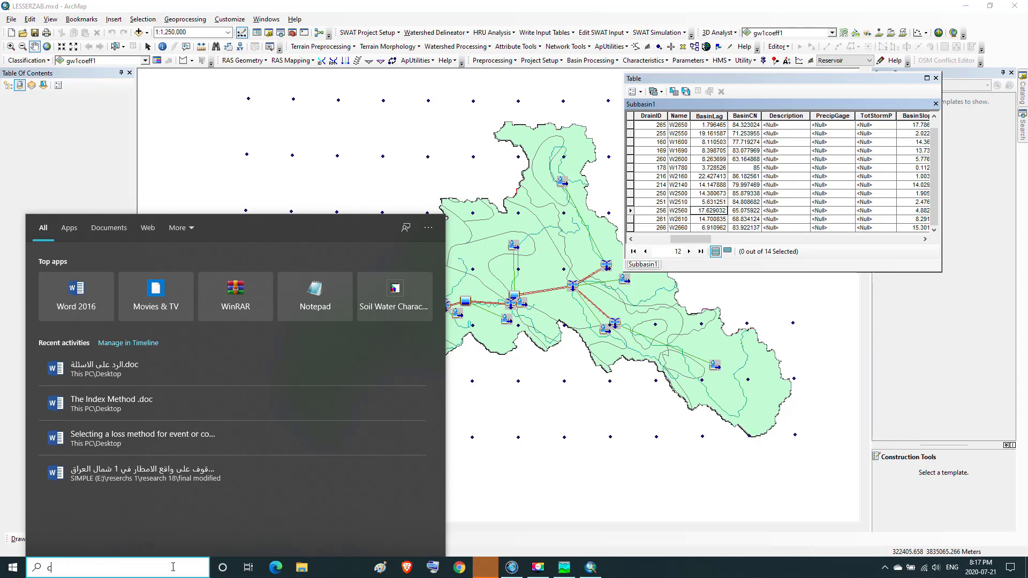
text(c)
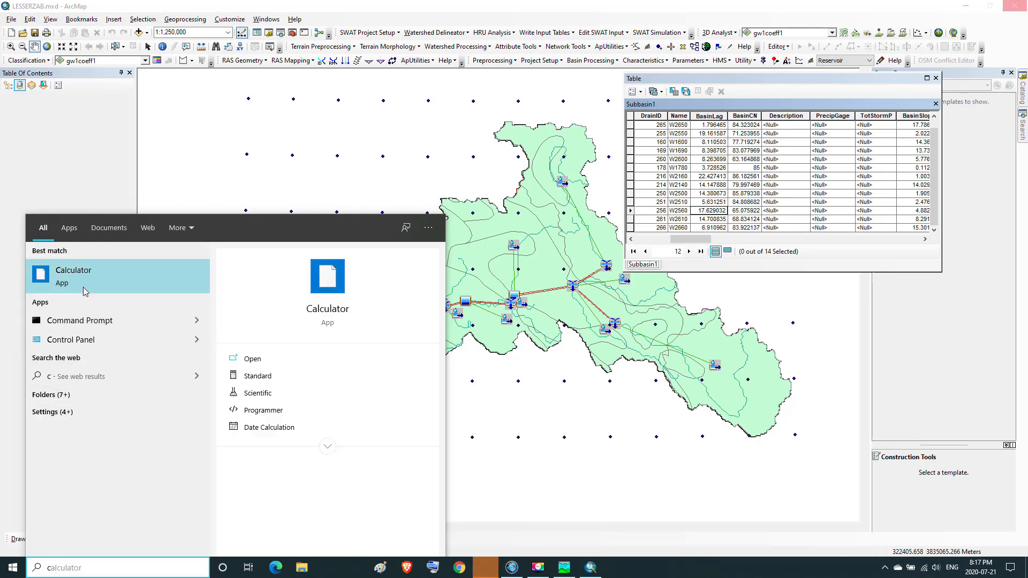
click(86, 288)
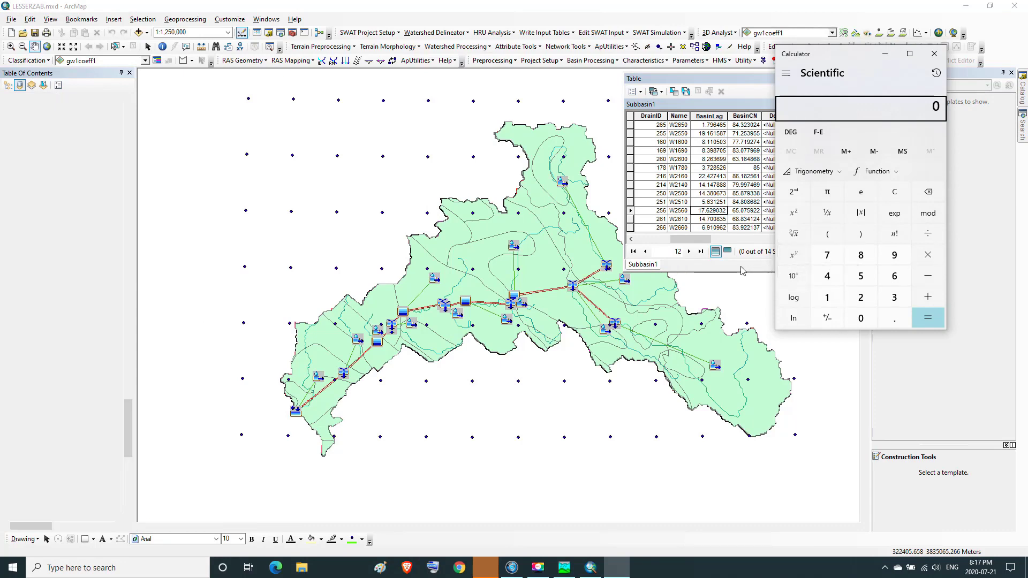
text(1)
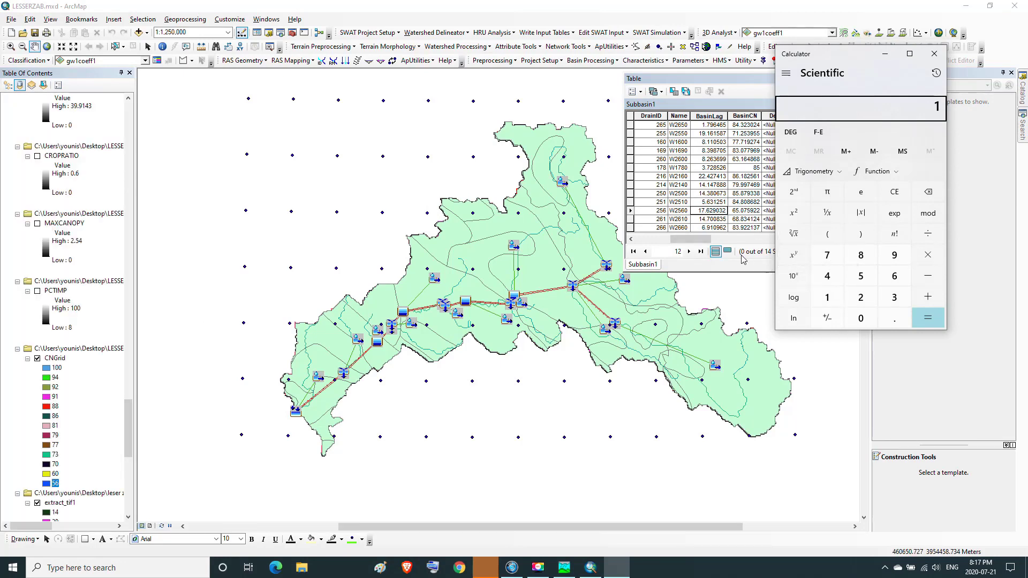
text(7.)
text(6)
text(29 × )
text(60)
key(Return)
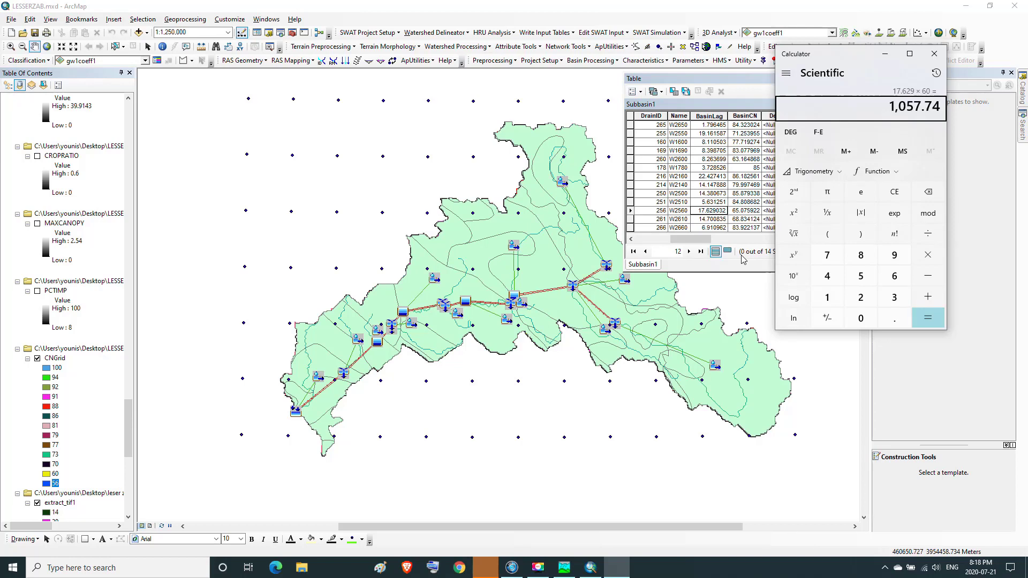
Step: Copy the result 1,057.74 from Calculator and paste it as subbasin W2560's Lag Time (MIN) in HEC-HMS
drag(889, 107, 938, 97)
right_click(923, 107)
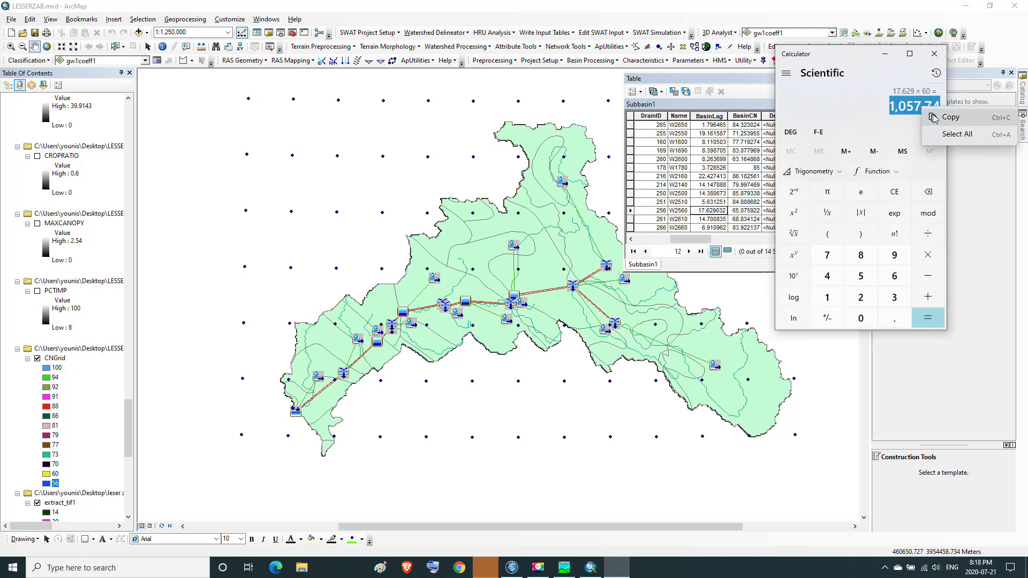
click(942, 116)
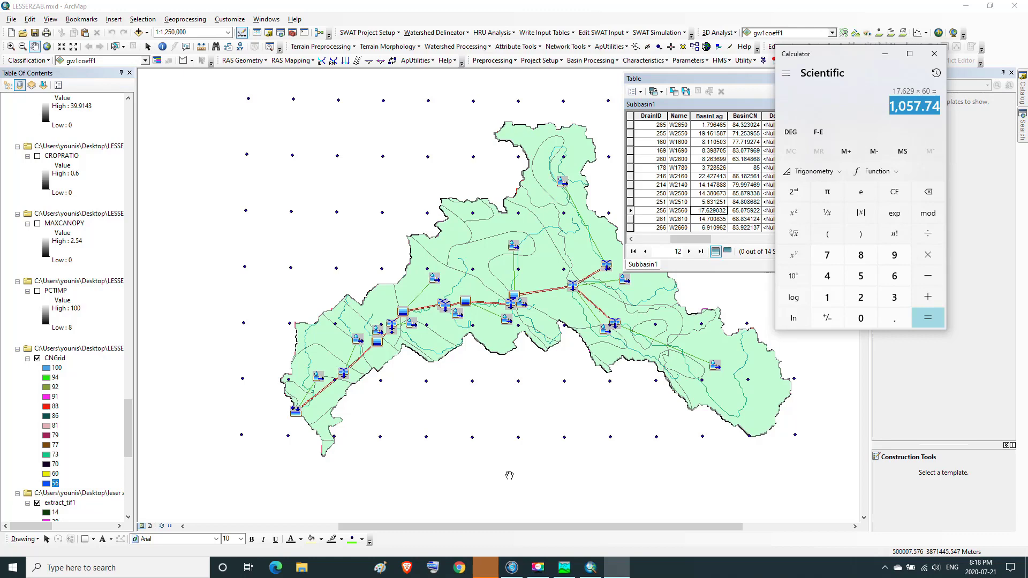
click(565, 568)
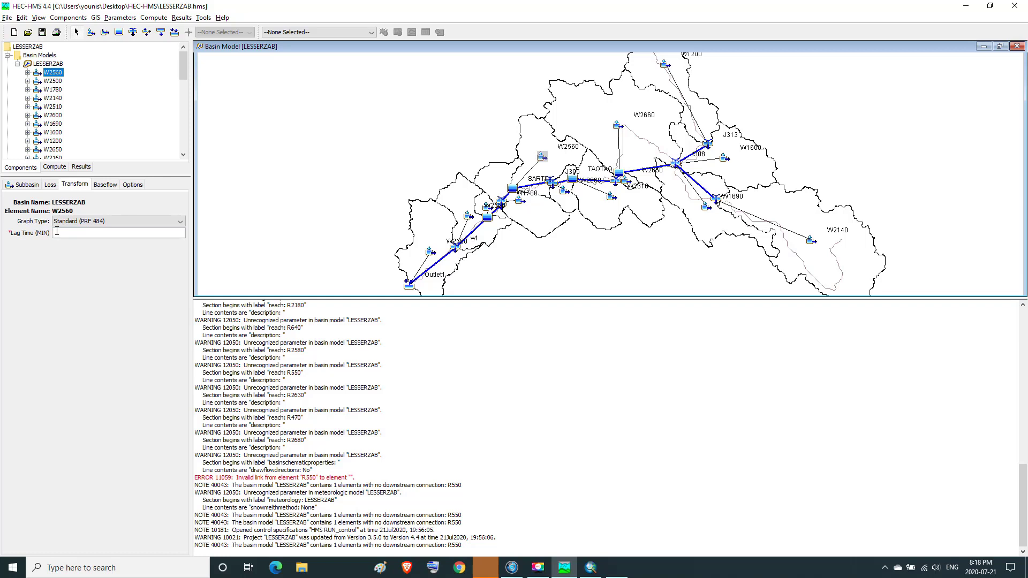
key(ctrl+v)
Step: Set the baseflow Initial Discharge of subbasin W2560 to 50 M3/S
click(105, 185)
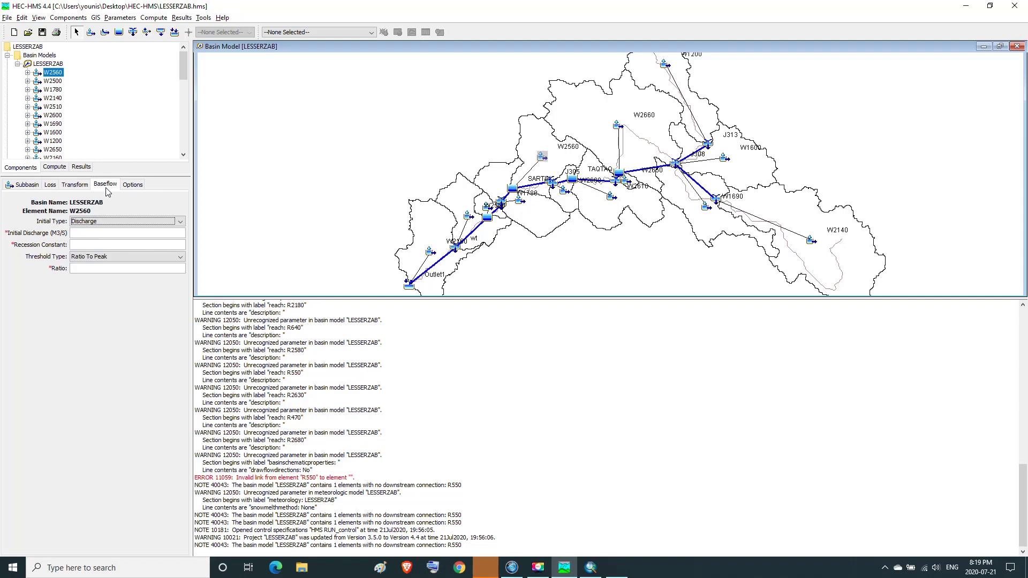
click(75, 232)
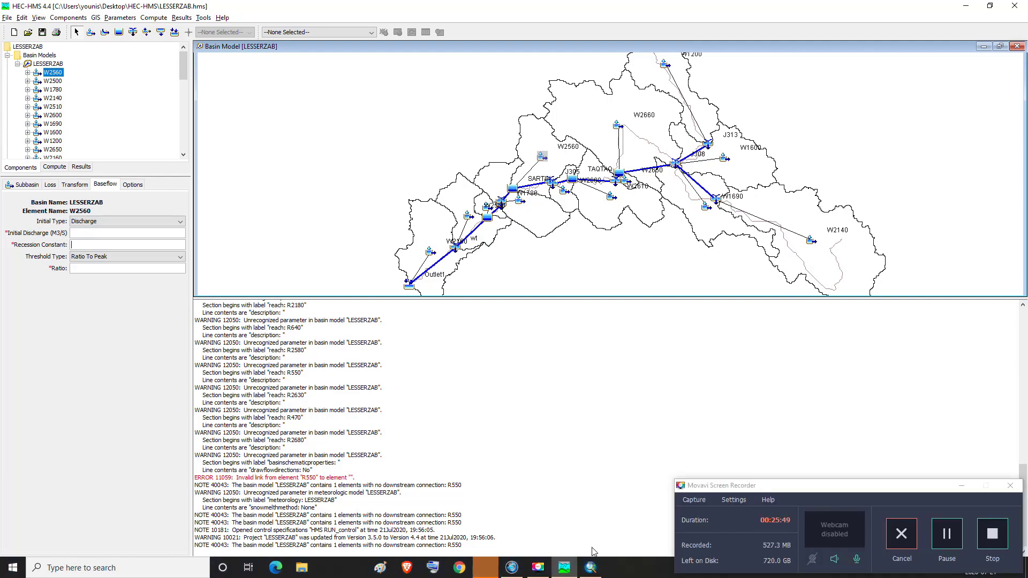
mouse_move(546, 573)
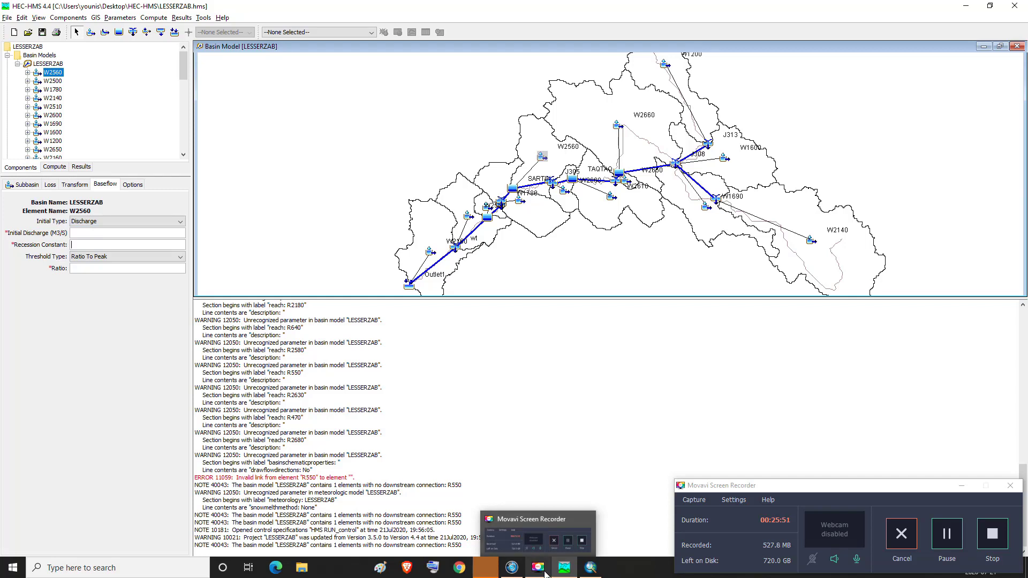
click(544, 573)
click(542, 574)
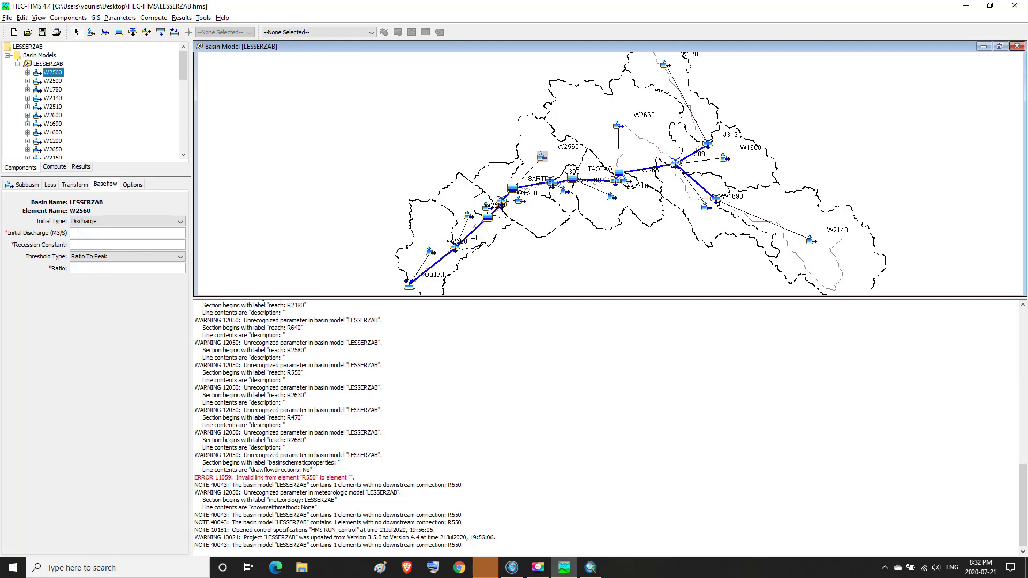
text(50)
Step: Open the desktop workbook "results of calculation of the costant recession and related parameters.xls" in Excel and enable its content
click(965, 5)
click(965, 7)
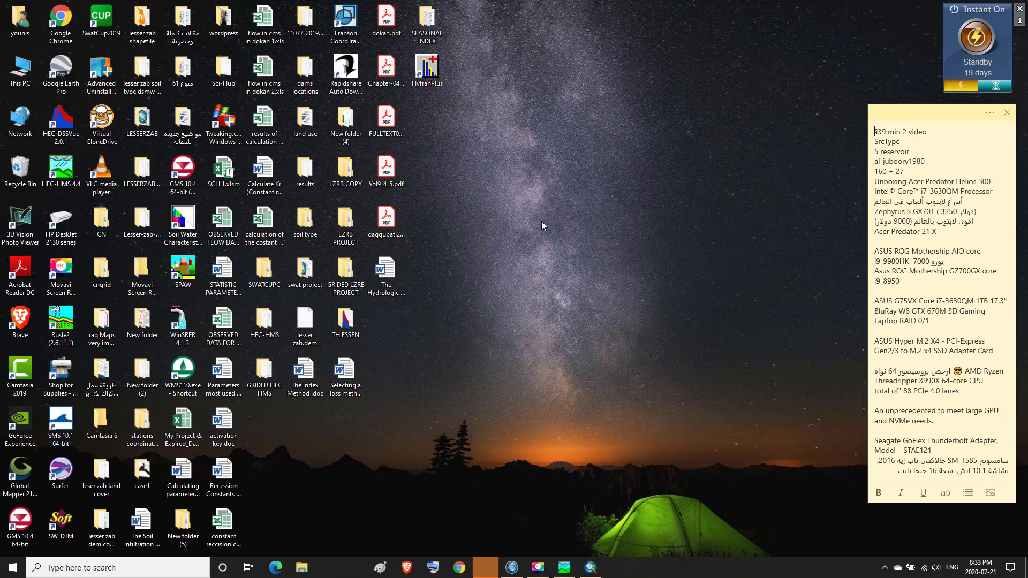
click(262, 122)
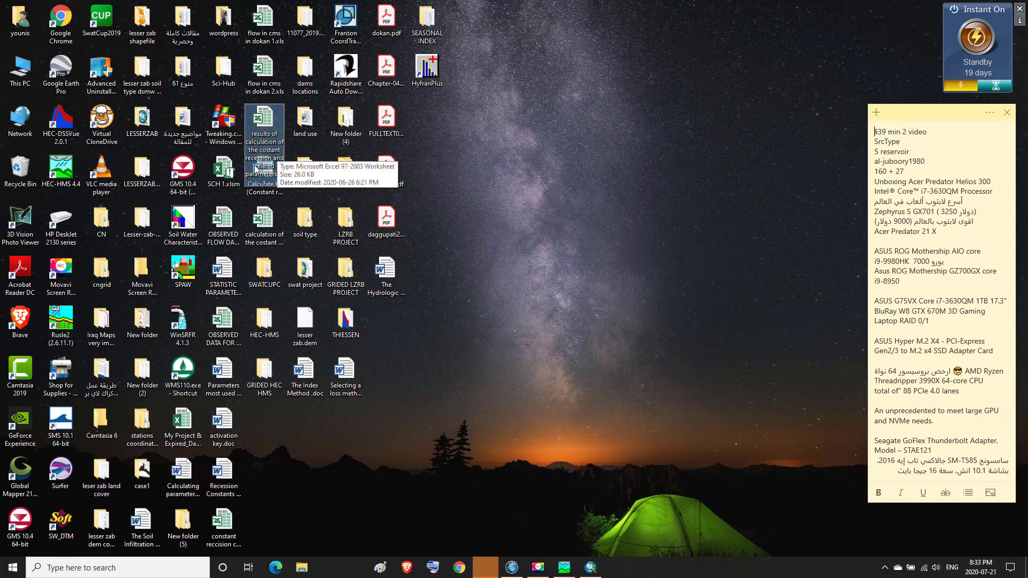
double_click(268, 124)
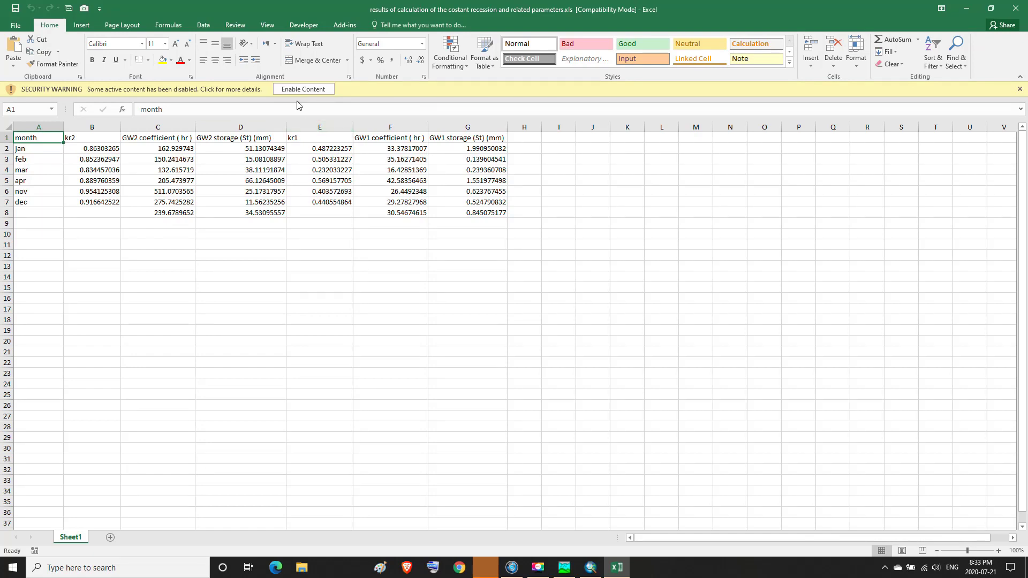
click(304, 90)
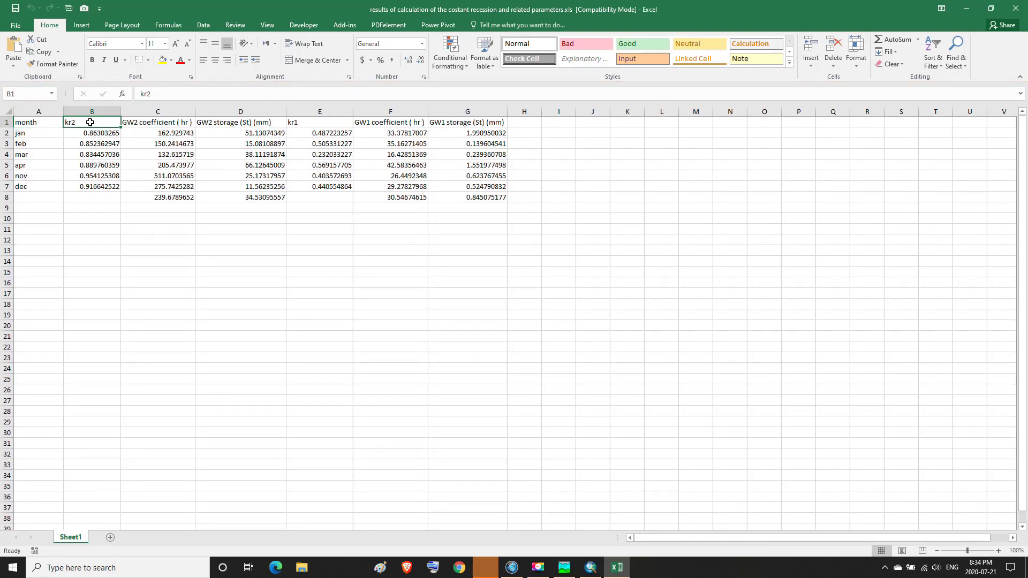
Step: Examine the monthly kr2 recession constants from jan to dec in Sheet1
click(42, 132)
click(32, 142)
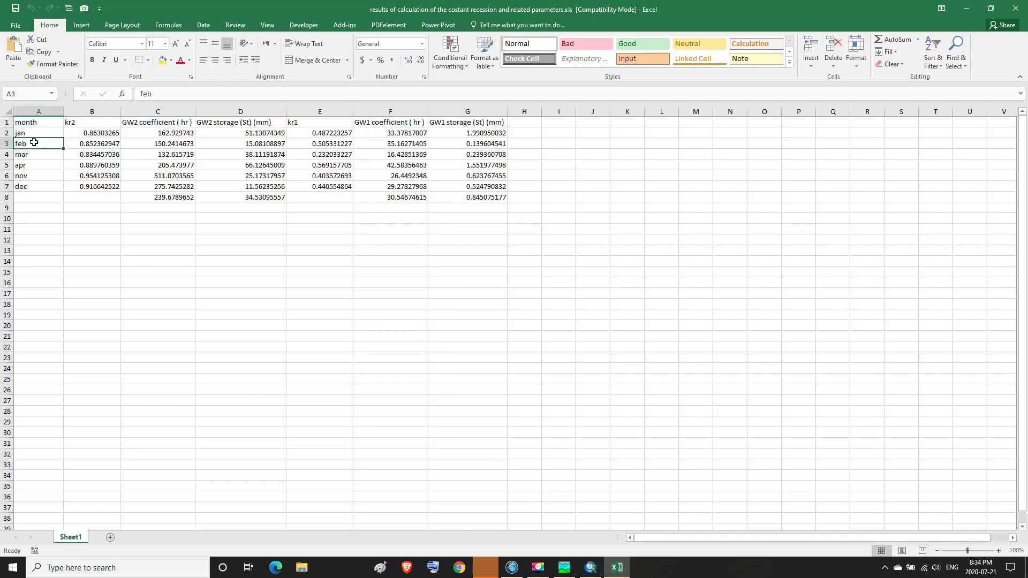
click(31, 154)
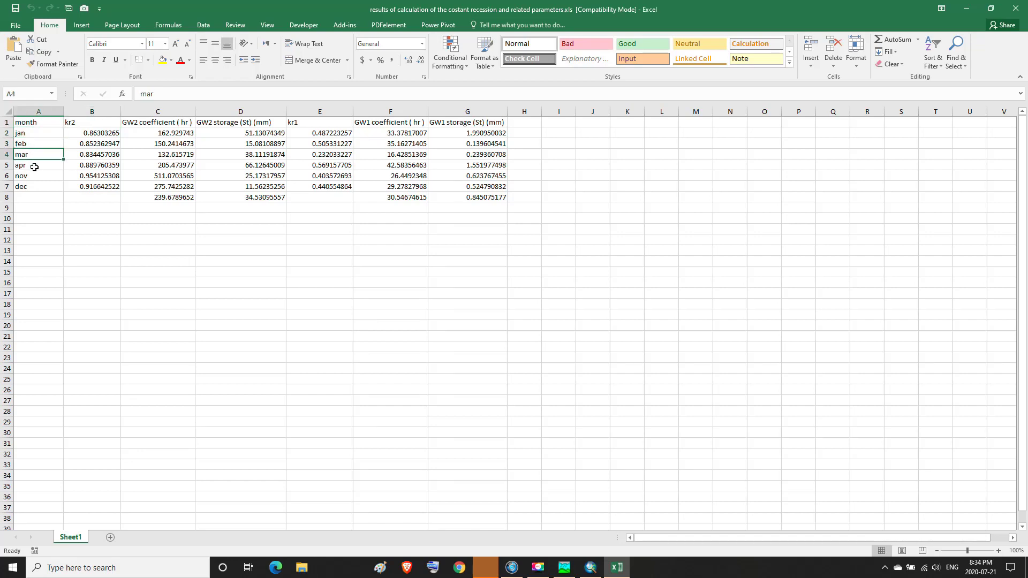
click(33, 167)
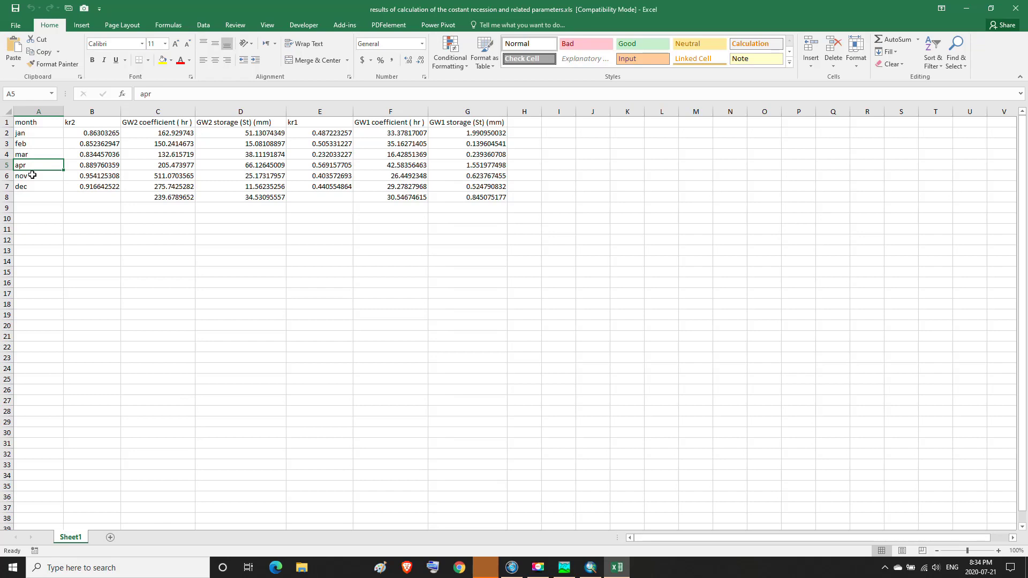
click(33, 175)
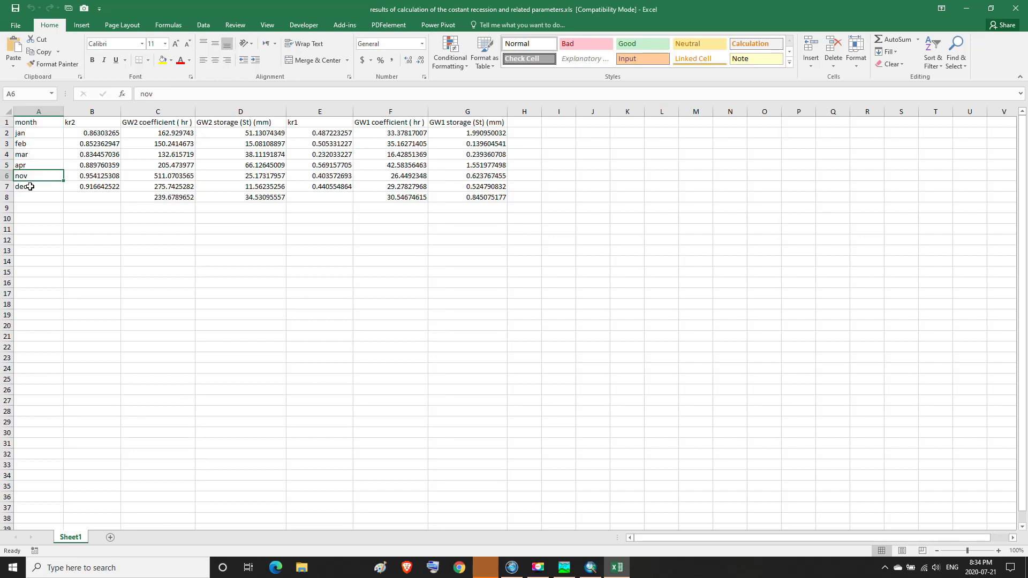
click(31, 186)
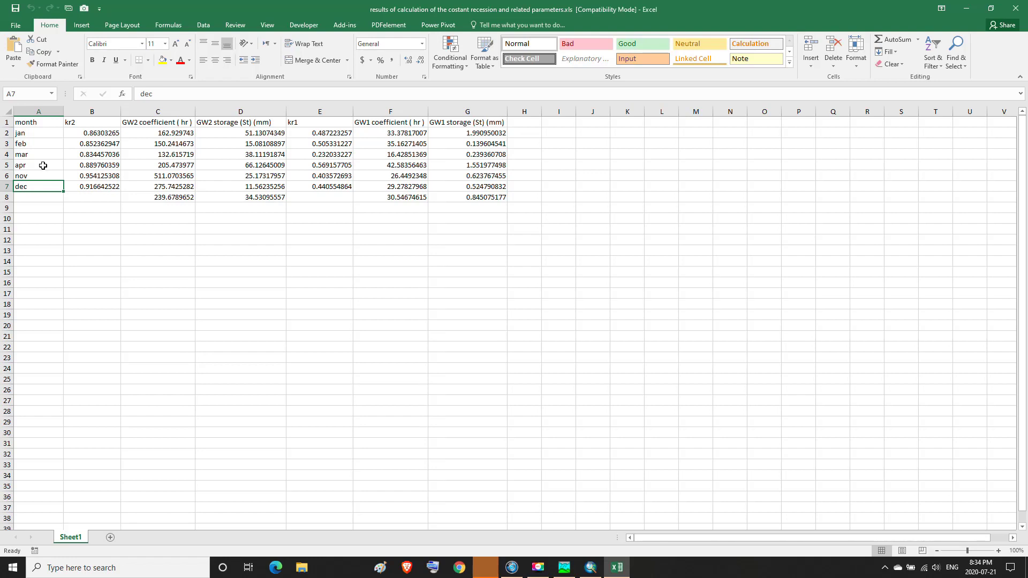
click(84, 124)
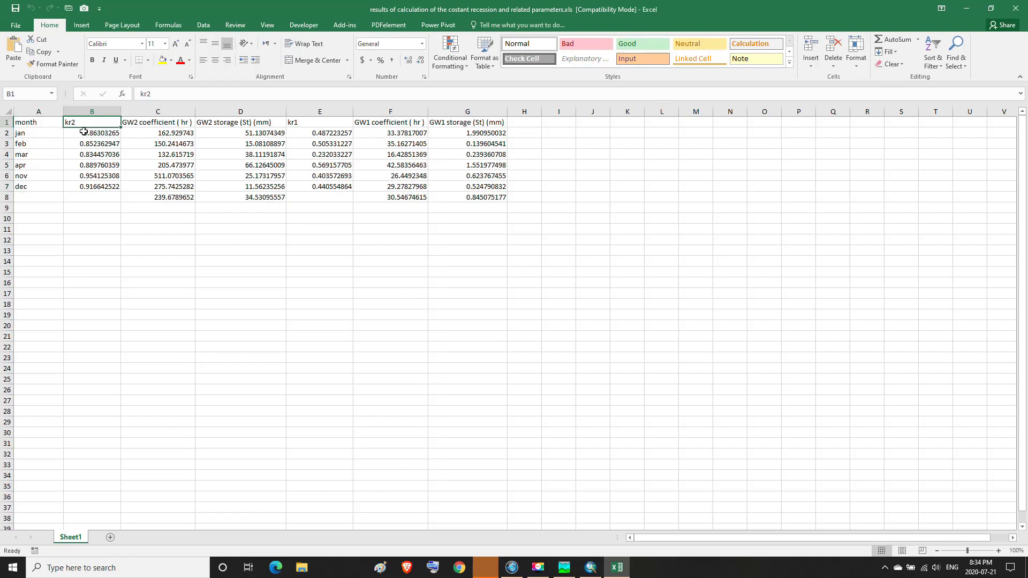
Step: Calculate the average of the monthly kr2 values B2:B7 in cell B8
click(93, 199)
text(=)
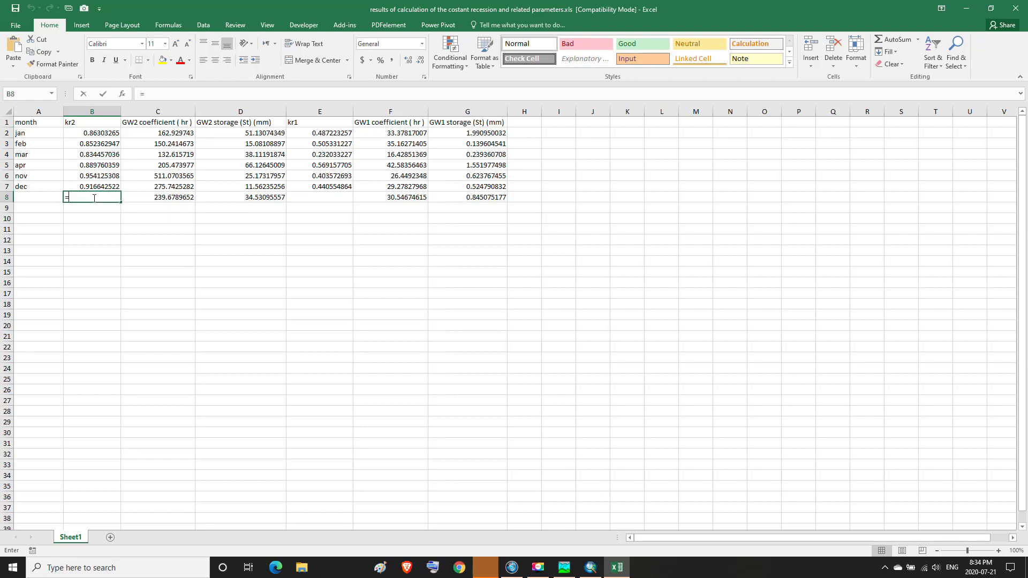
click(169, 26)
click(53, 69)
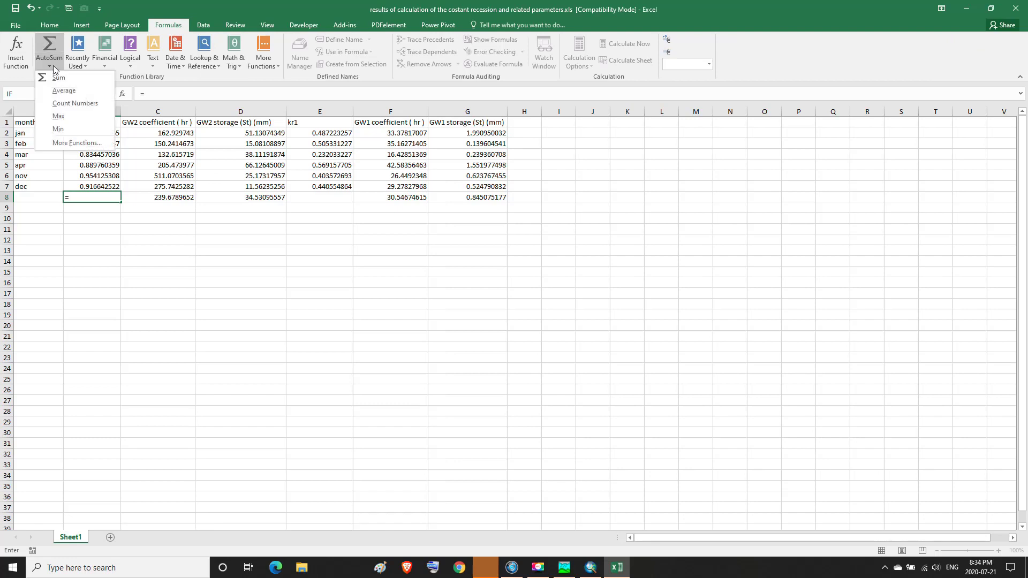
click(53, 70)
click(53, 70)
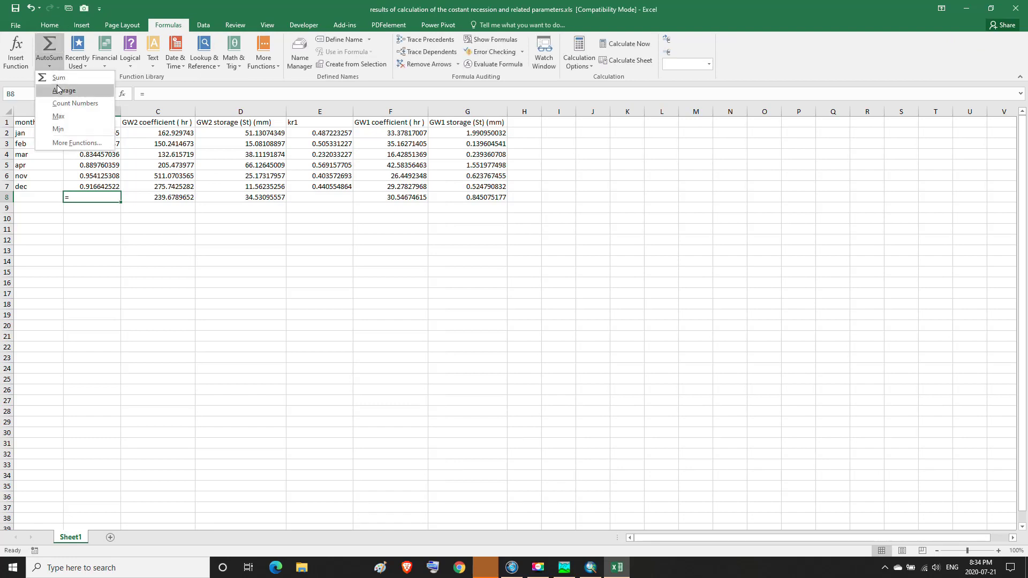
click(60, 83)
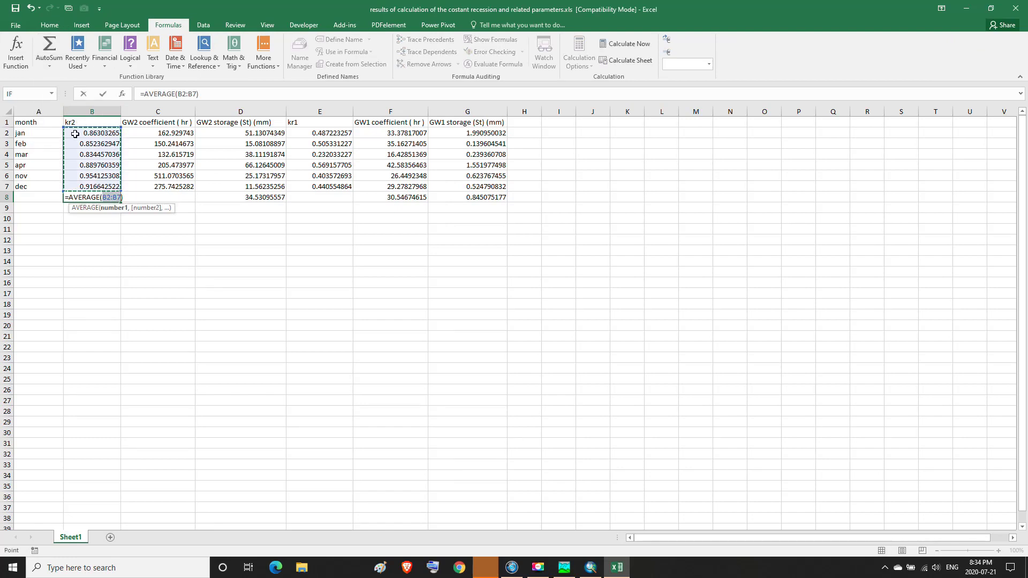
key(Return)
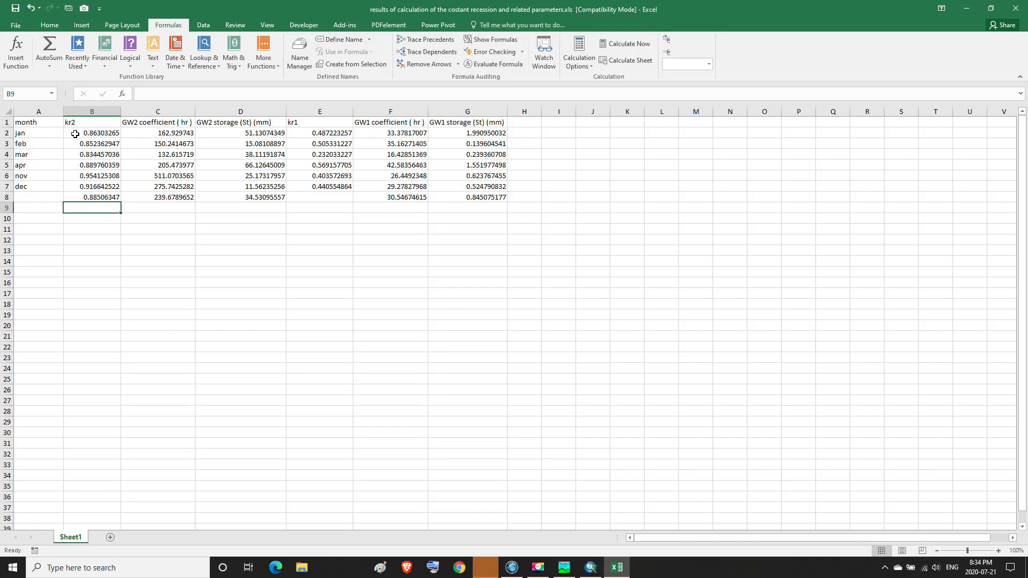
Step: Copy the kr2 average from B8 and paste 0.88506347 as subbasin W2560's baseflow Recession Constant in HEC-HMS
click(103, 198)
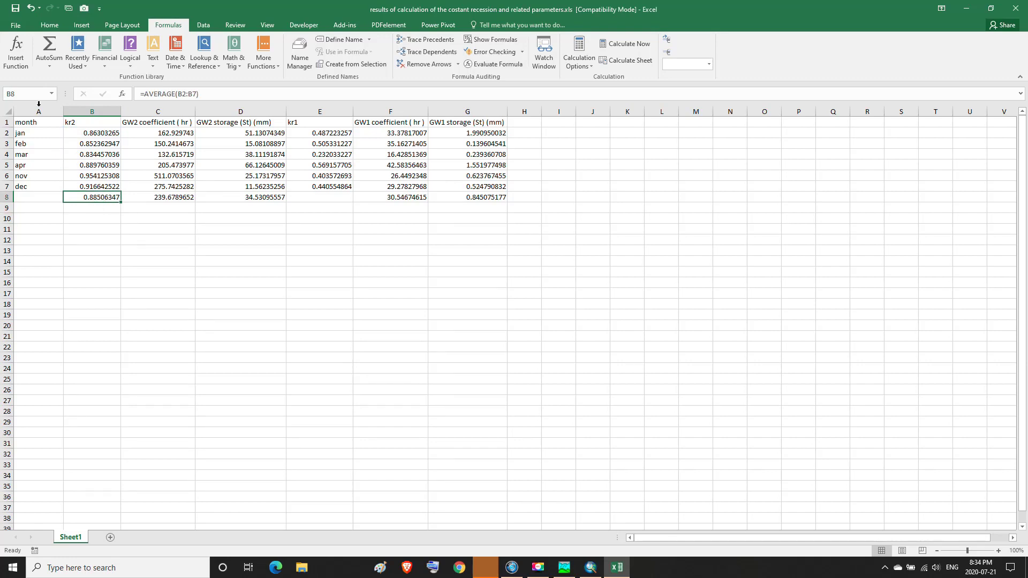
click(46, 27)
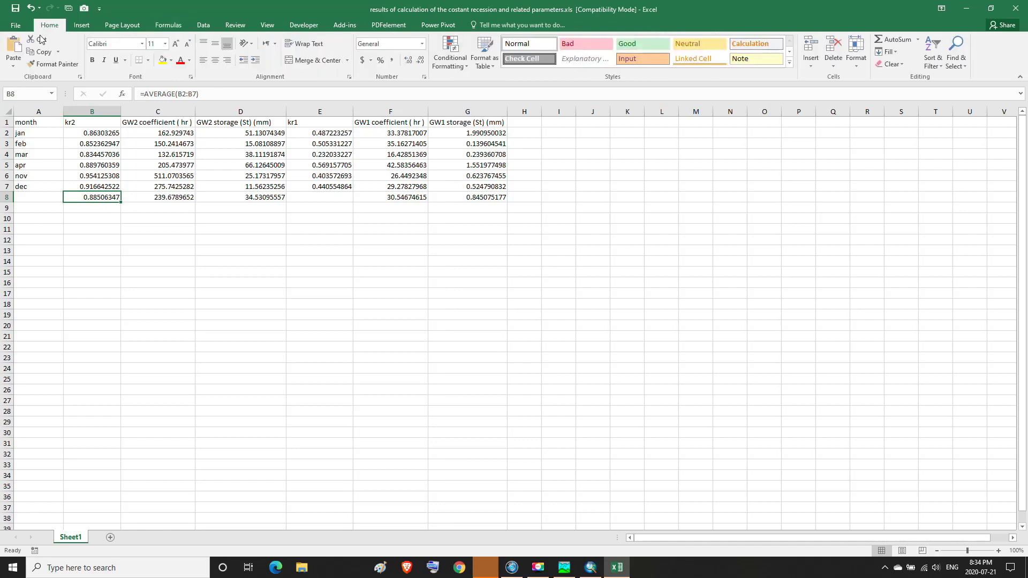
click(43, 51)
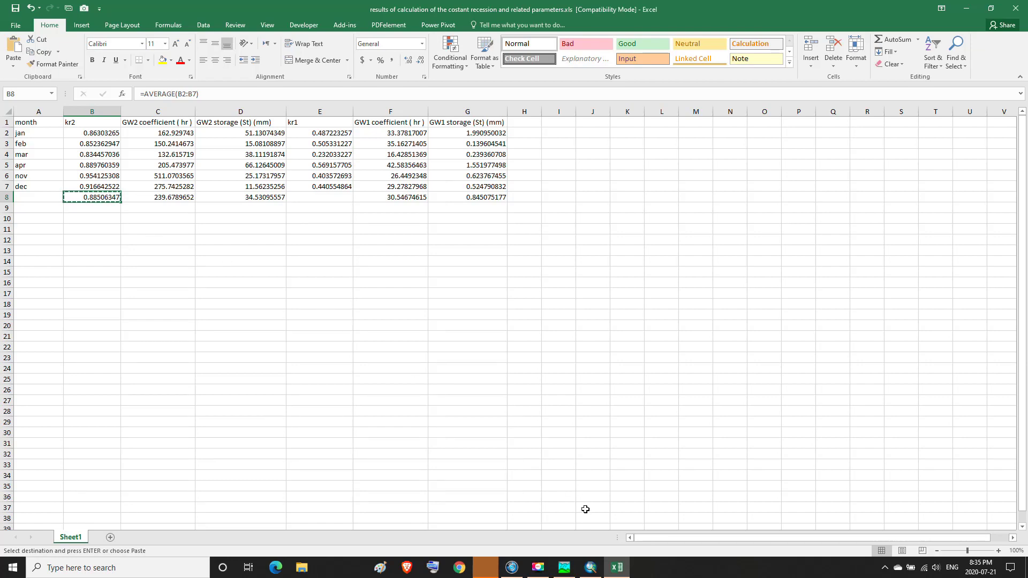
click(563, 571)
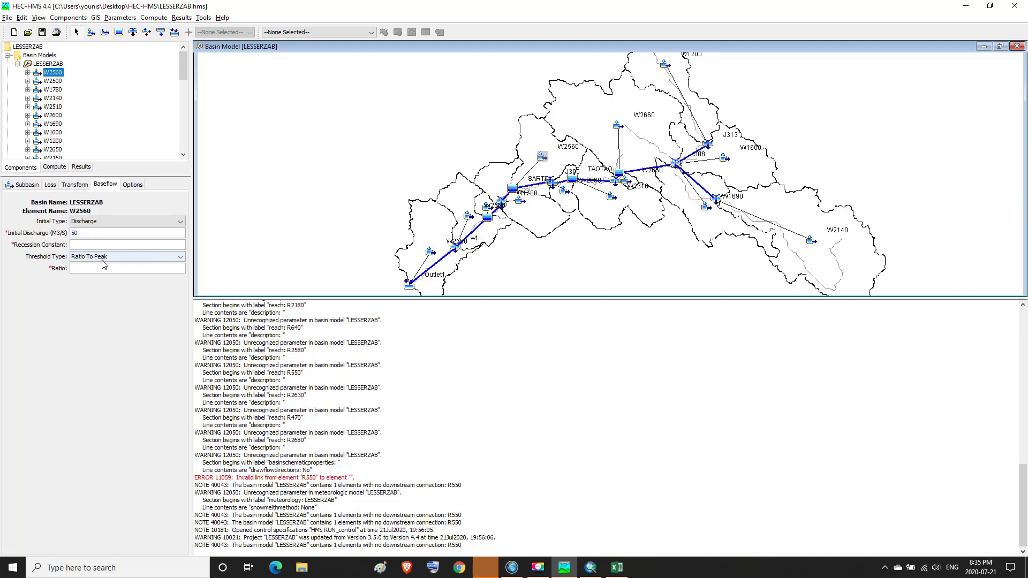
key(ctrl+v)
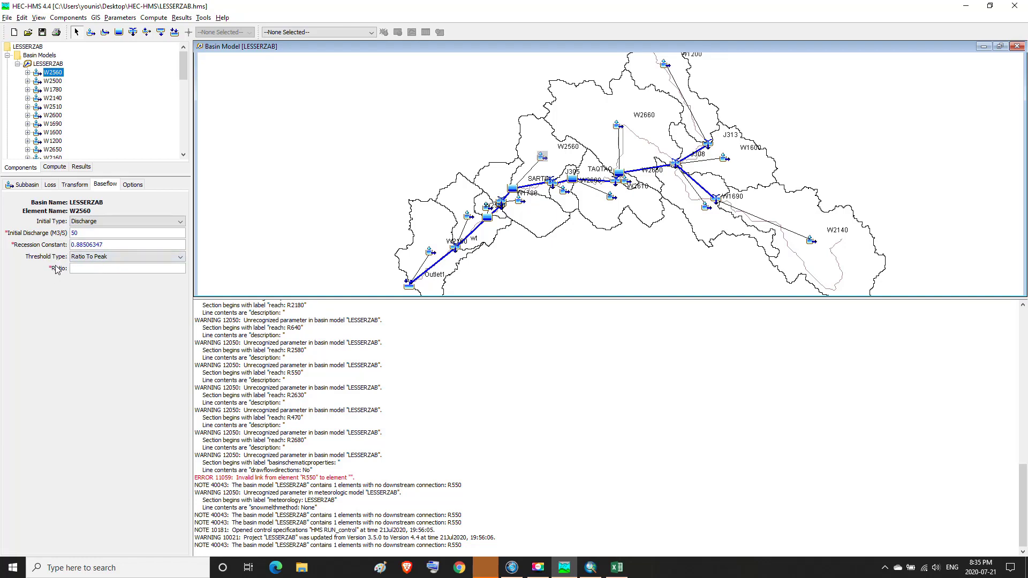
Step: Change W2560's baseflow Threshold Type to Threshold Discharge and set its Flow to 1 M3/S
click(178, 259)
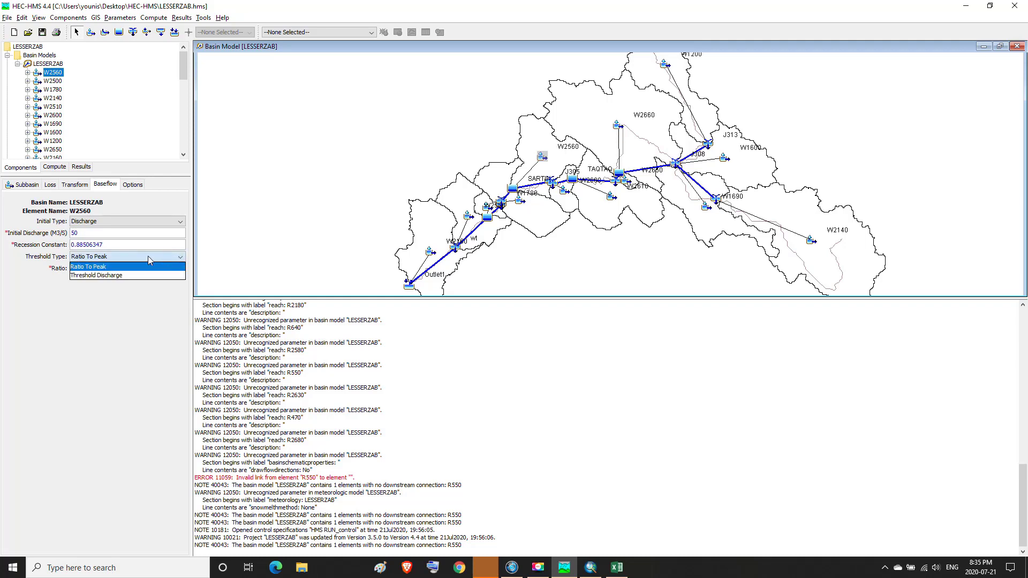
click(106, 275)
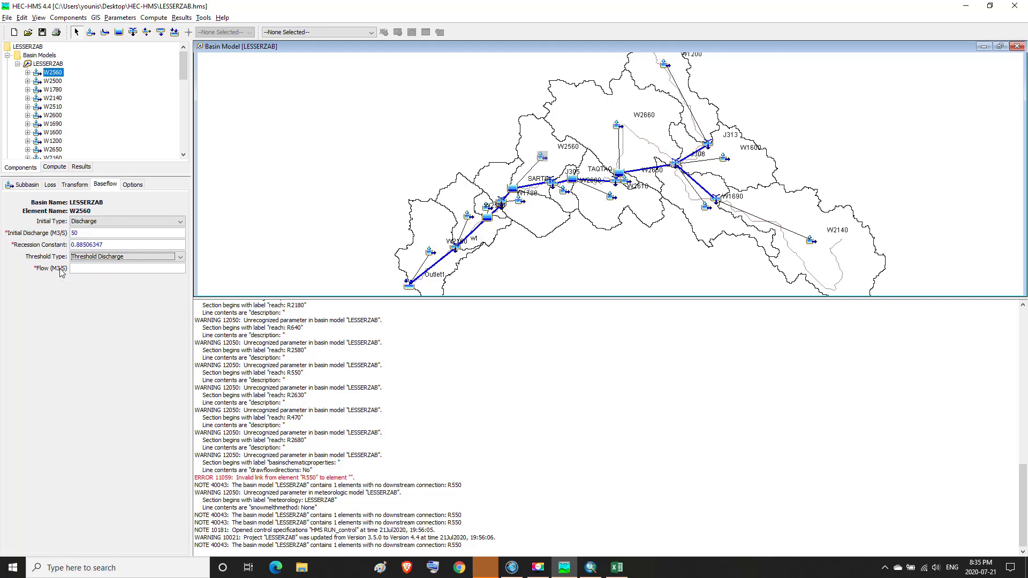
click(77, 270)
text(1)
Step: Review subbasin W2560's reference flow options, baseflow, transform and loss parameters, and its general subbasin settings
click(132, 186)
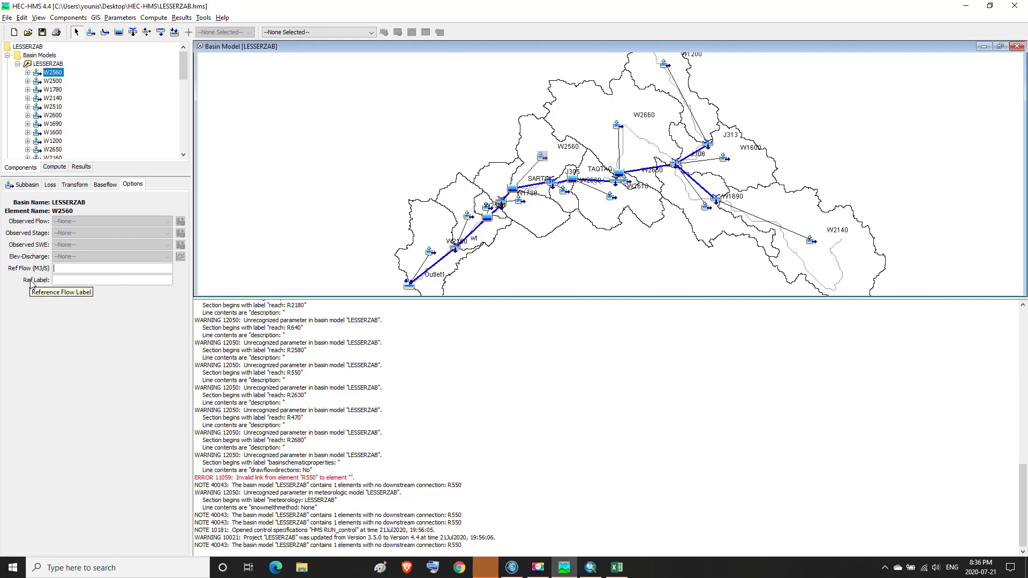
click(108, 187)
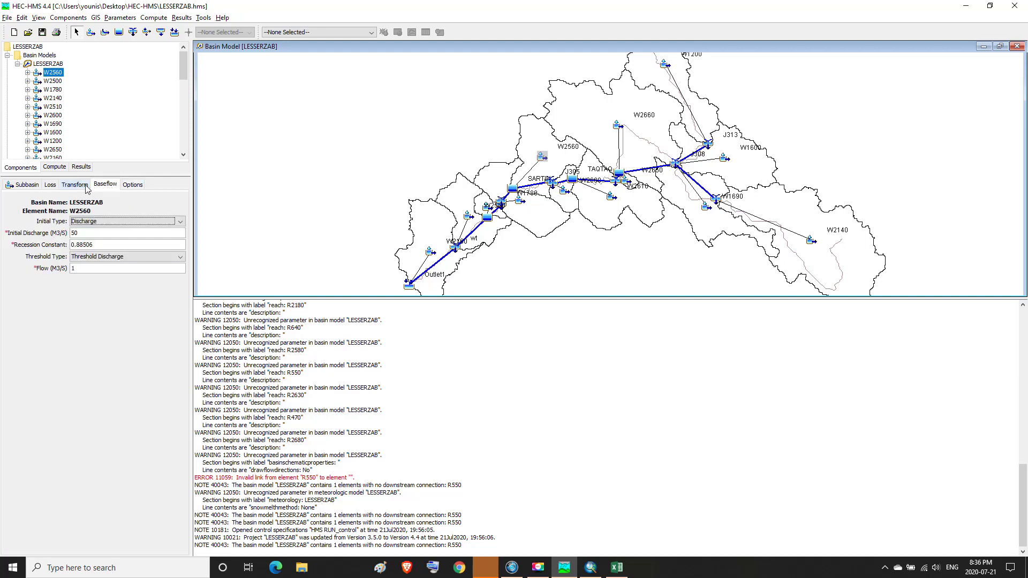
click(131, 185)
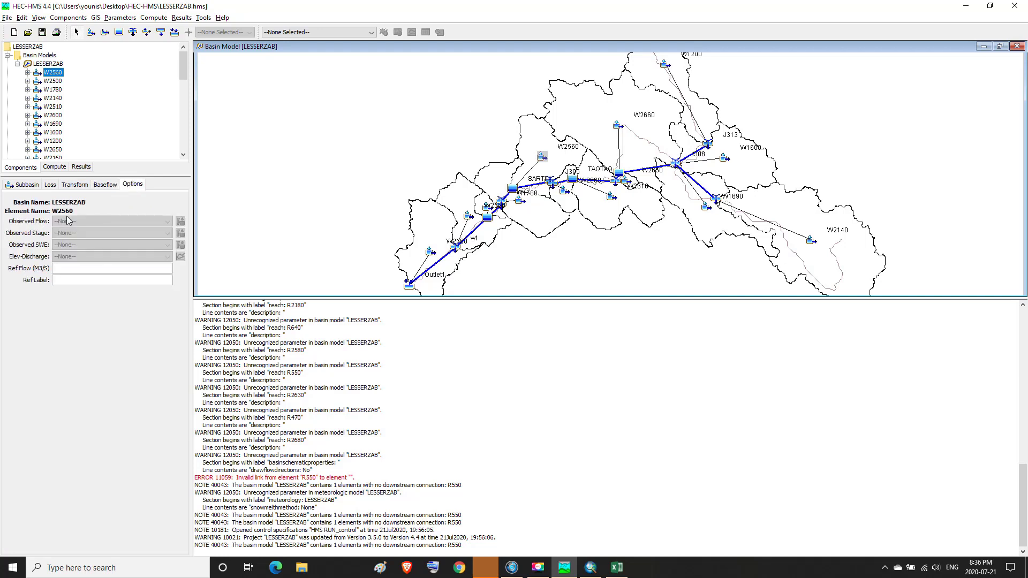
click(110, 188)
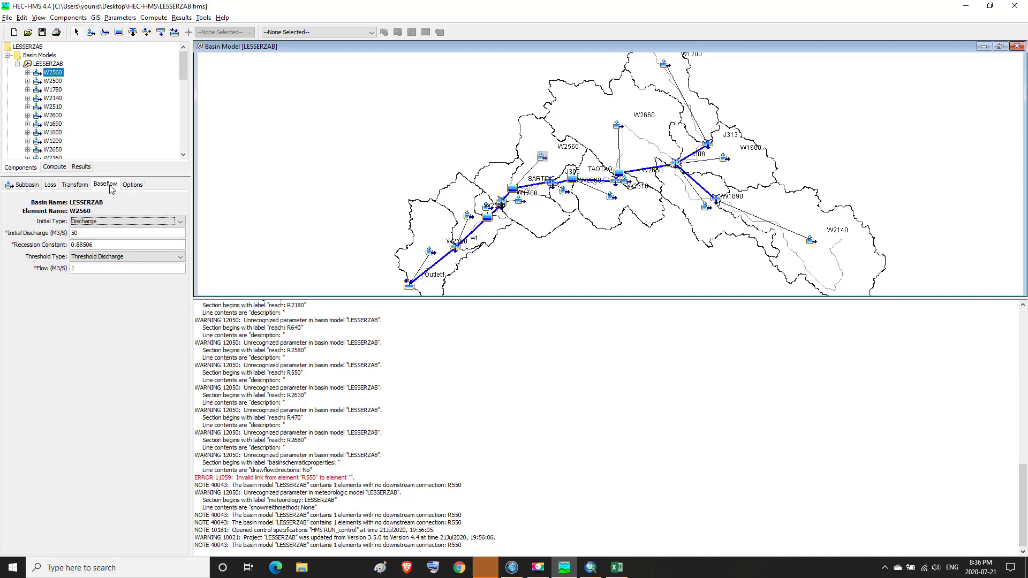
click(79, 188)
click(57, 188)
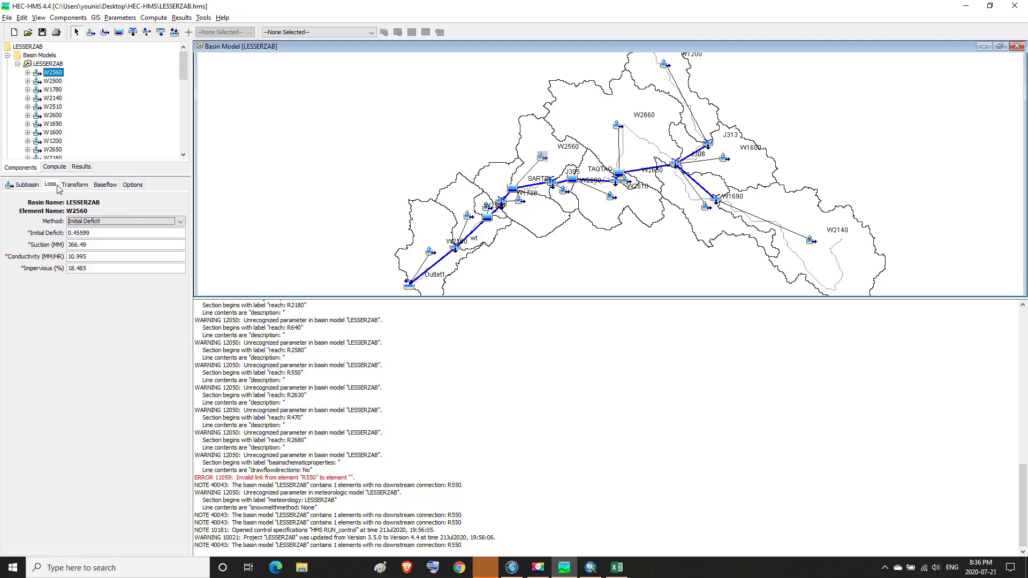
click(35, 187)
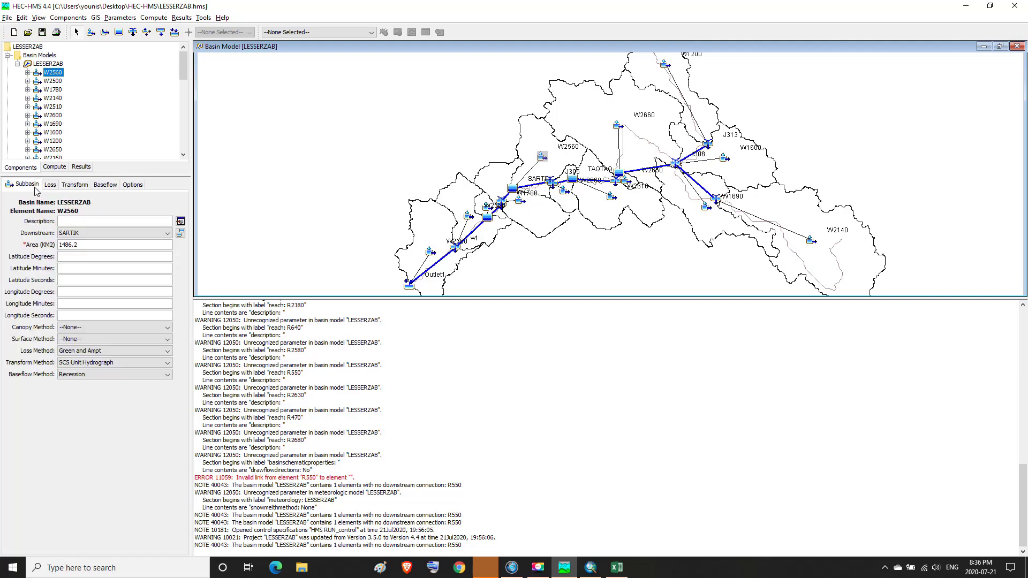